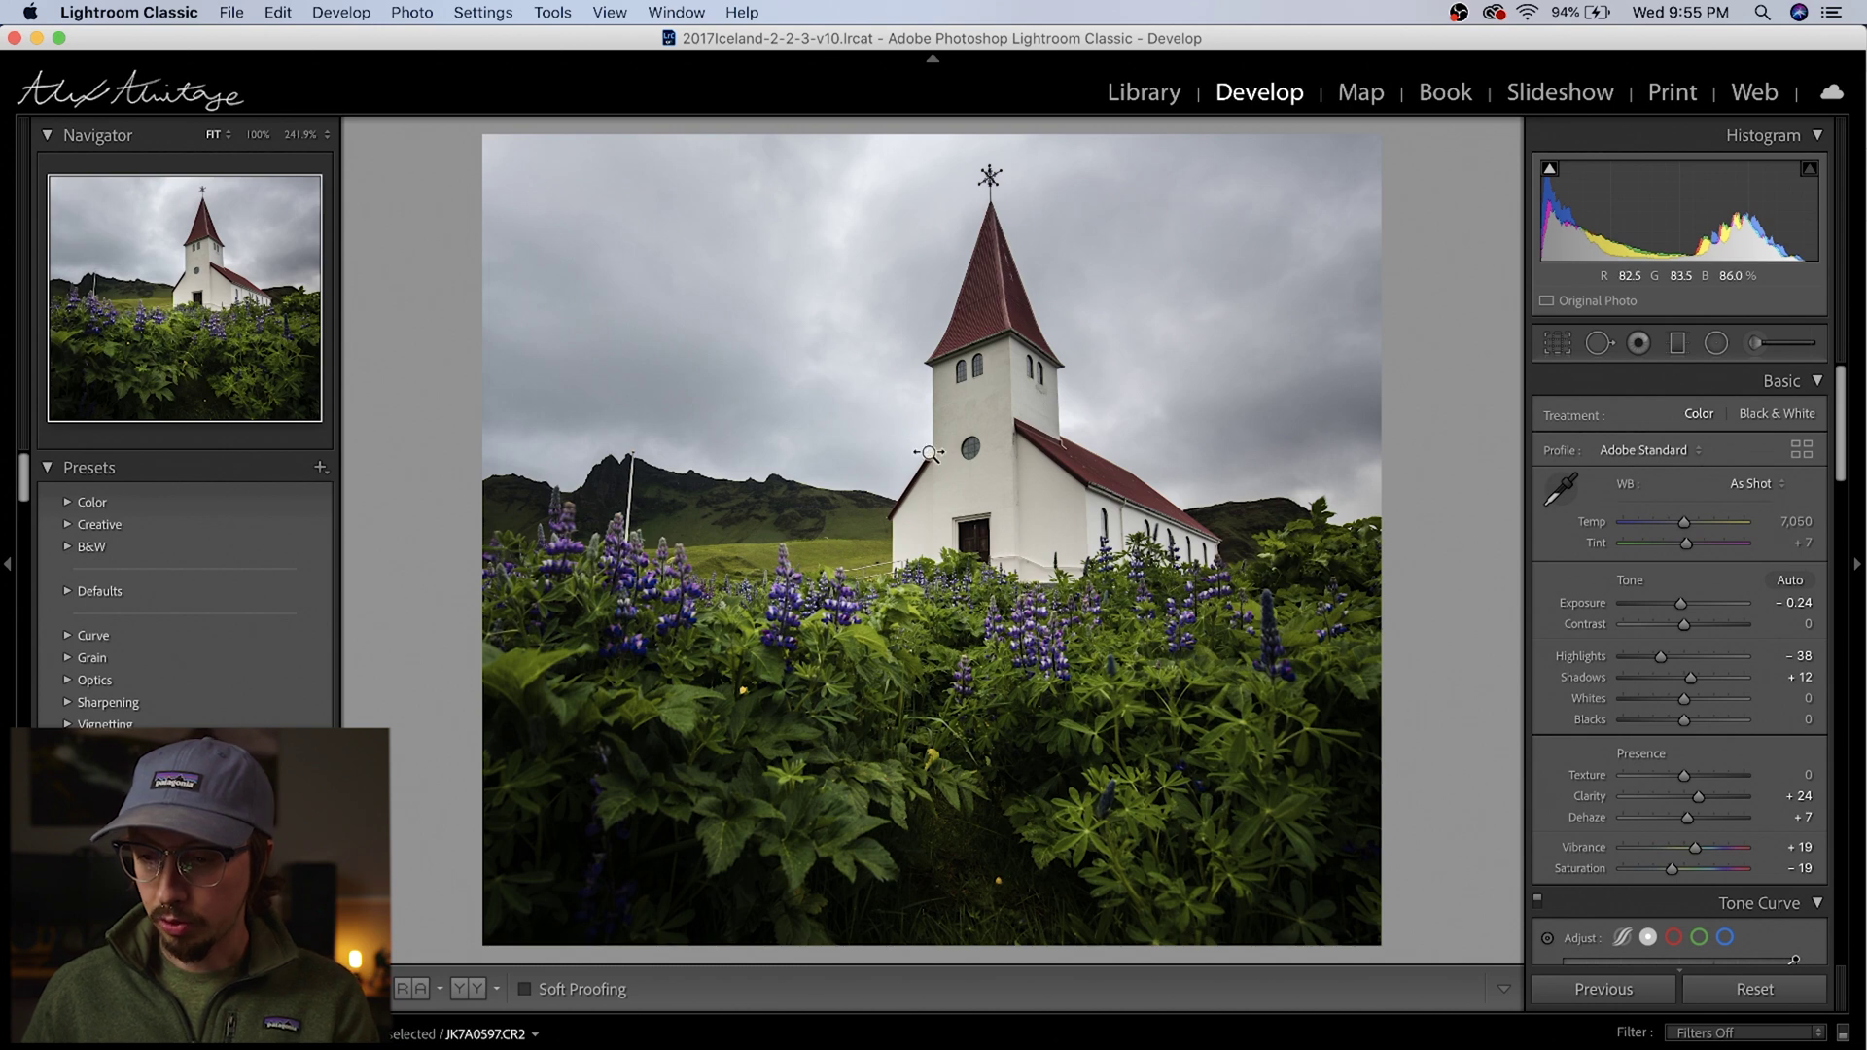
Step: Zoom in and out on the church photo around its doorway and round window
scroll(903, 503, up, 1)
scroll(903, 504, up, 3)
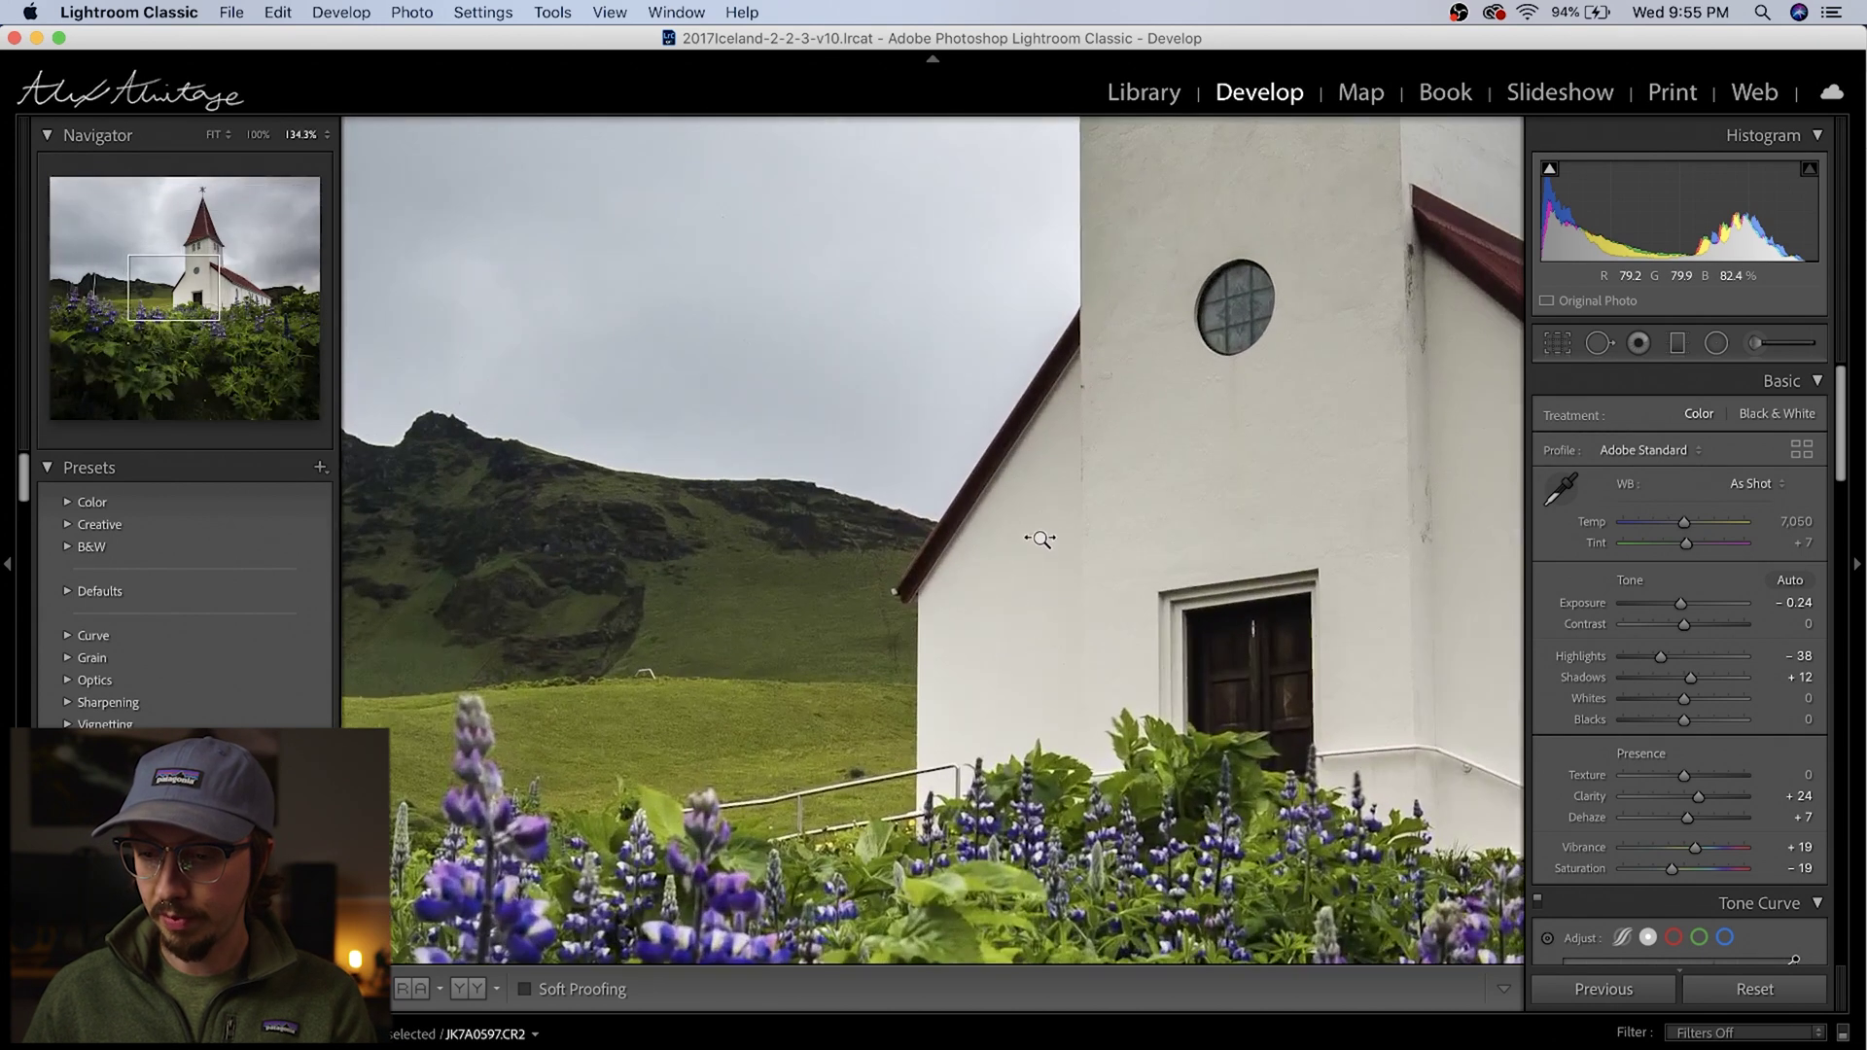
scroll(884, 525, down, 5)
scroll(873, 543, up, 3)
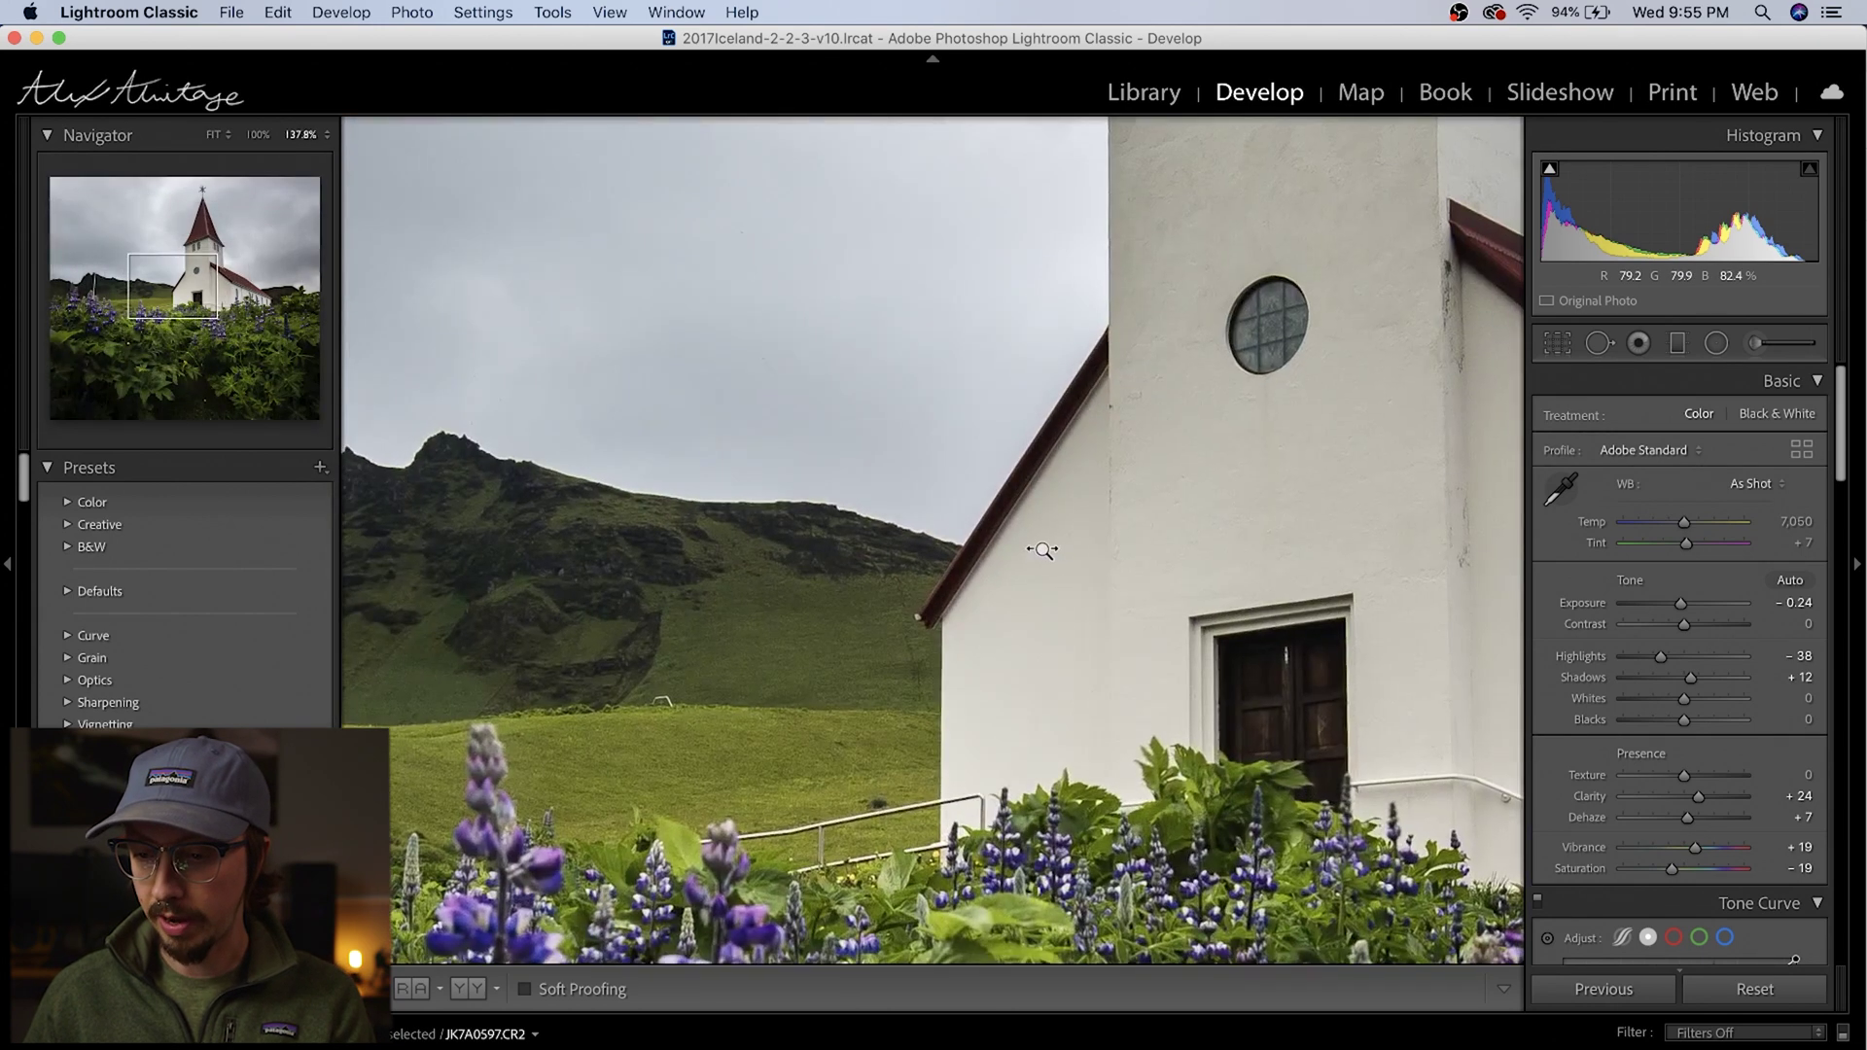
scroll(1042, 542, down, 2)
scroll(912, 574, up, 4)
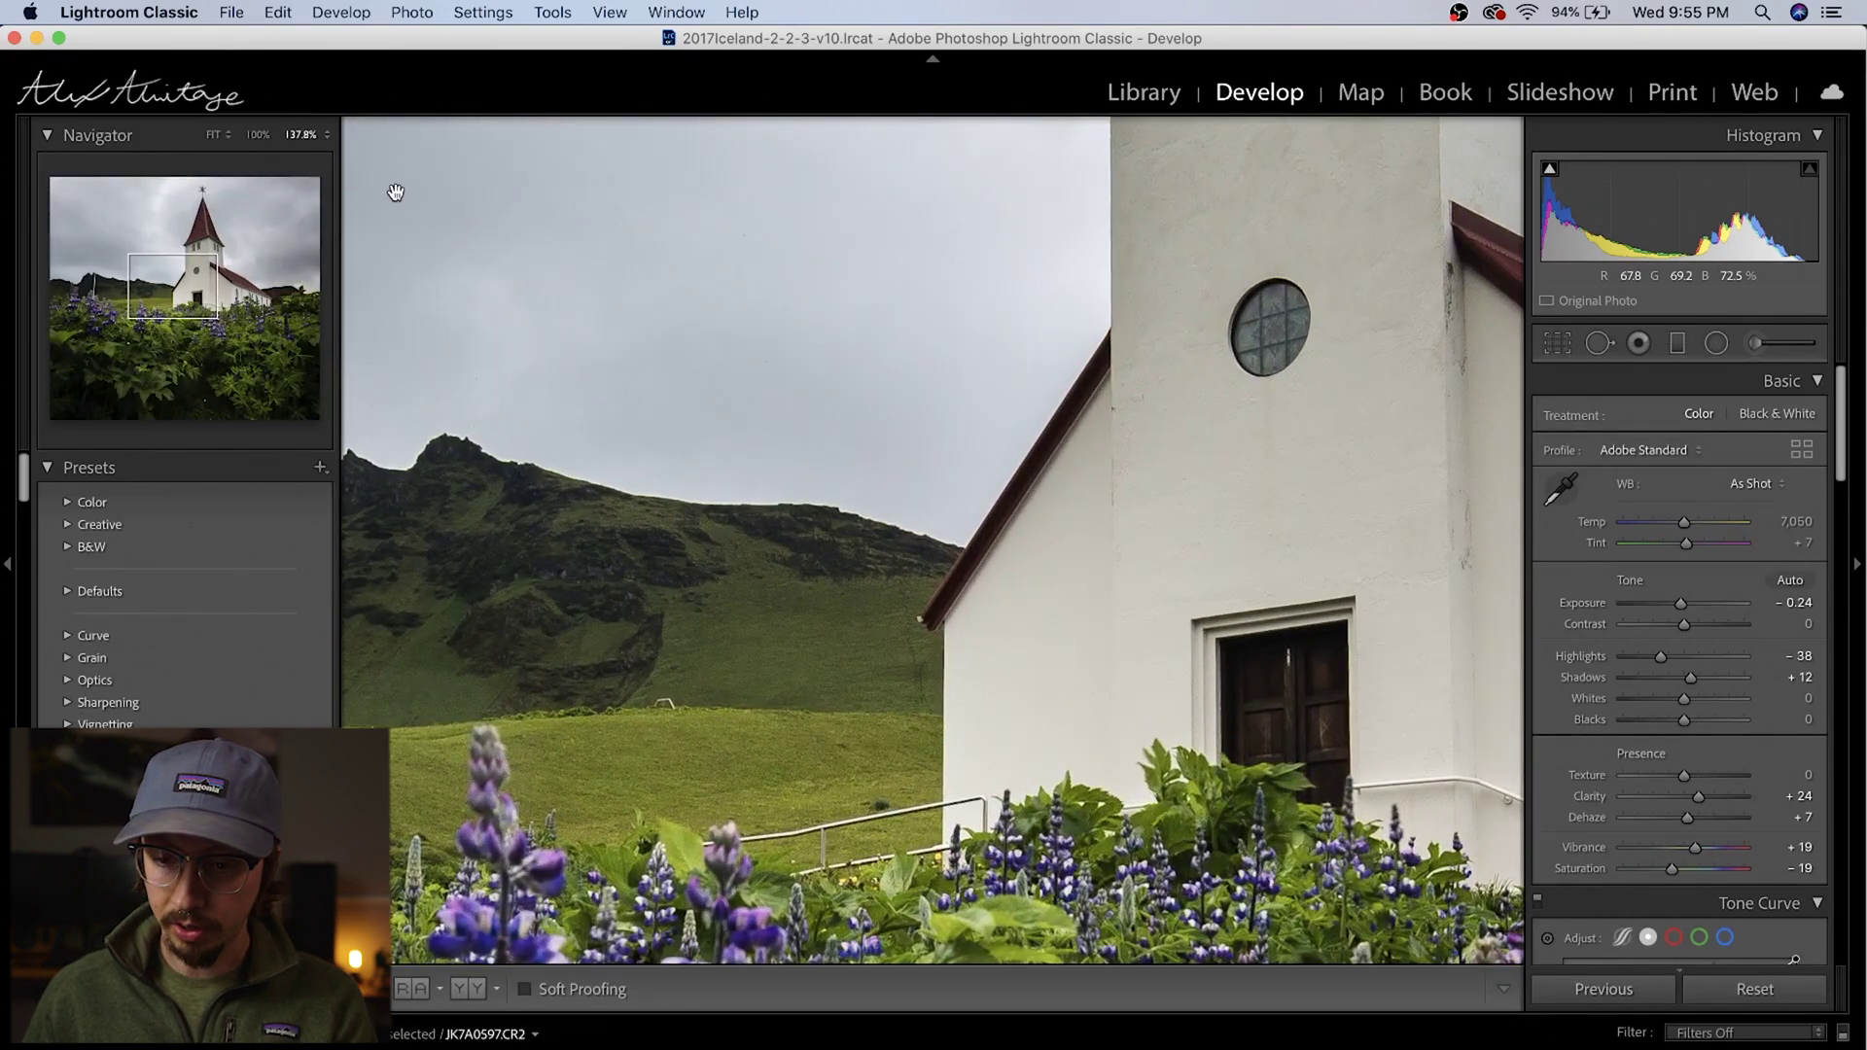
Step: View the photo at 50% zoom, and magnify the church facade before returning to the fitted view
click(327, 139)
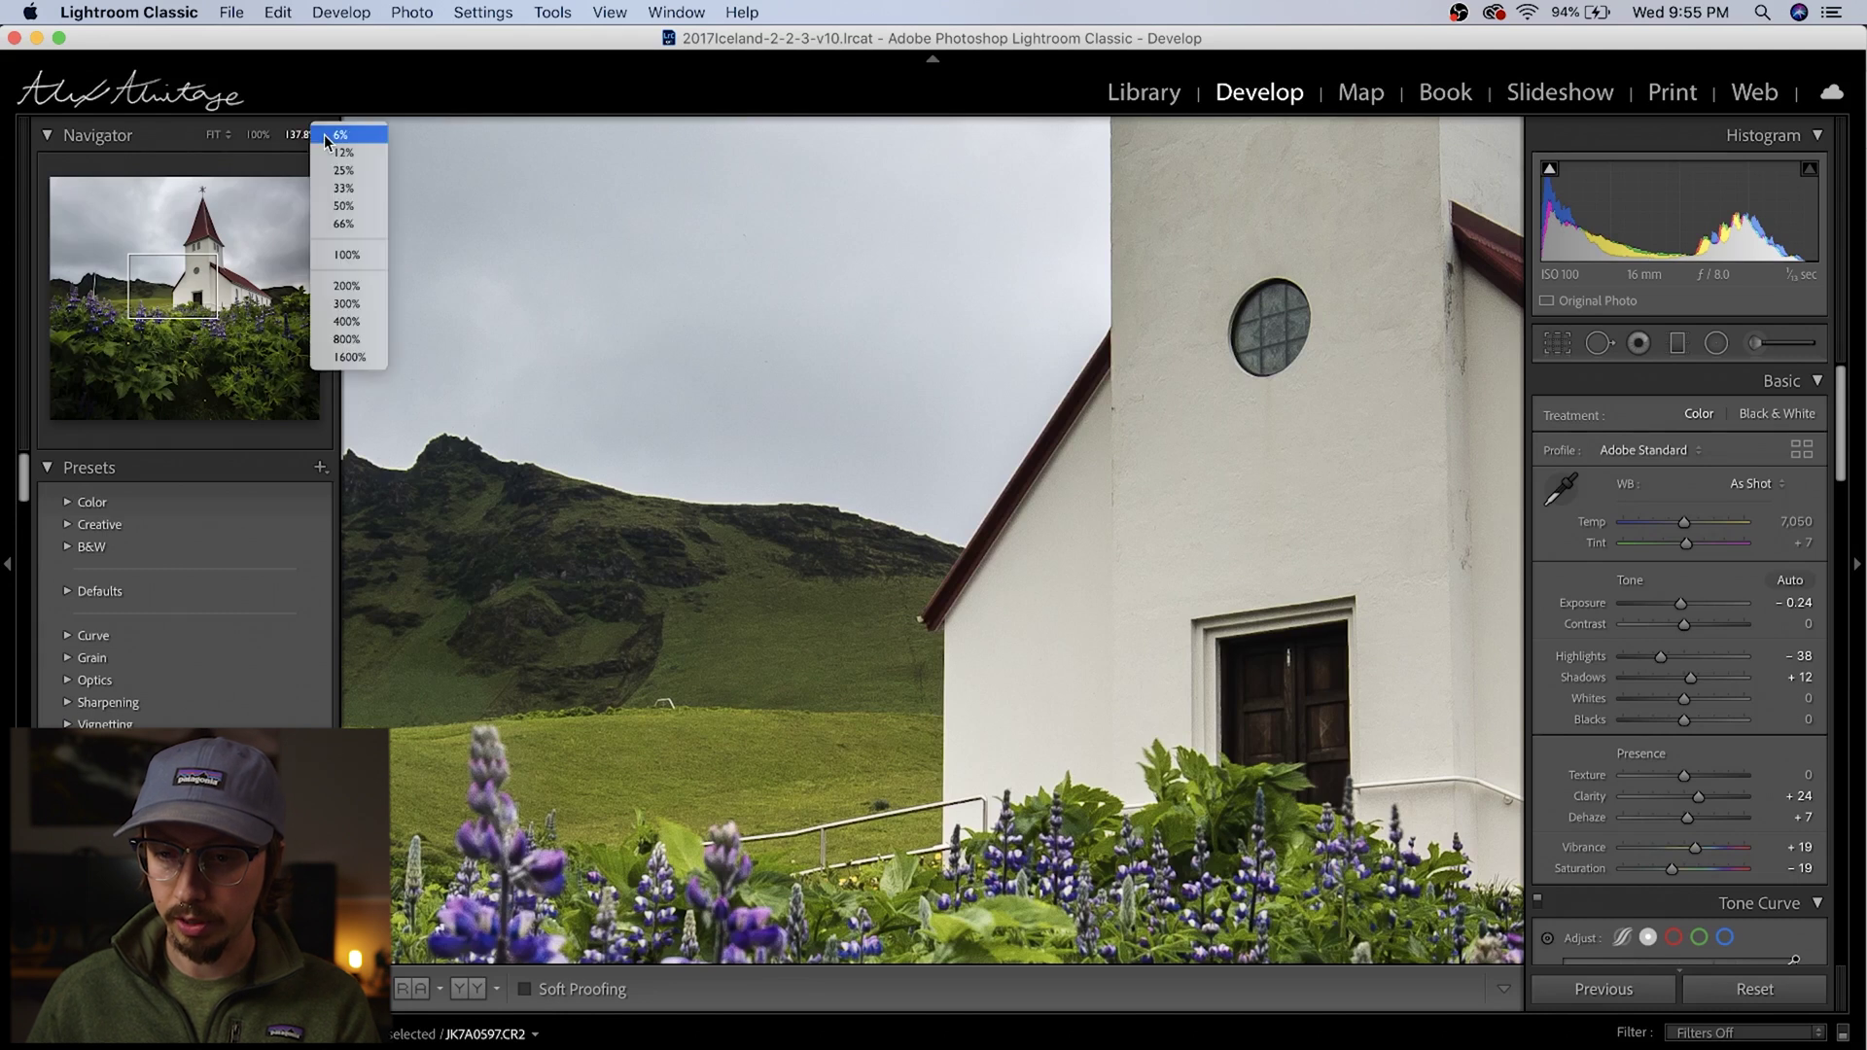
click(346, 207)
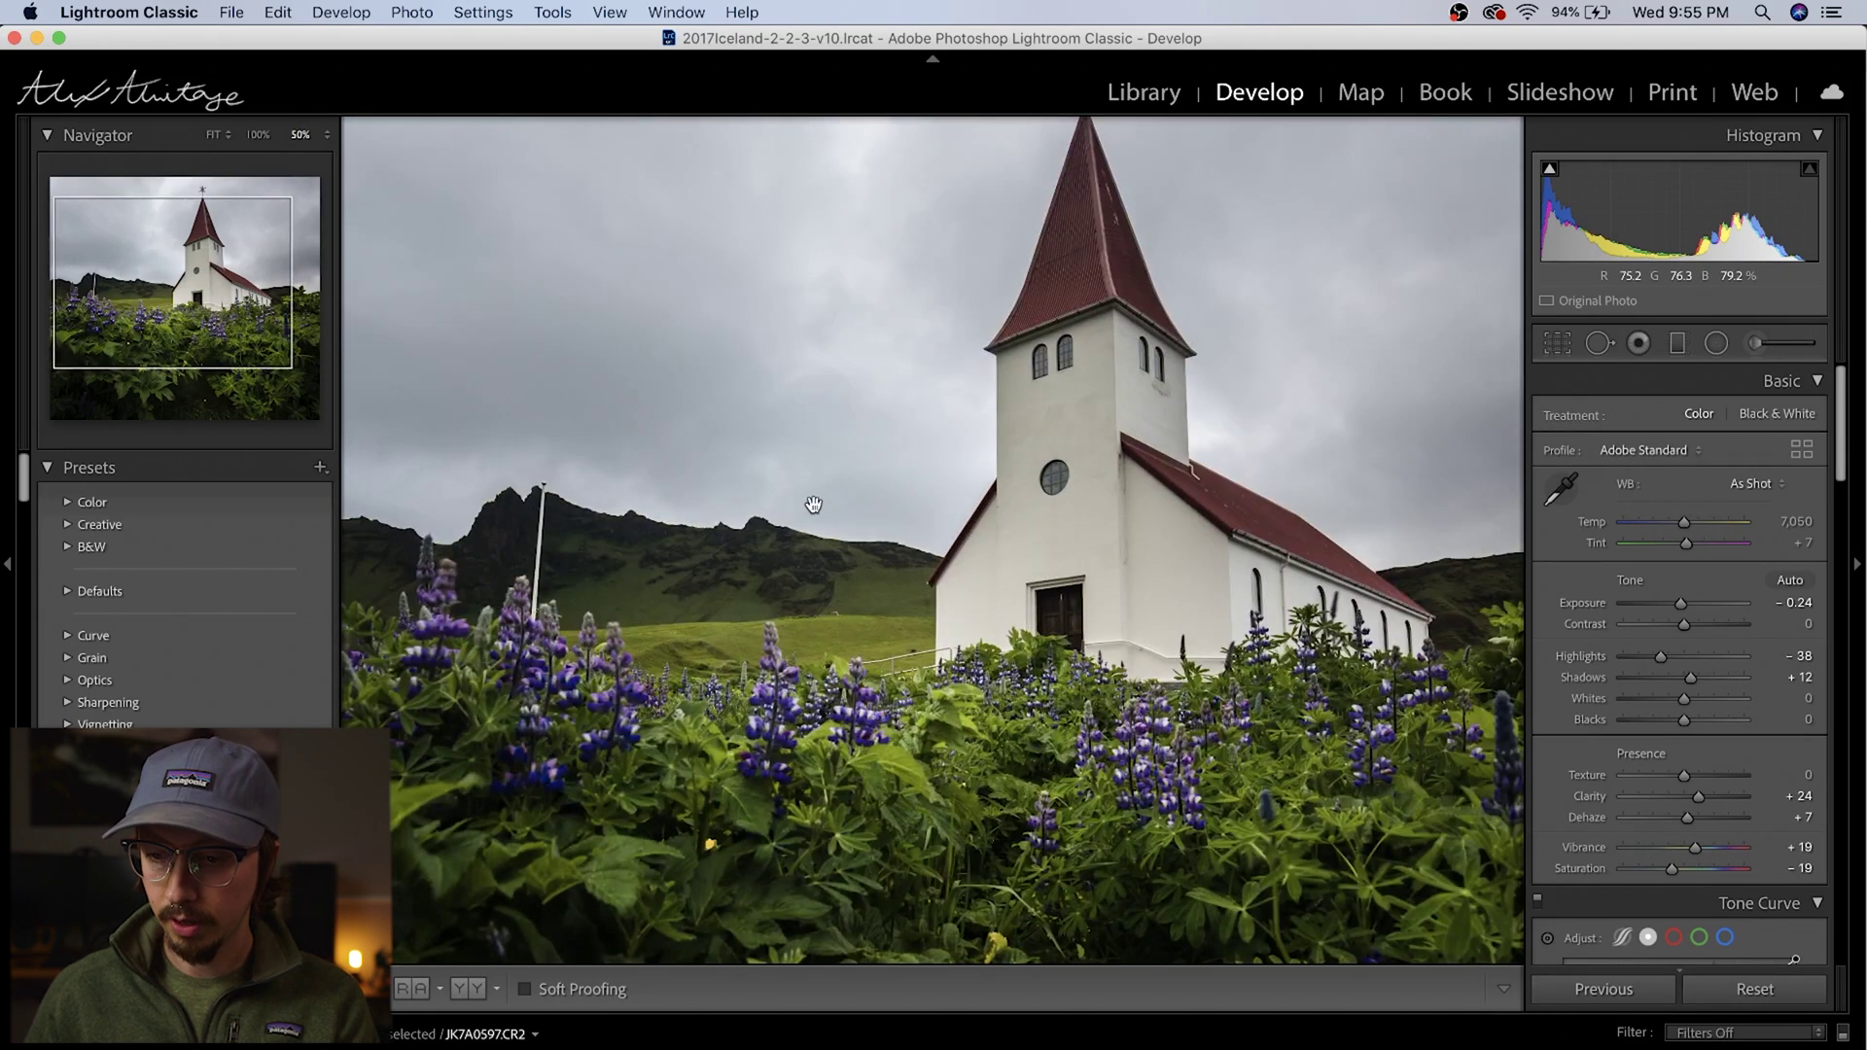
drag(973, 572, 1095, 592)
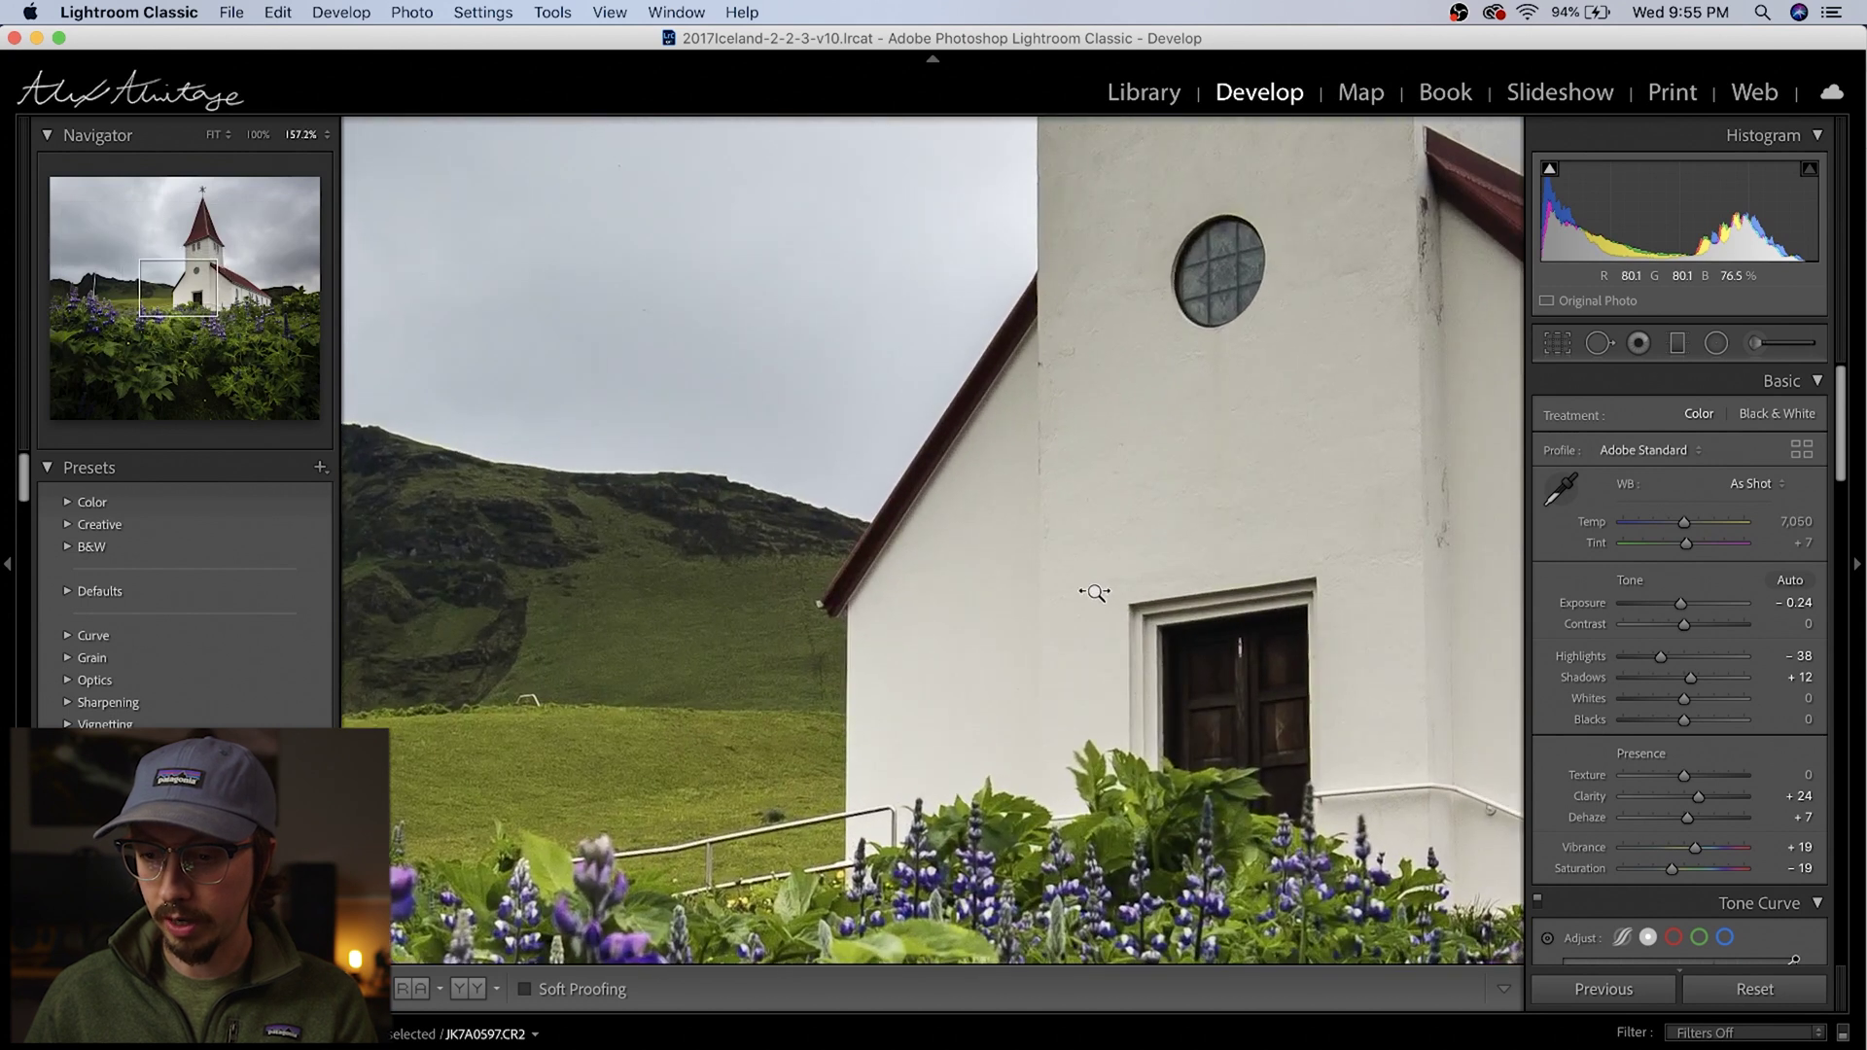
click(1012, 610)
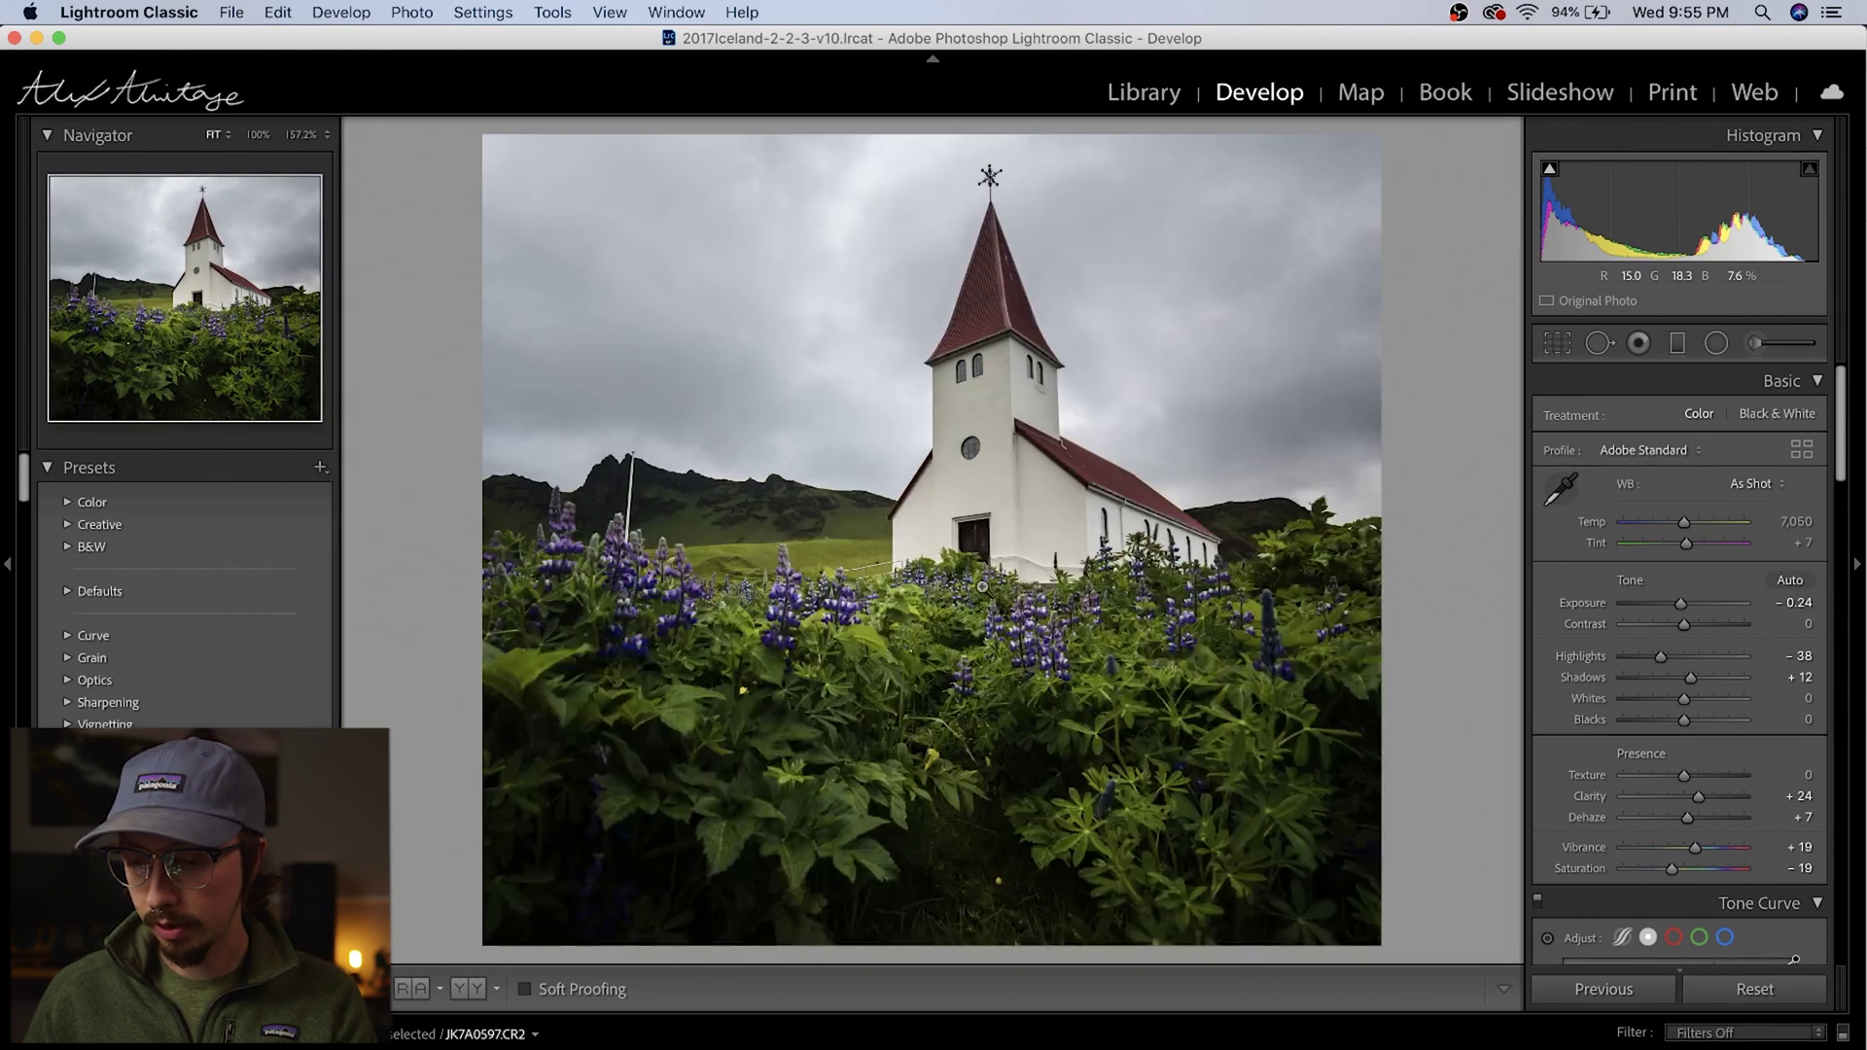
Step: Shrink the view of the church photo below the fitted size, down to 11%
click(912, 494)
click(932, 518)
click(932, 518)
click(932, 518)
key(super+minus)
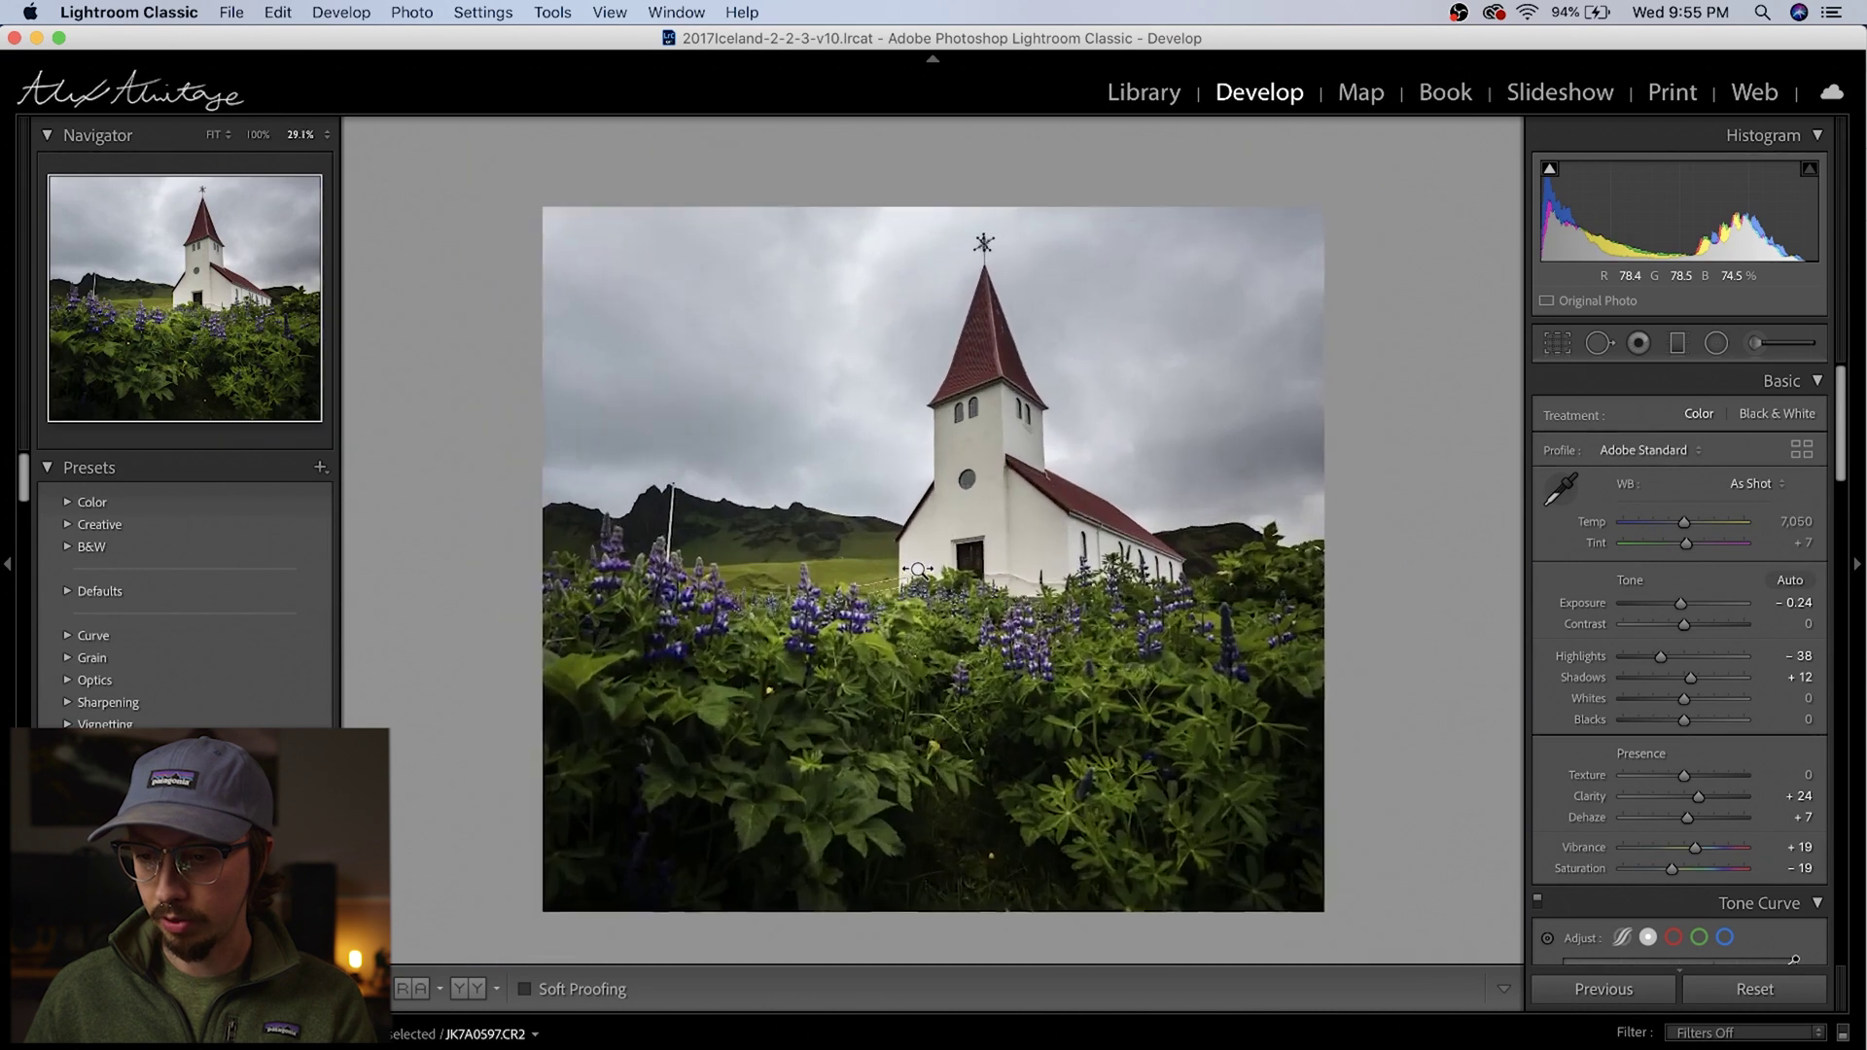
key(super+minus)
key(super+minus)
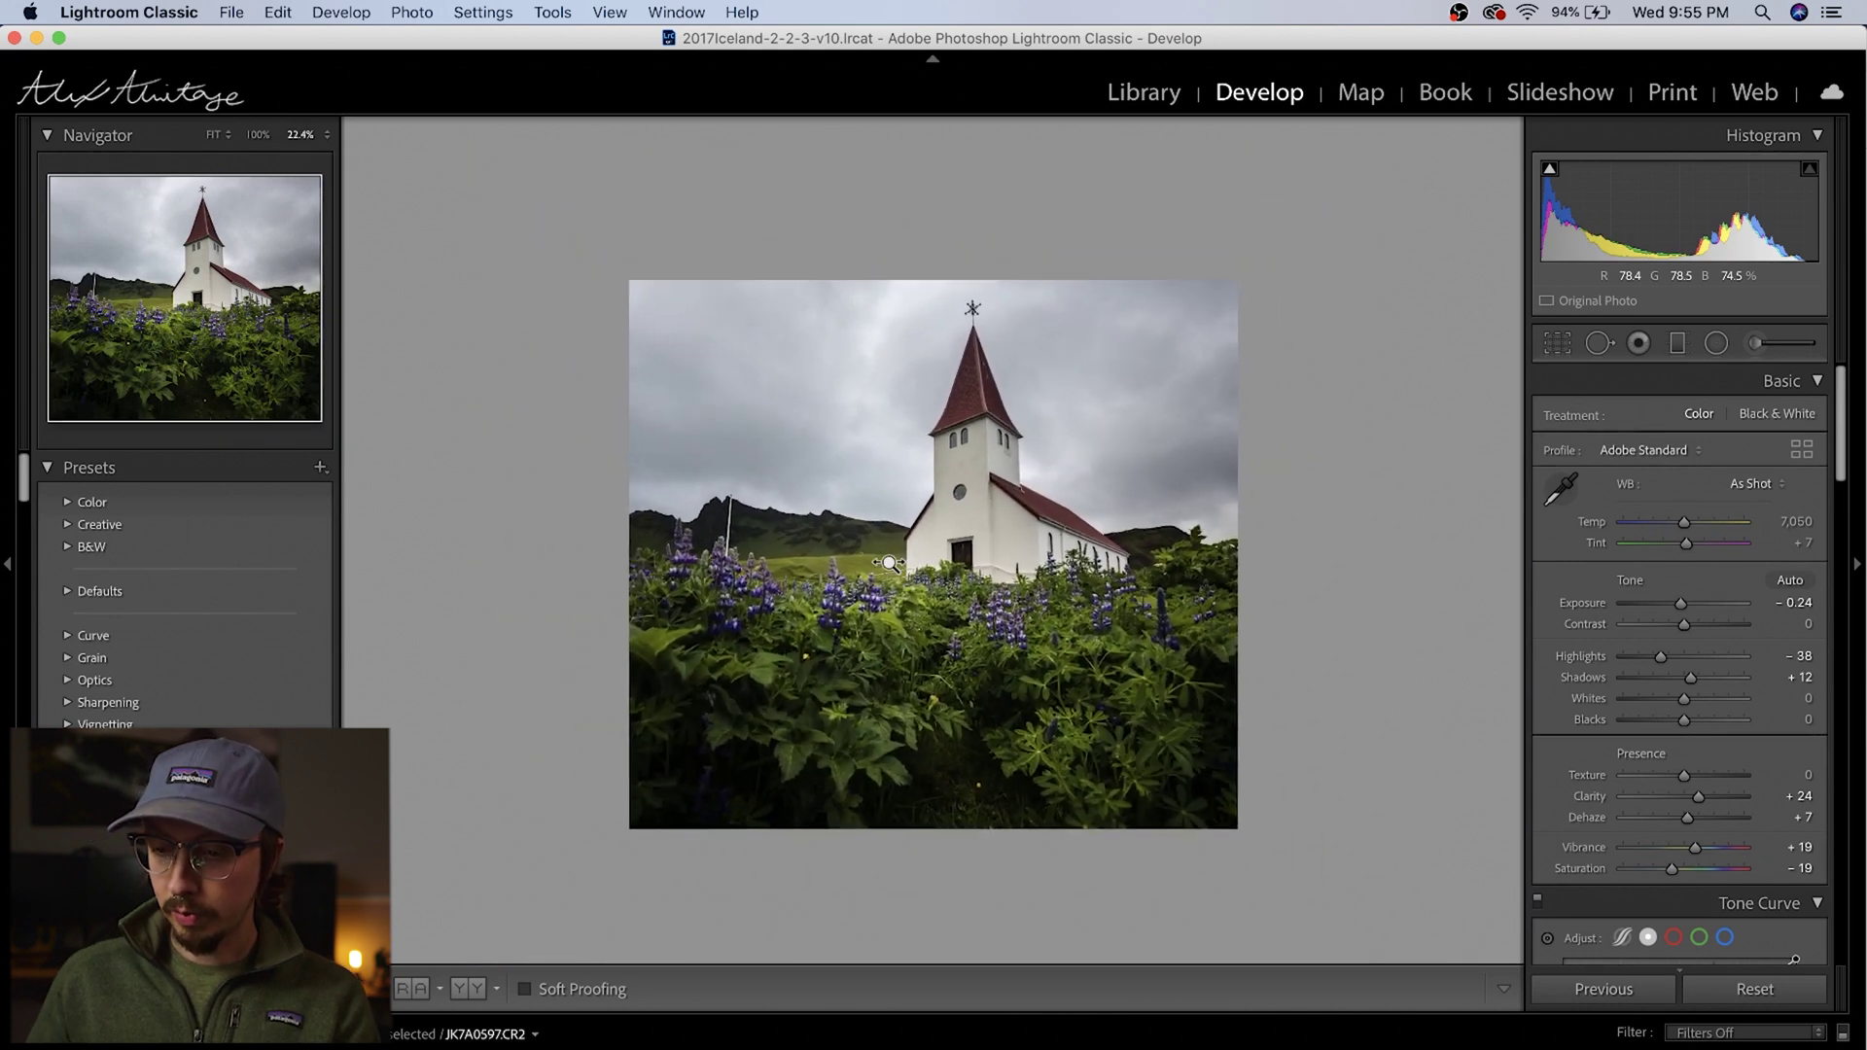
key(super+minus)
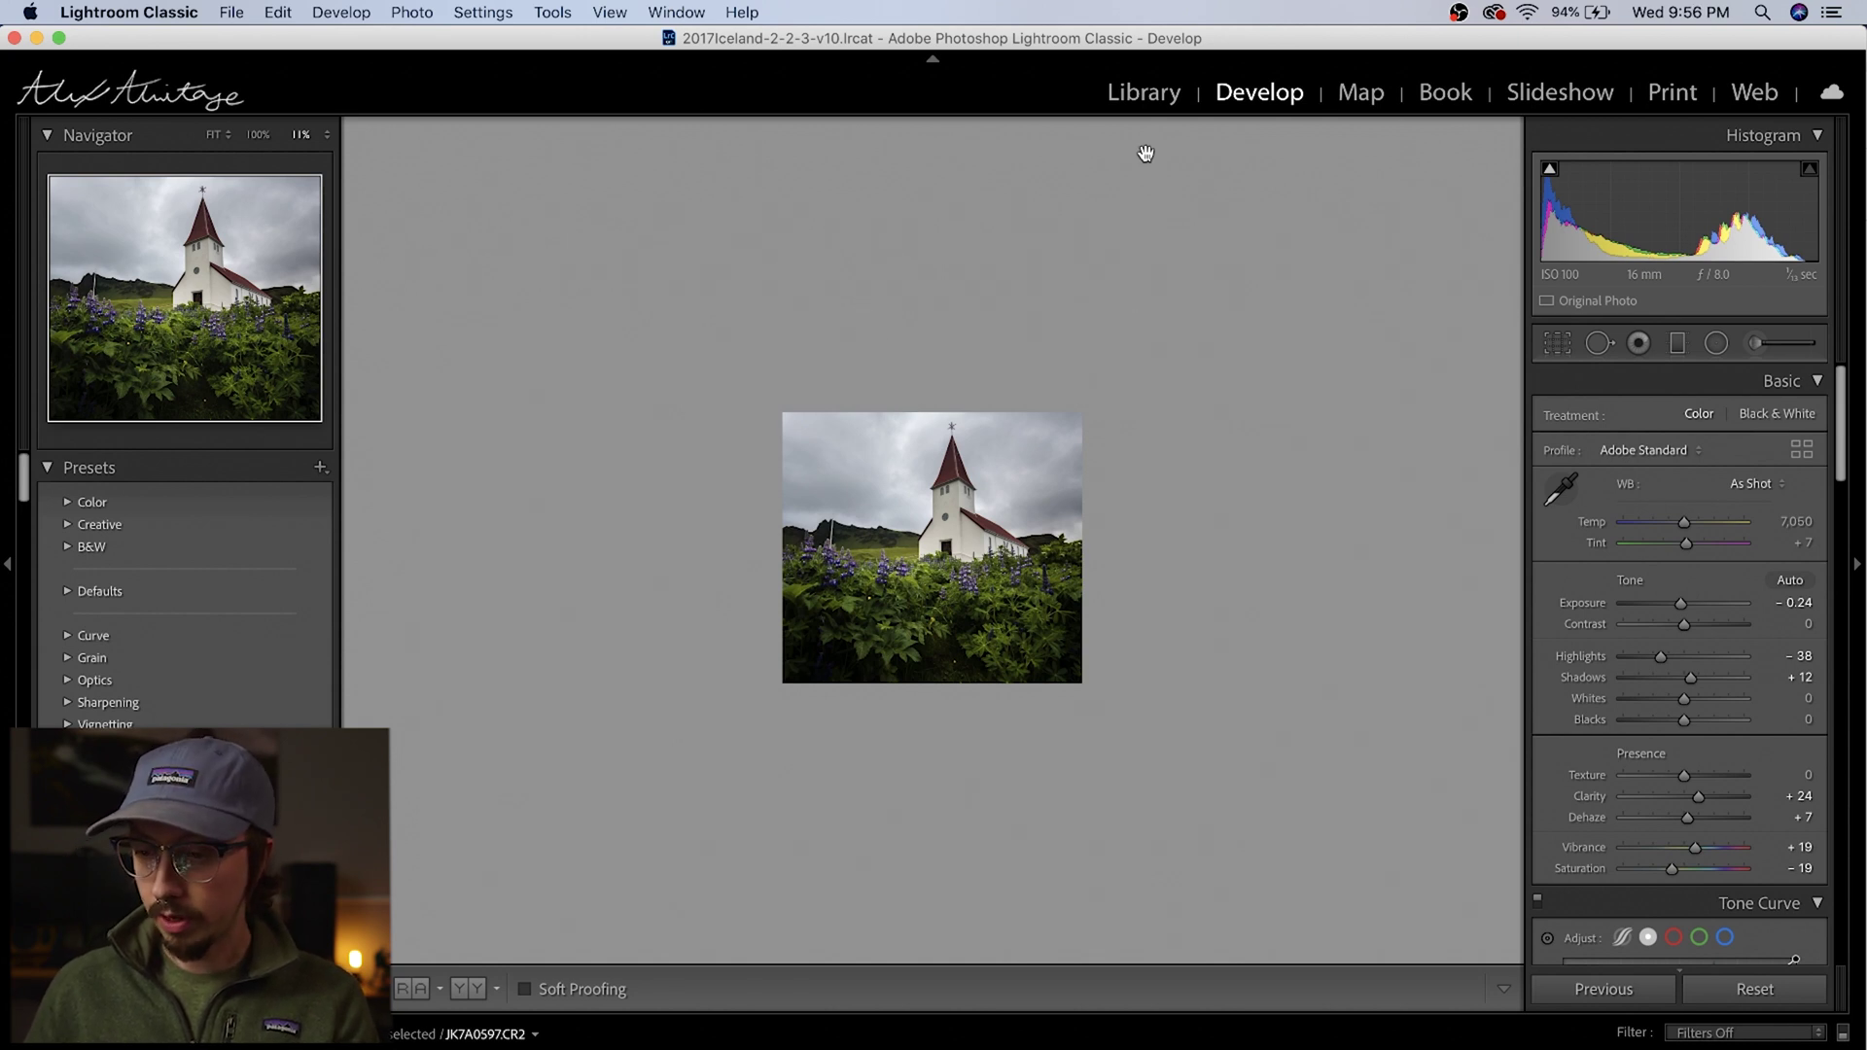
Step: Switch to the Library module and try zooming into a boxed area of the church photo
click(1145, 94)
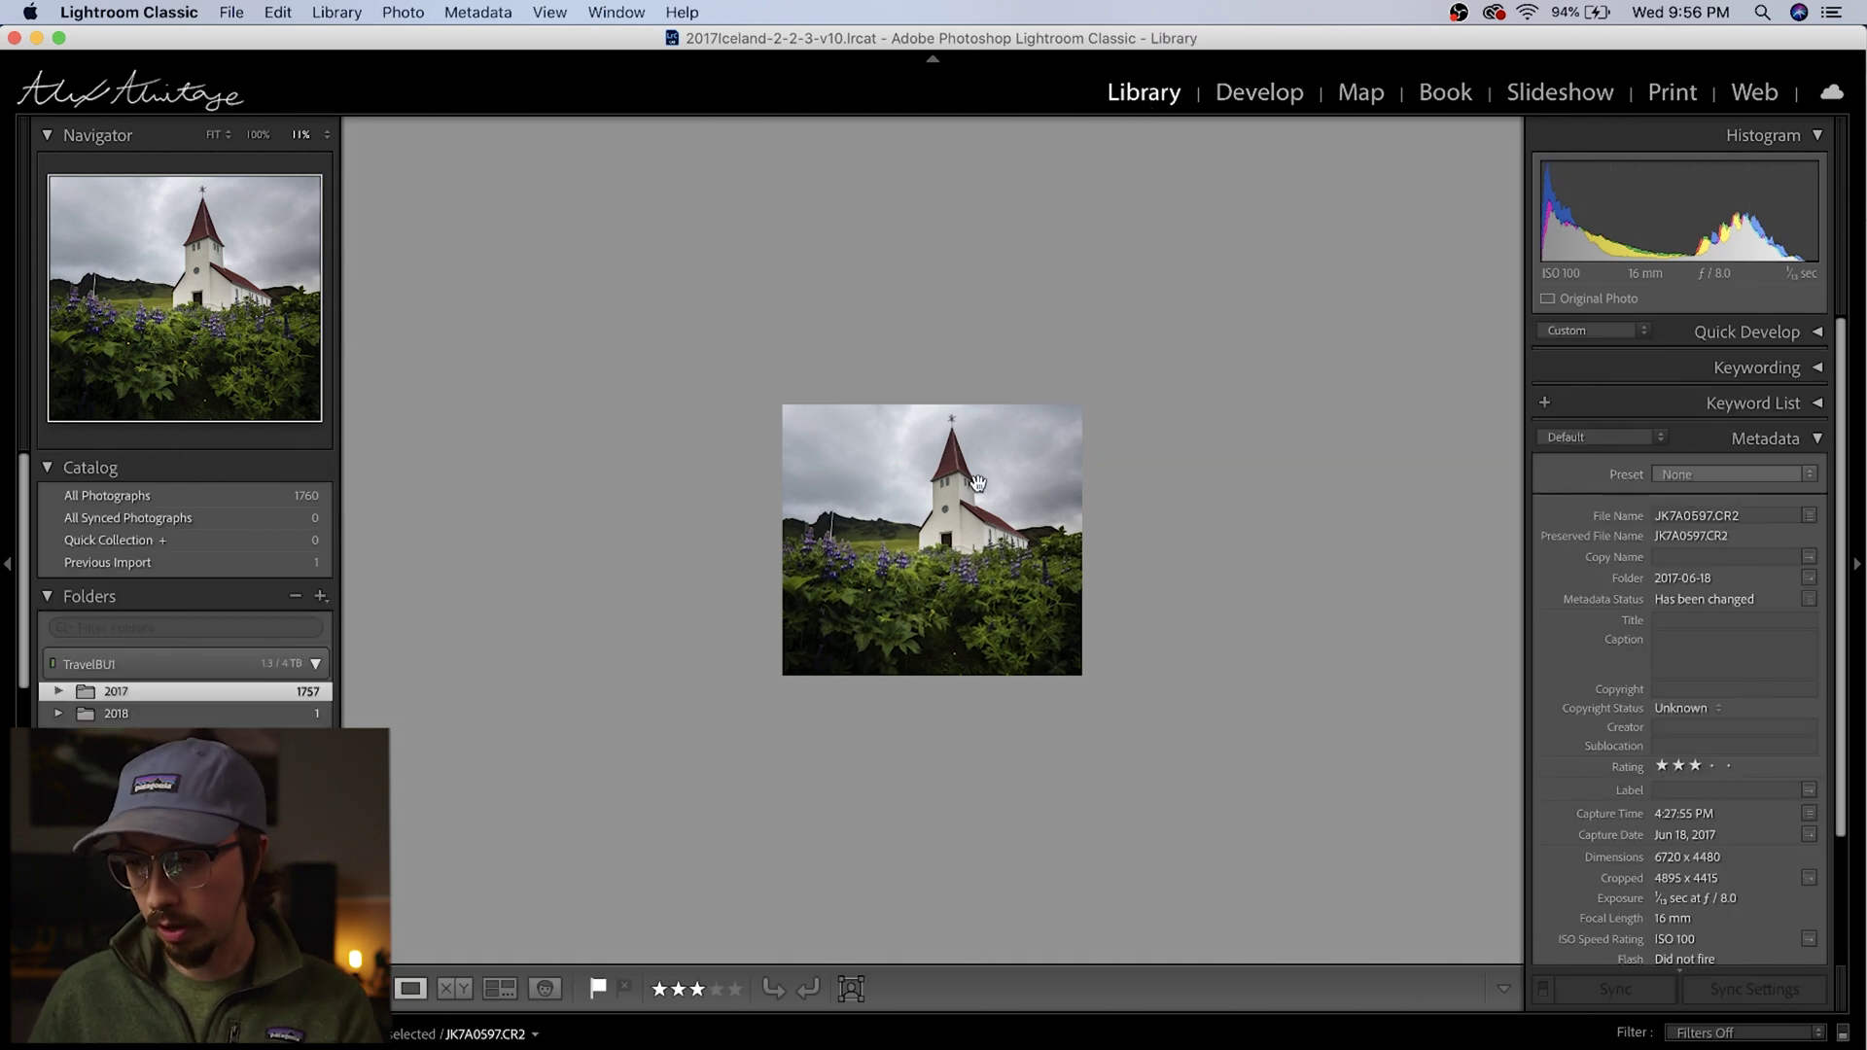
click(978, 484)
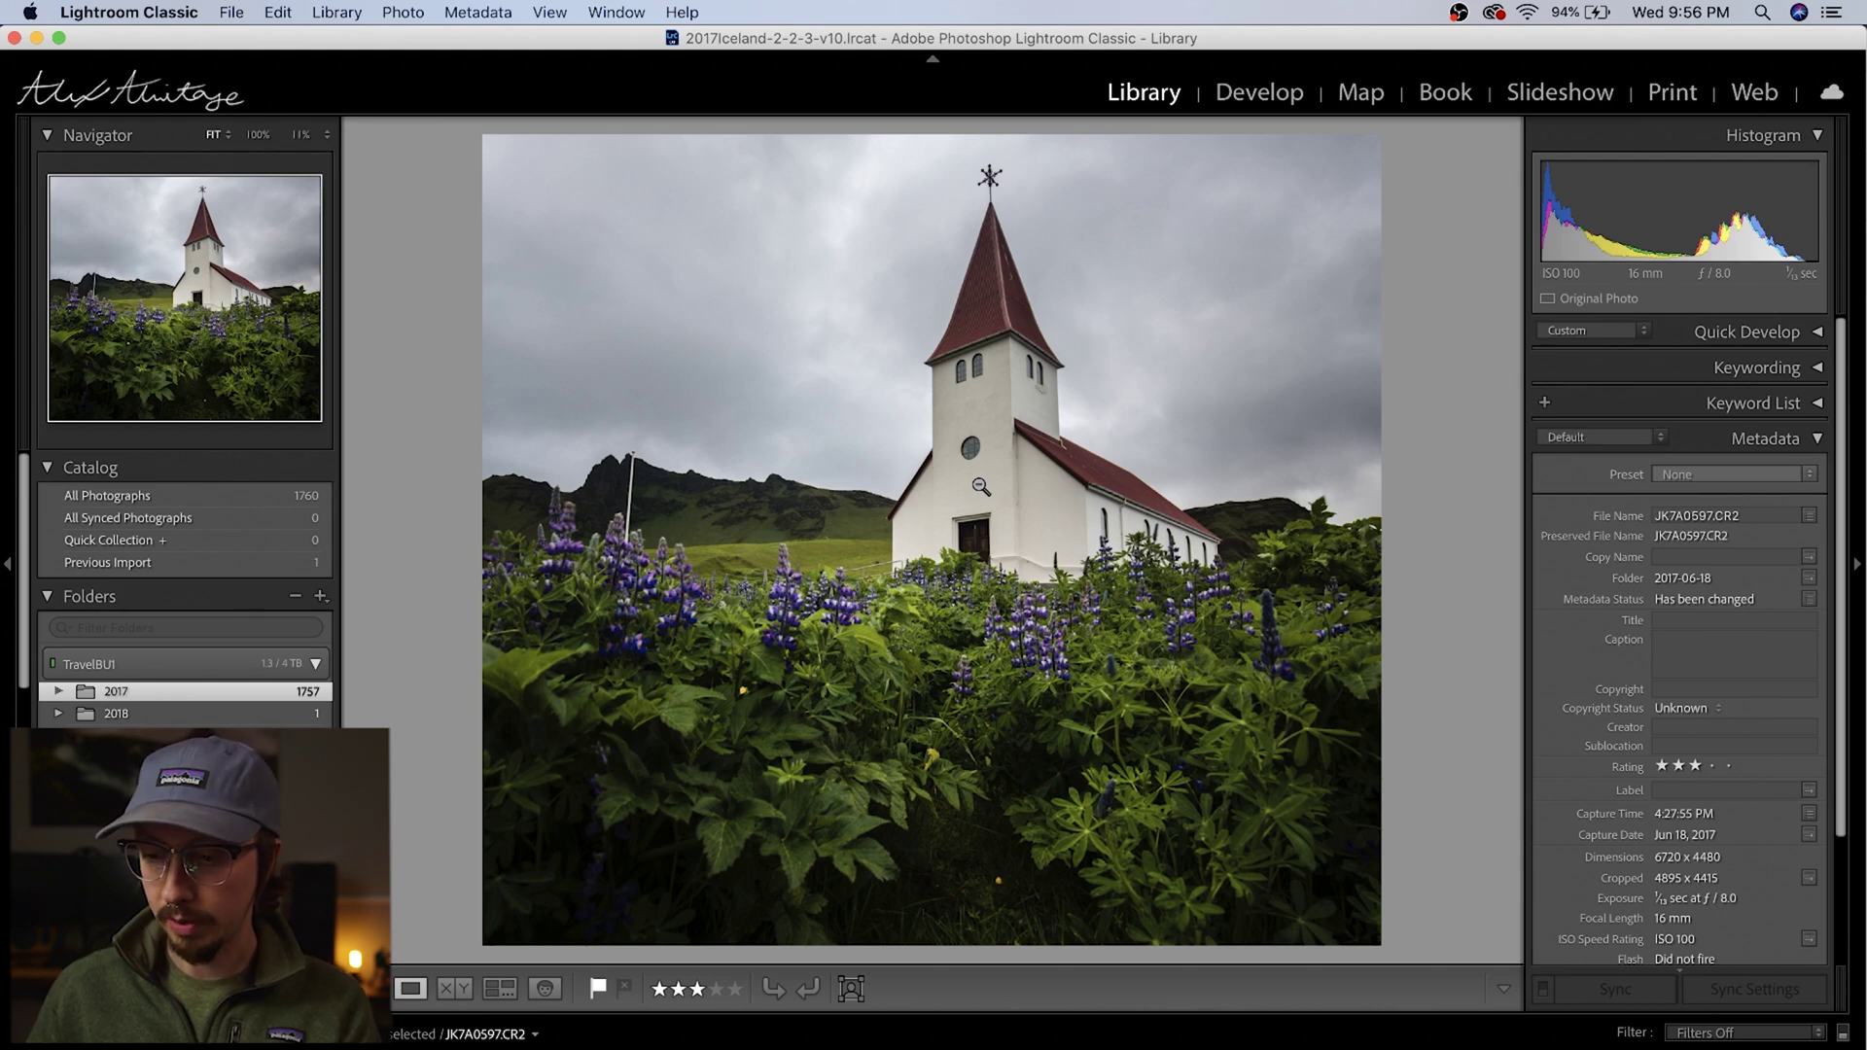
drag(746, 382, 1192, 744)
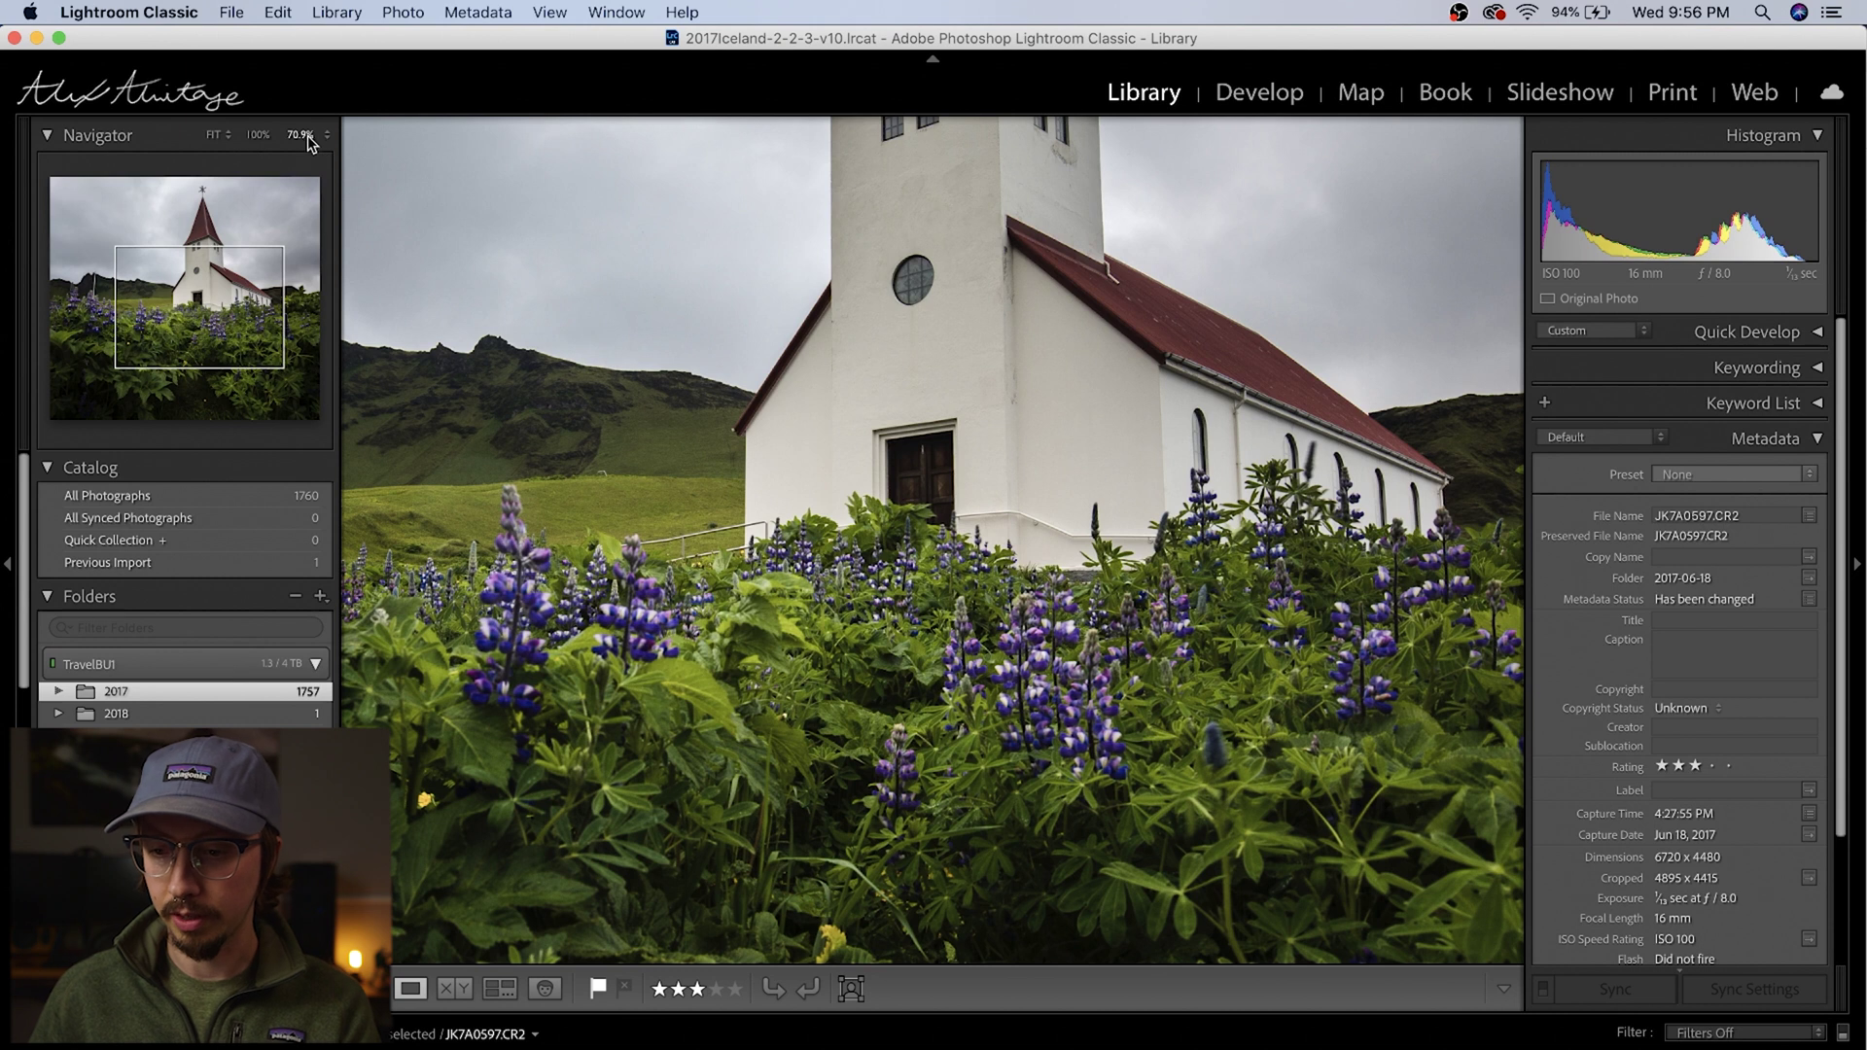
click(740, 404)
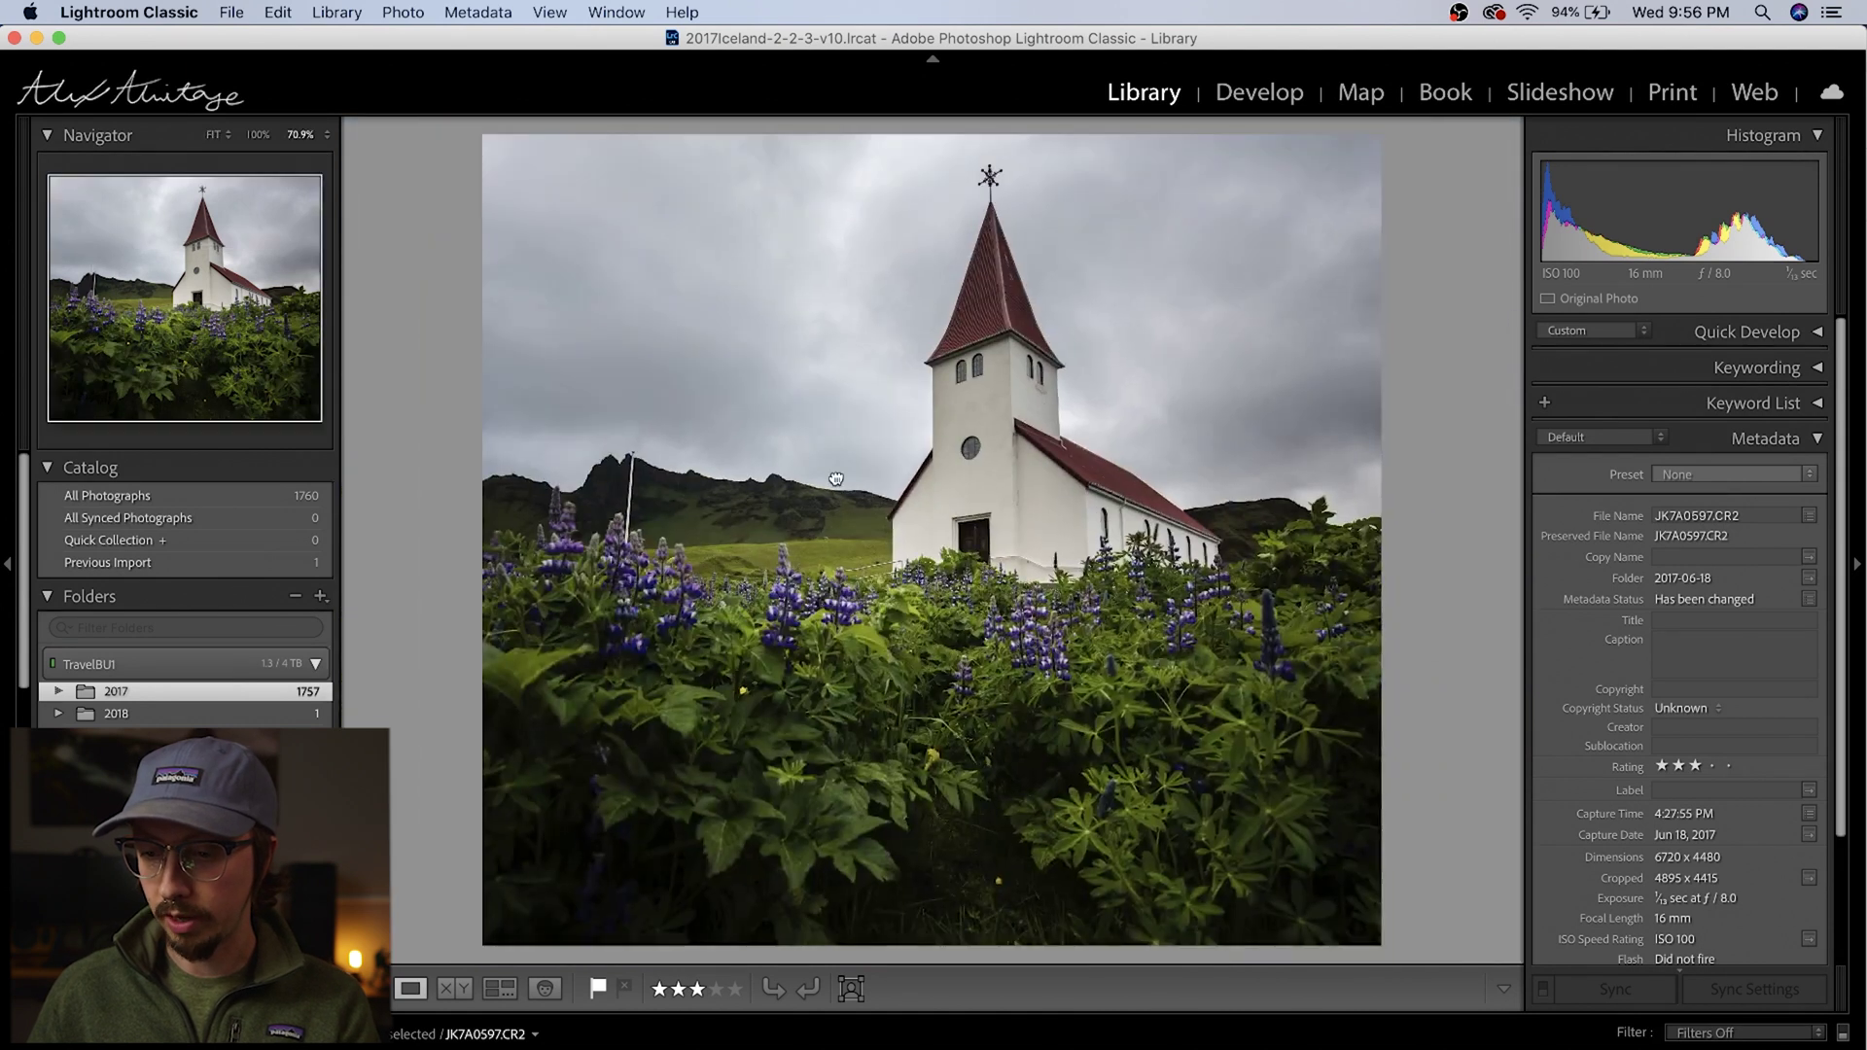
click(906, 498)
click(1046, 597)
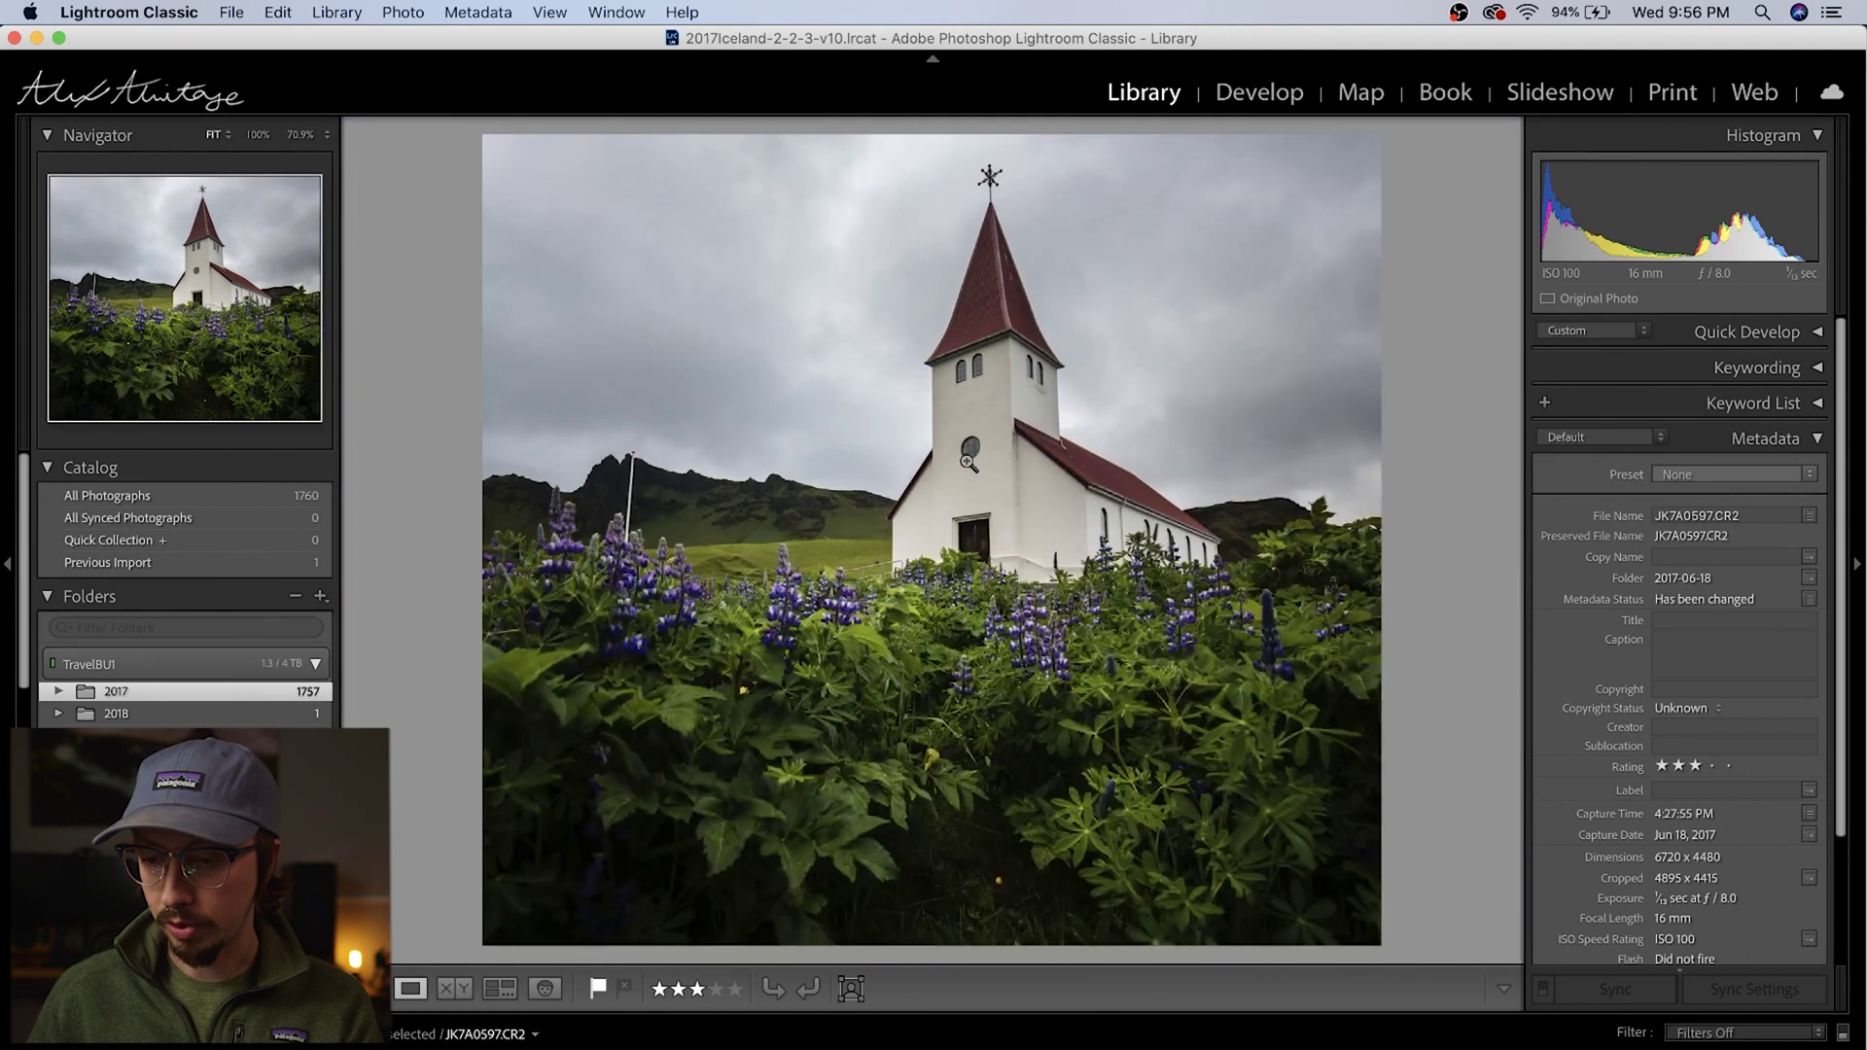
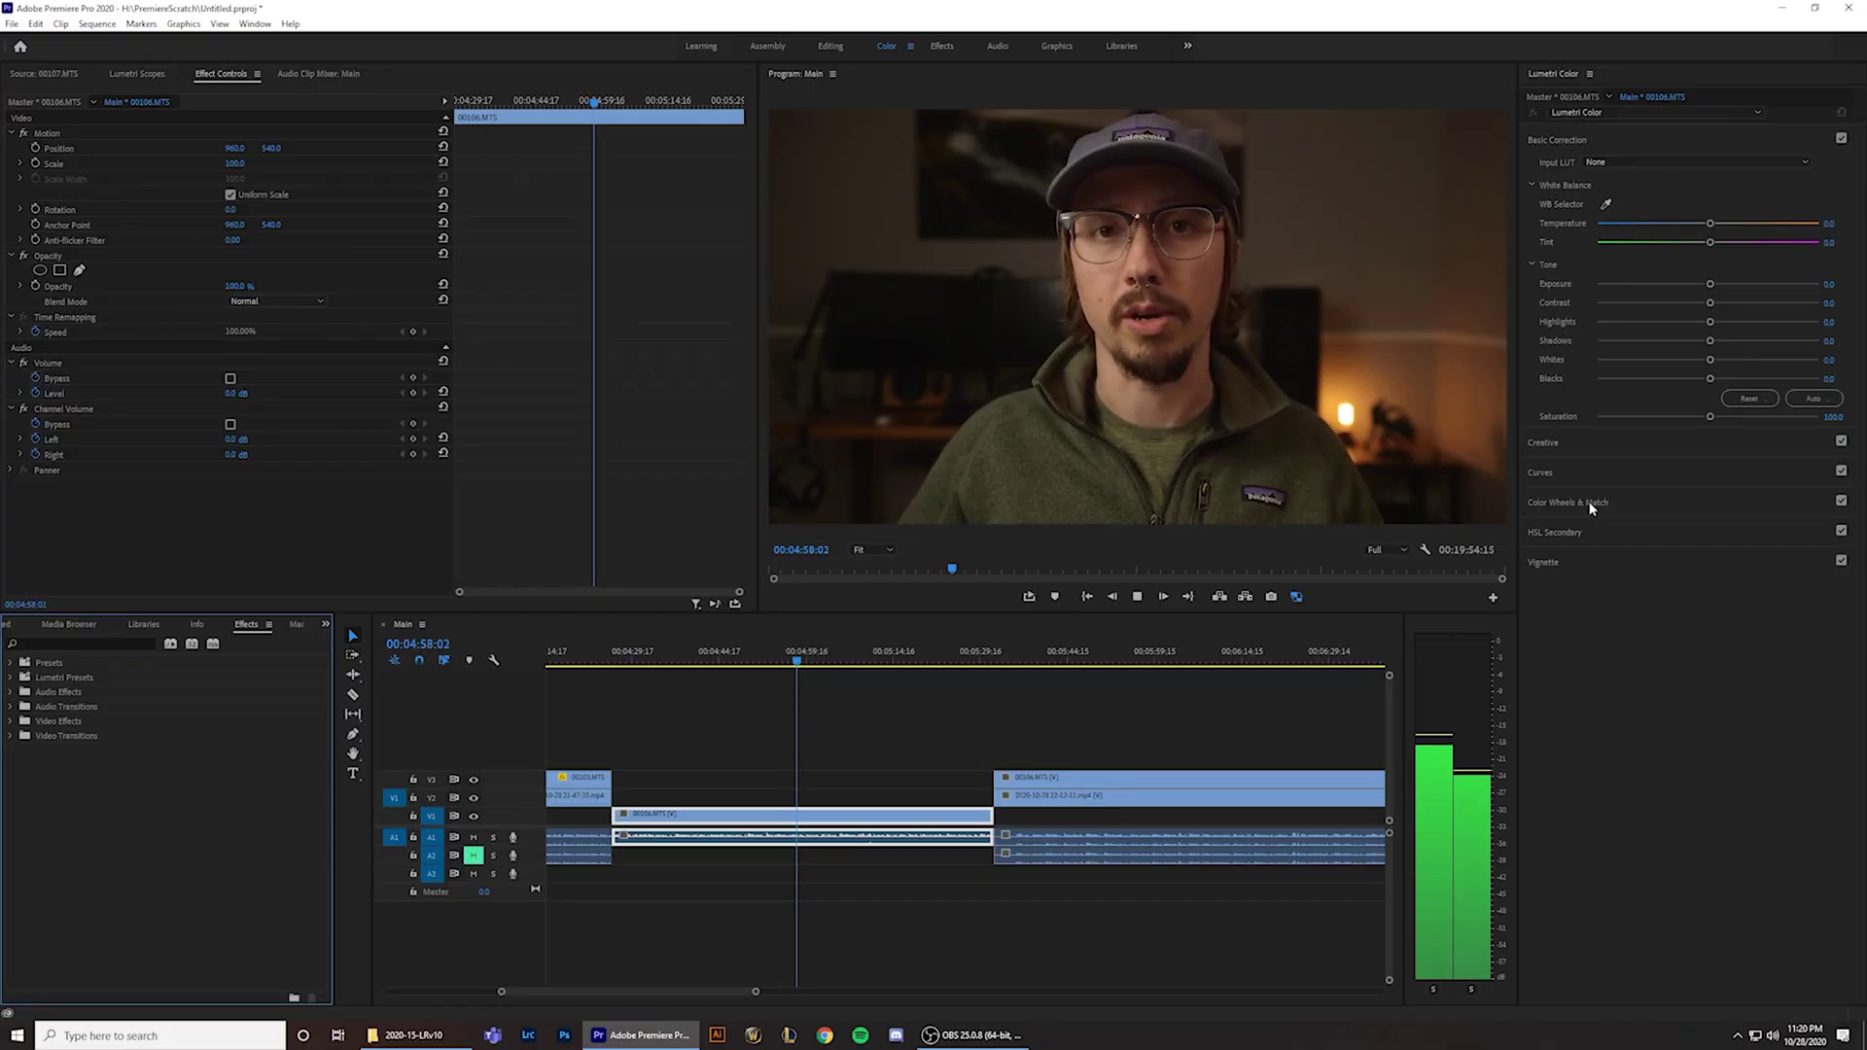
Step: In Premiere Pro, show the Color Wheels & Match controls of Lumetri Color and open HSL Secondary
click(1591, 504)
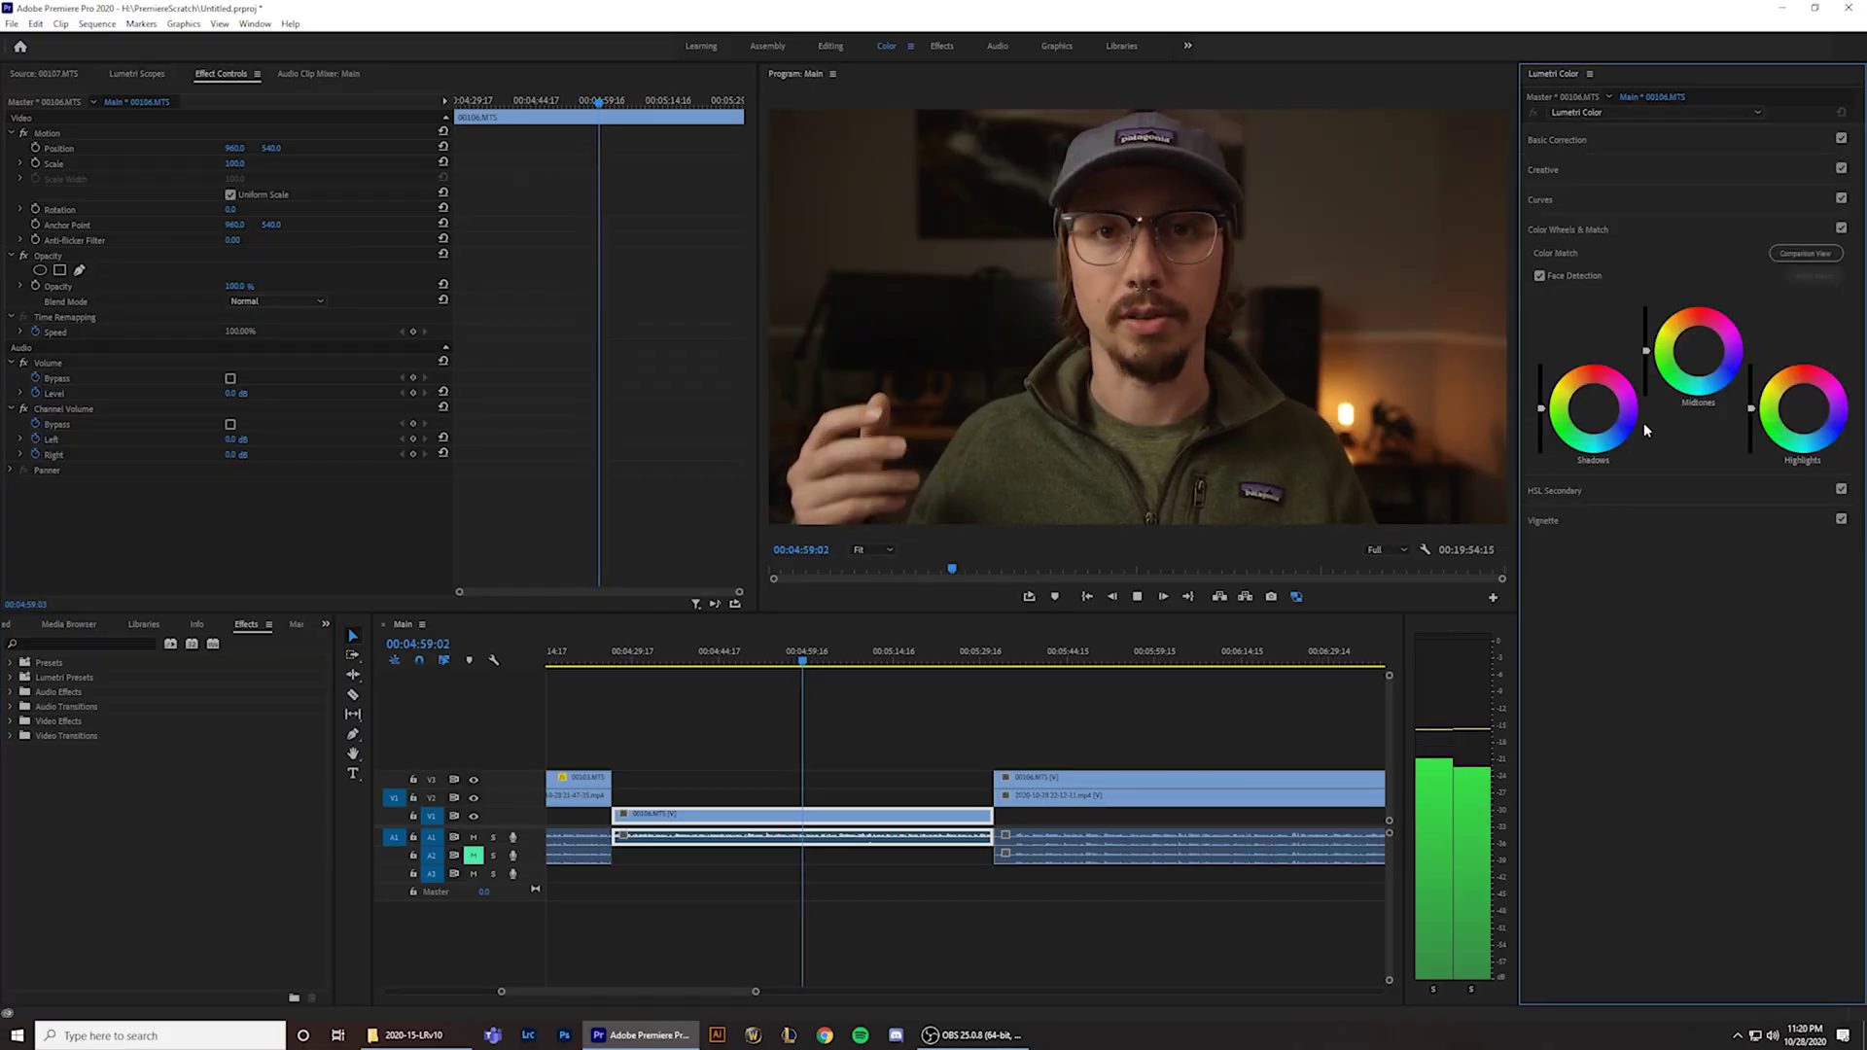
click(1552, 489)
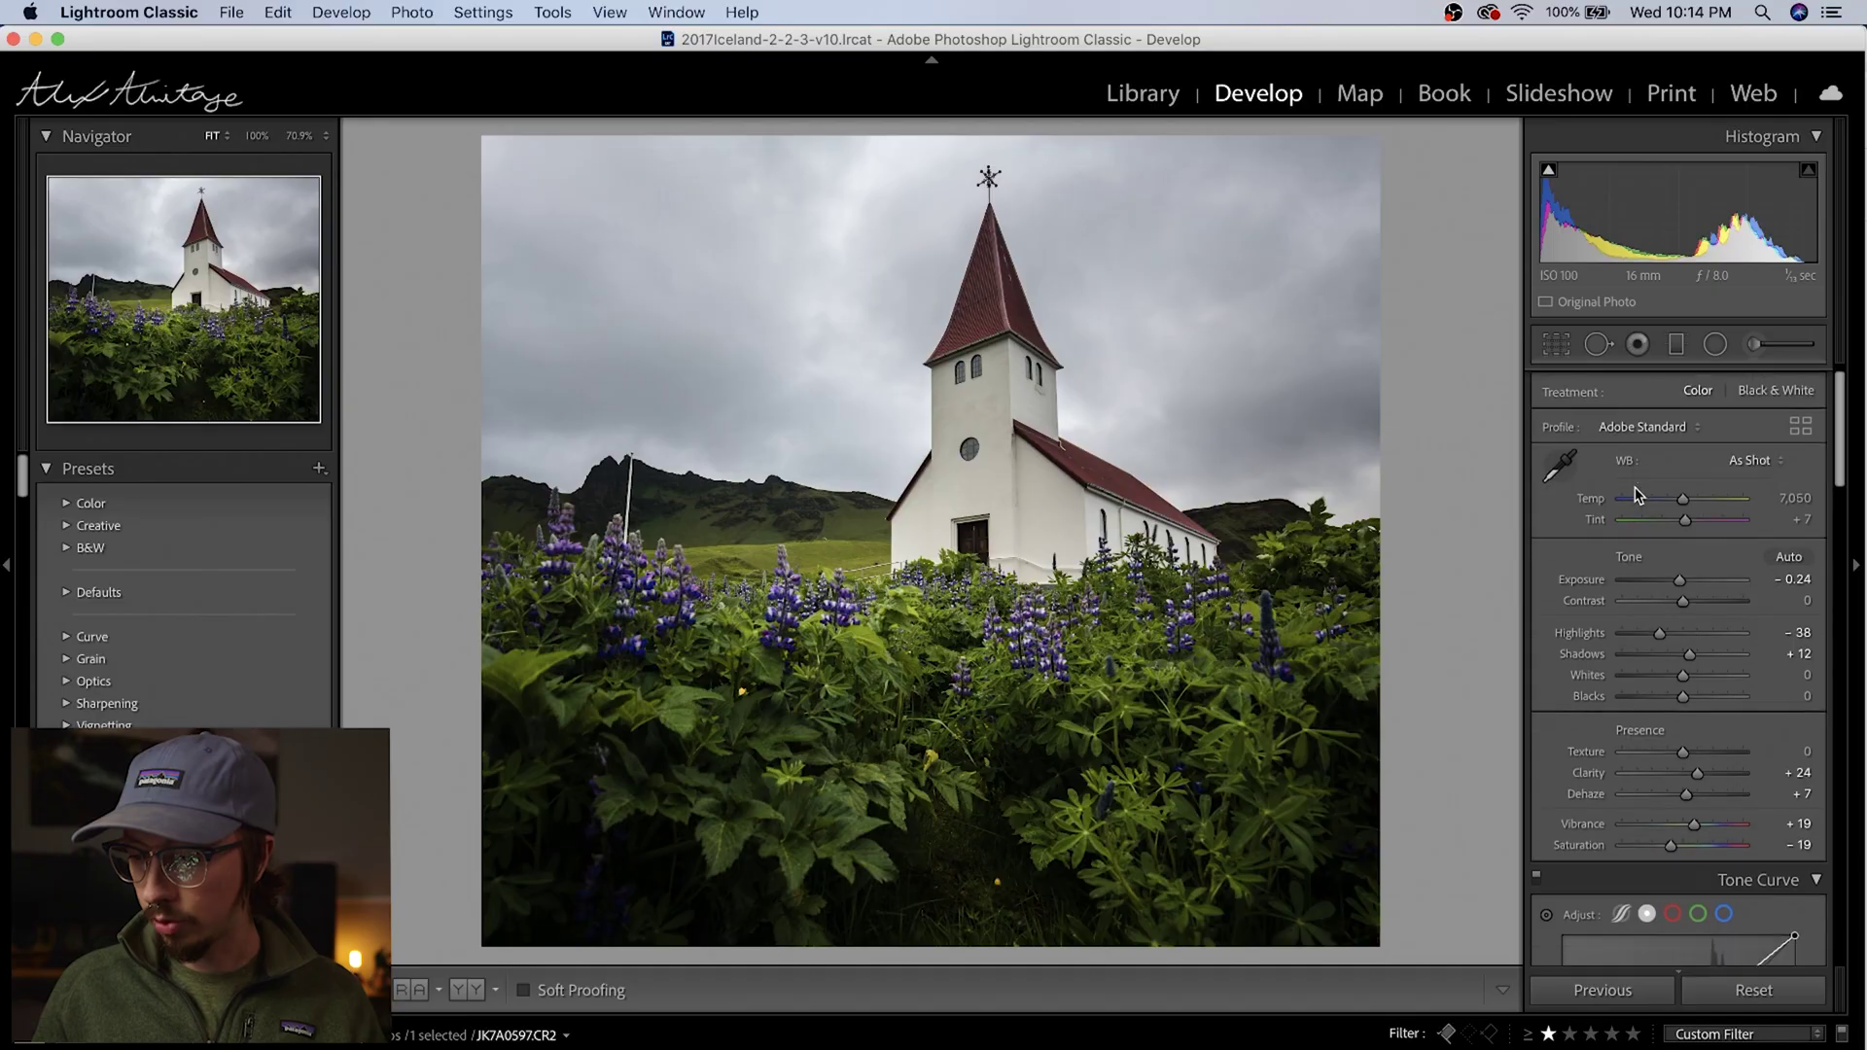
Step: In Lightroom Classic's Develop module, examine Color Grading's three-way, Shadows, Midtones, Highlights and Global views, finishing on the Shadows wheel
scroll(1637, 493, down, 10)
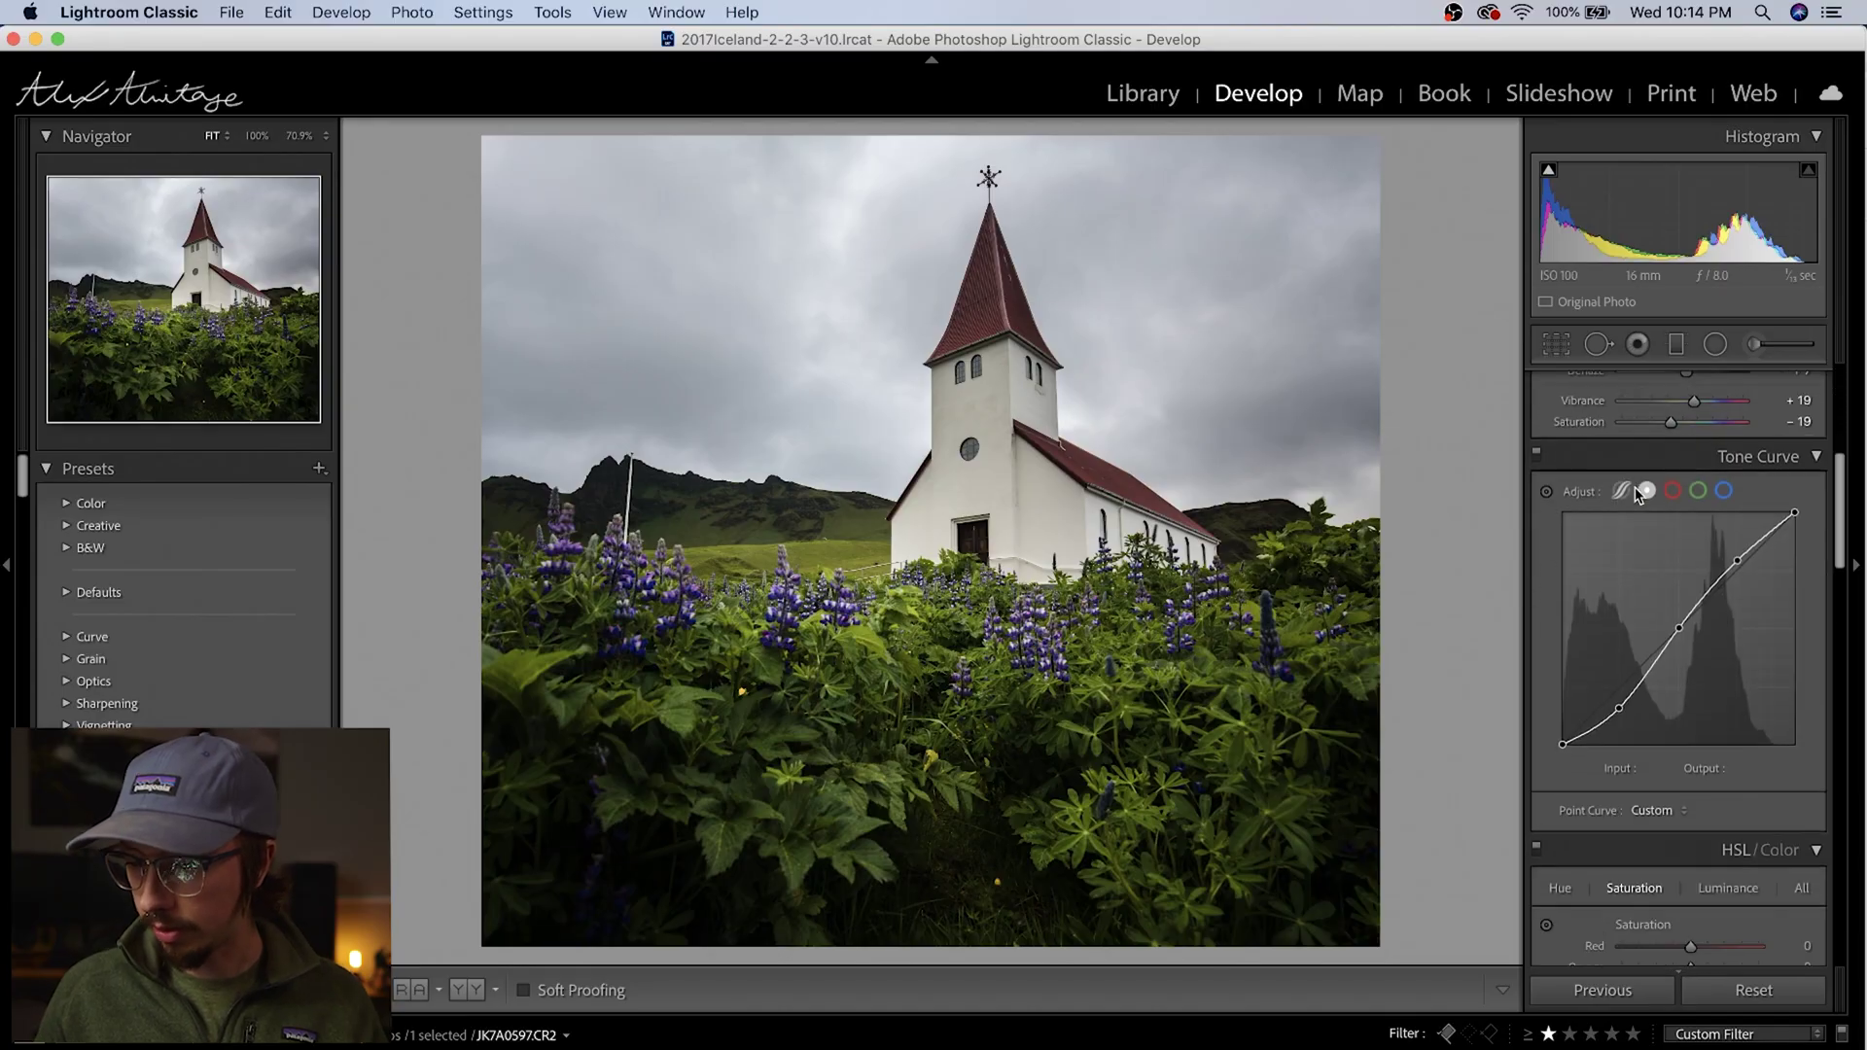
scroll(1637, 493, down, 8)
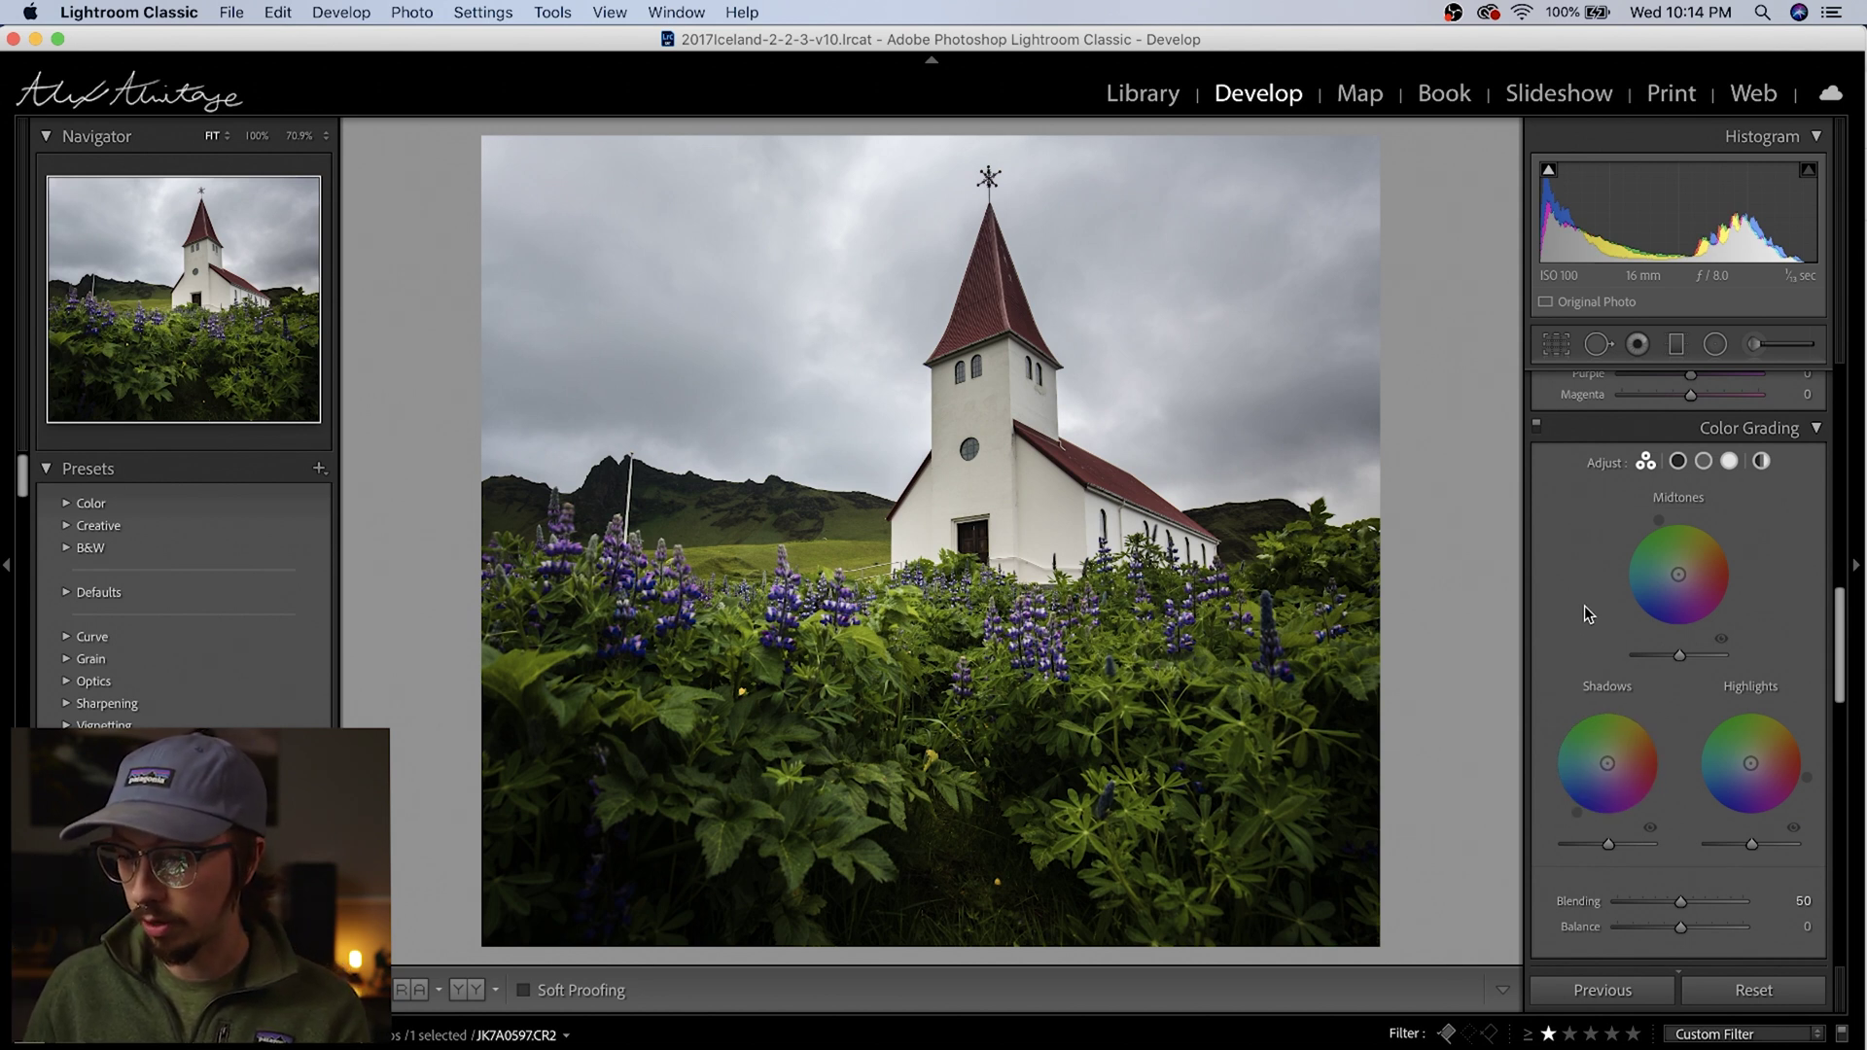
click(1679, 462)
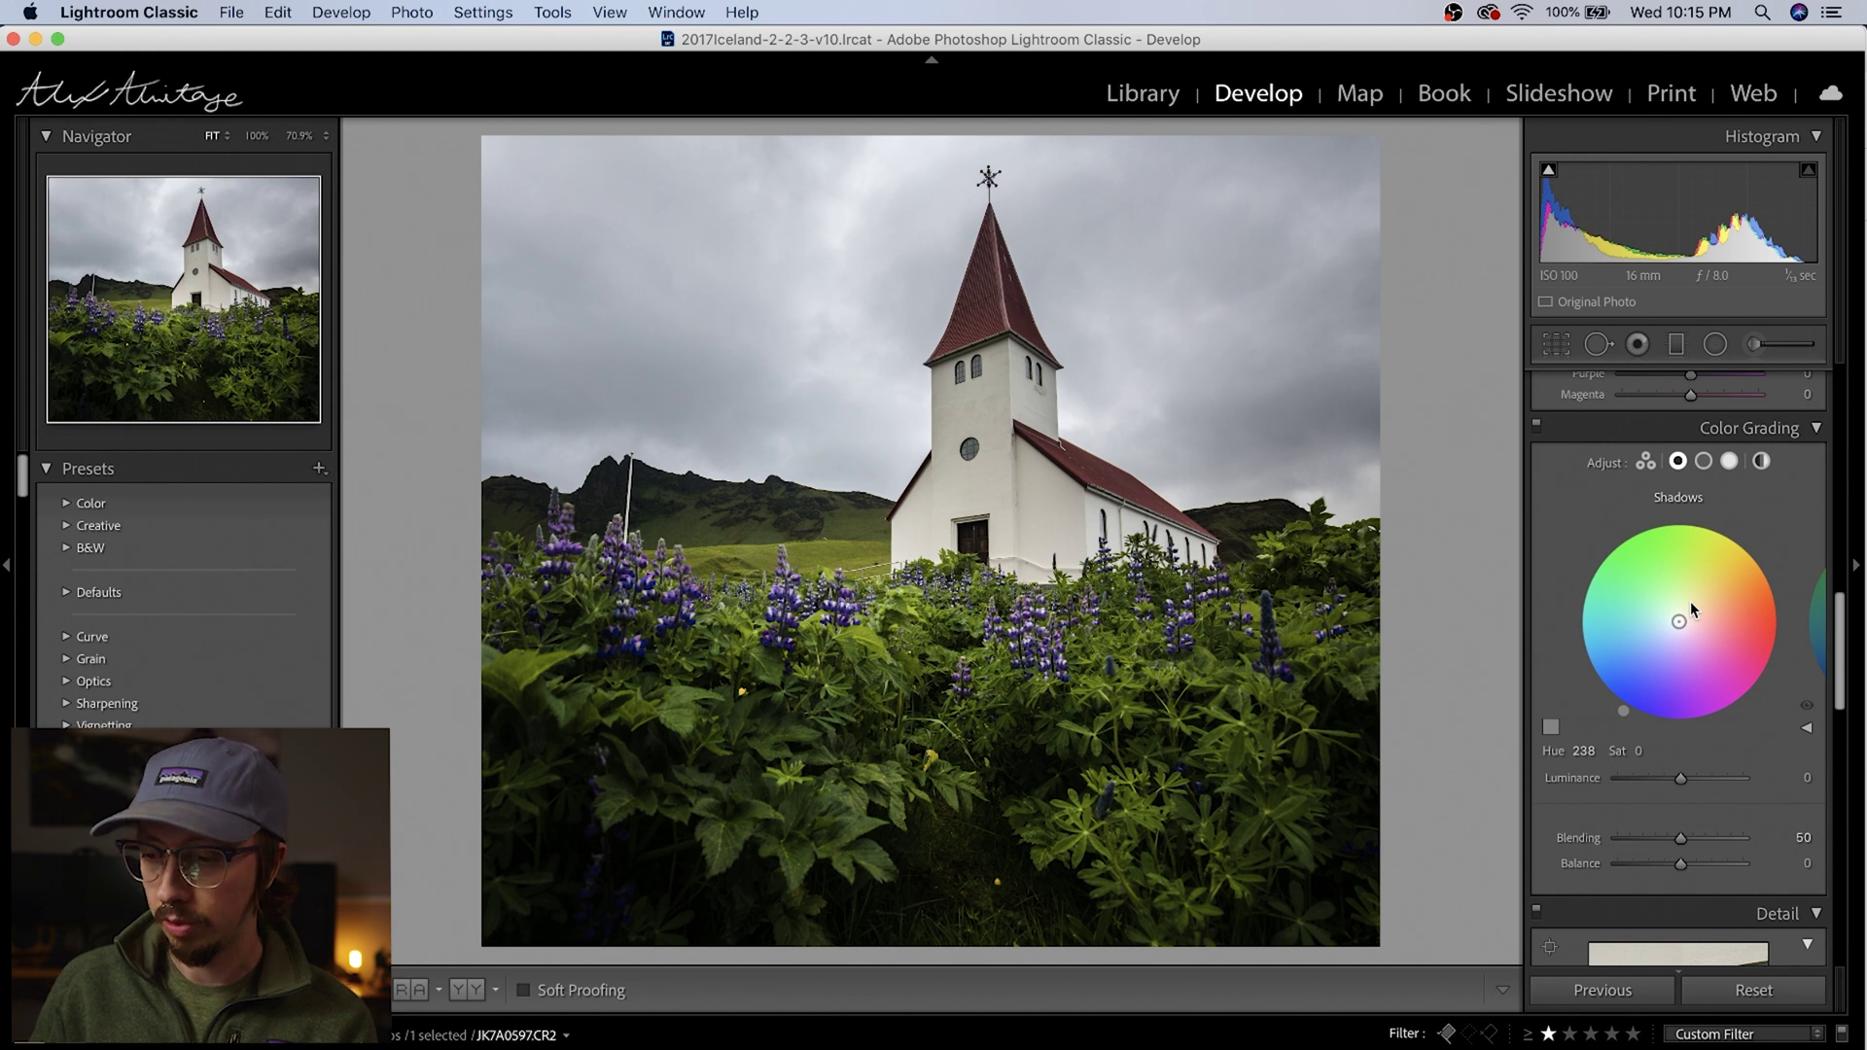
click(1645, 465)
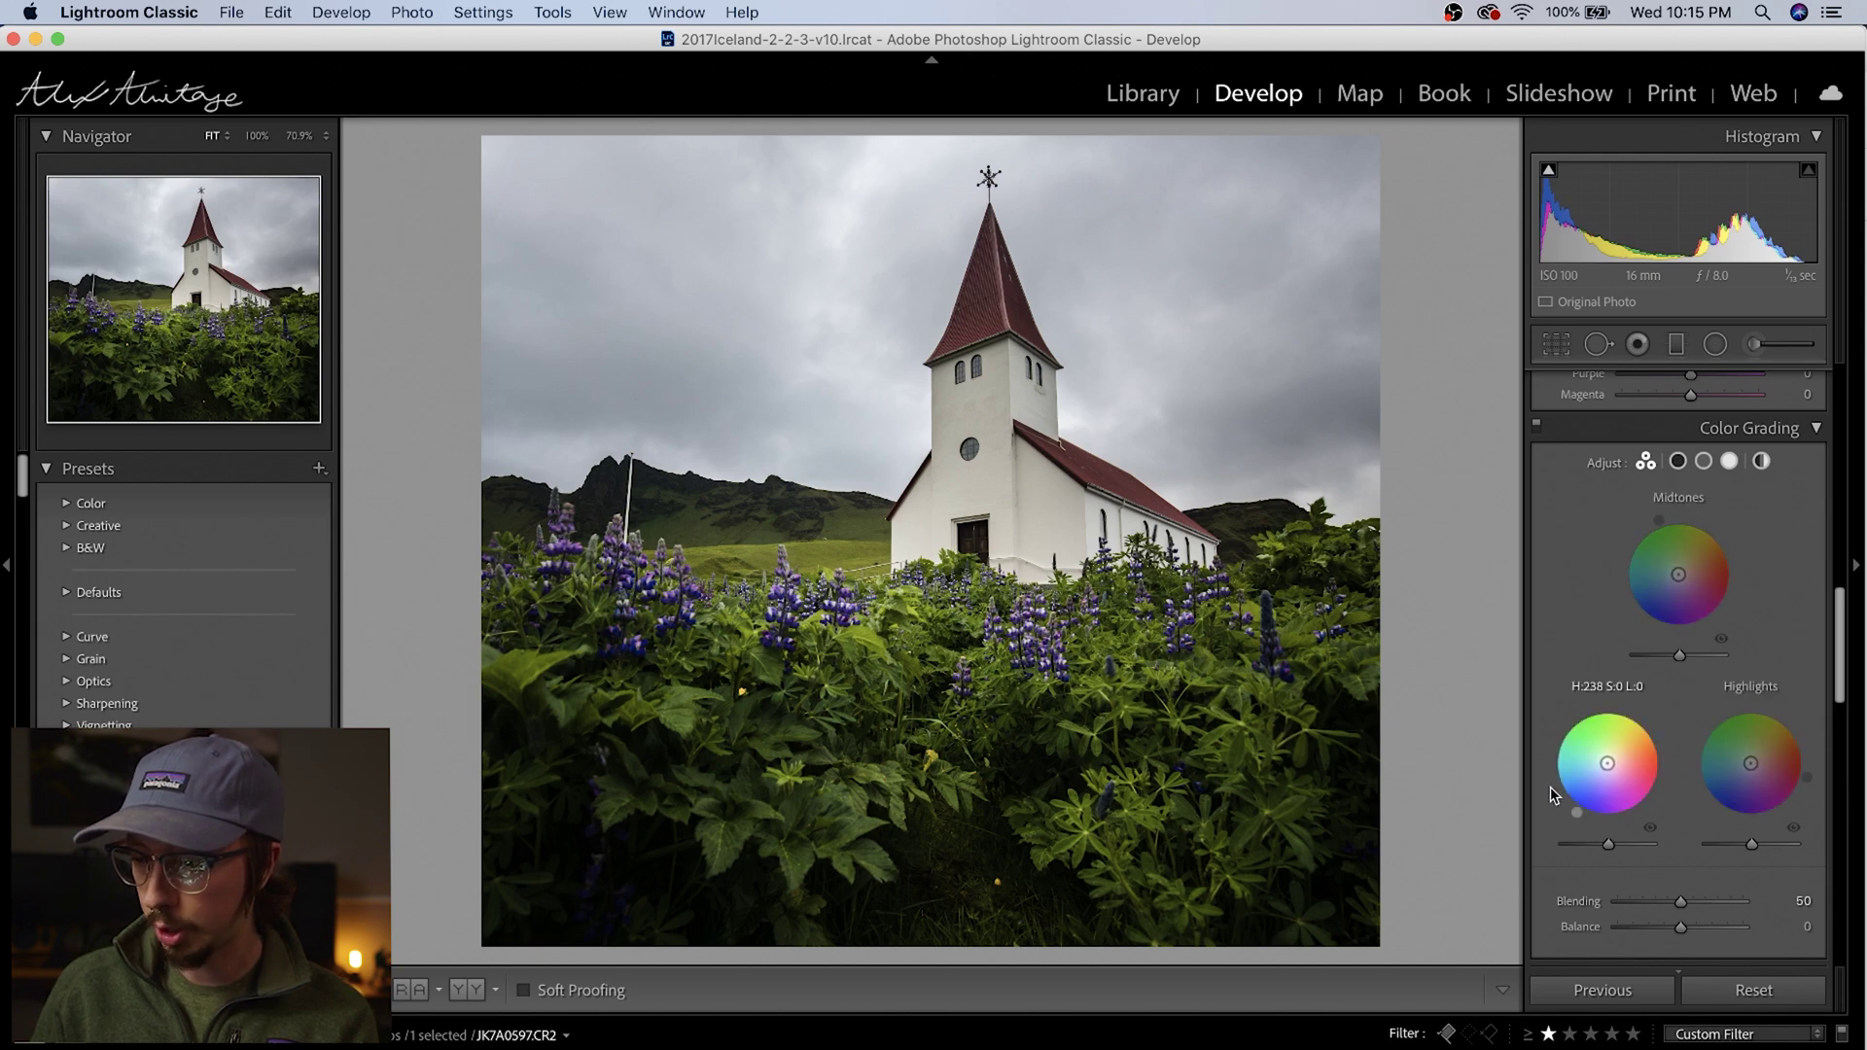
click(1678, 461)
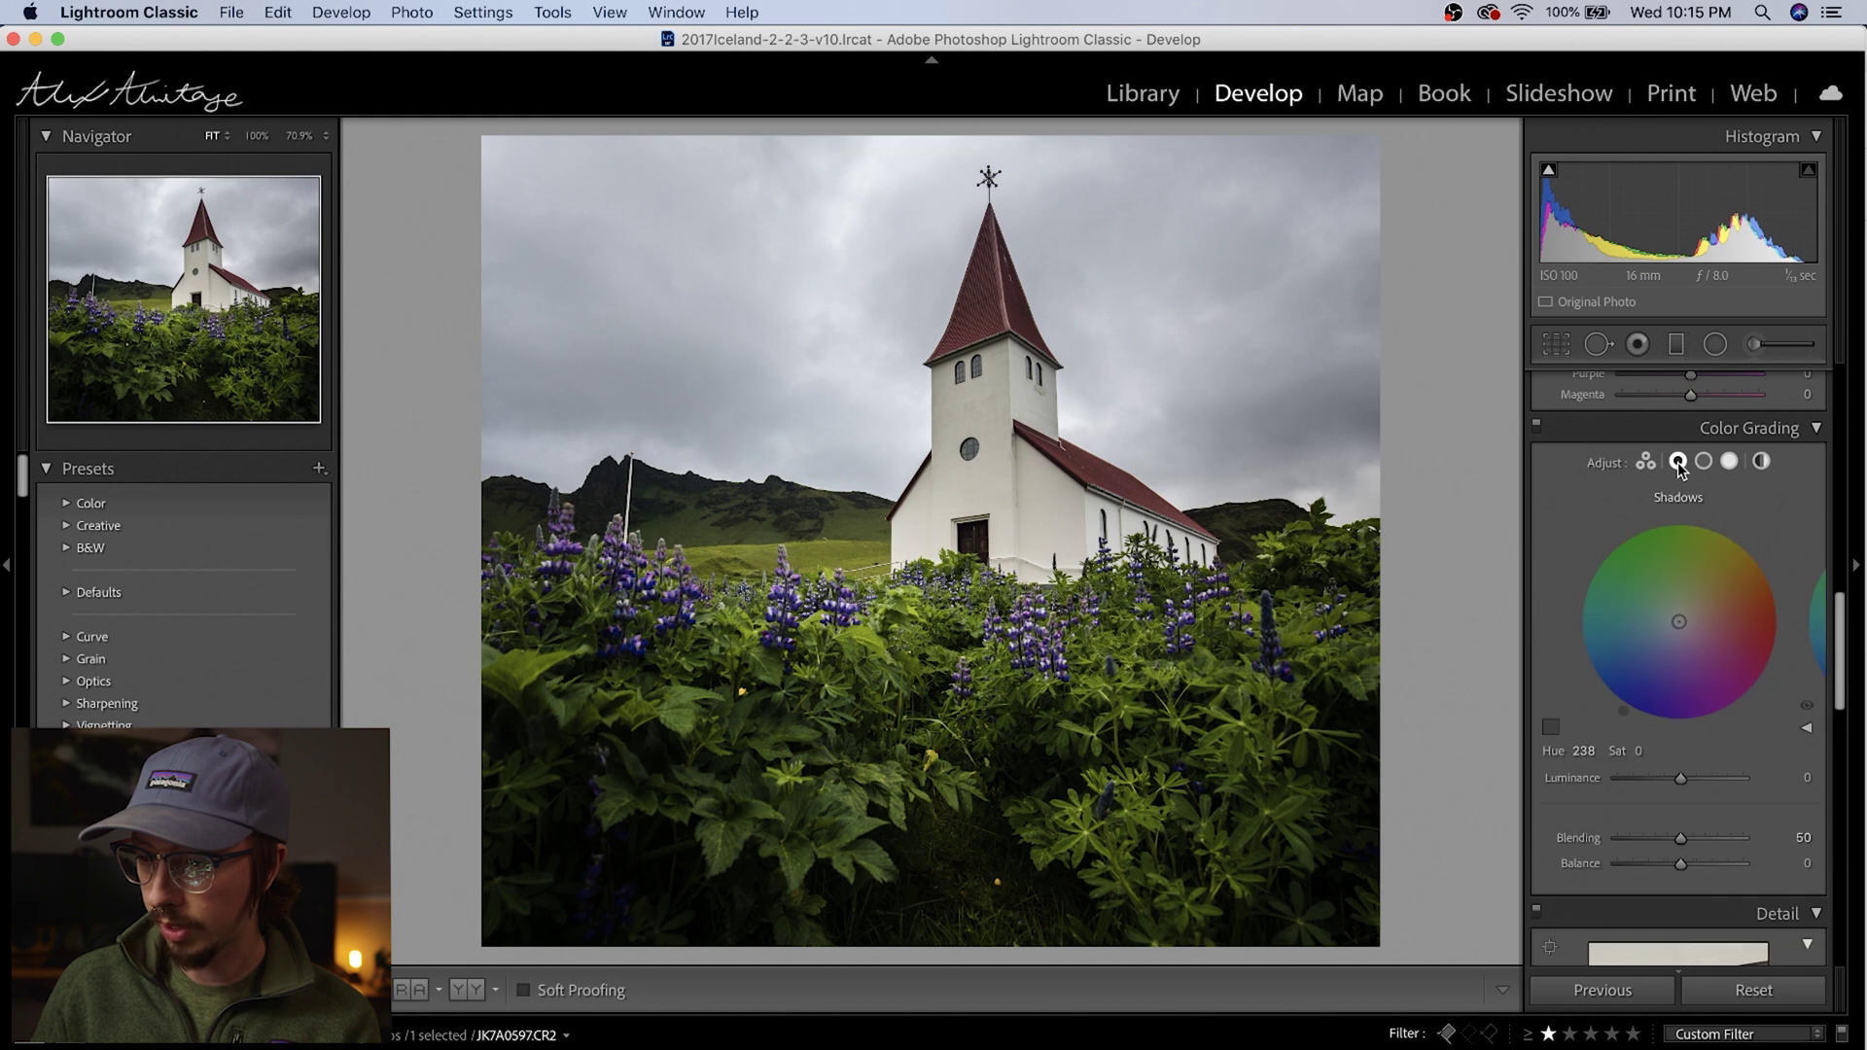
click(1704, 463)
click(1730, 462)
click(1679, 463)
click(1729, 462)
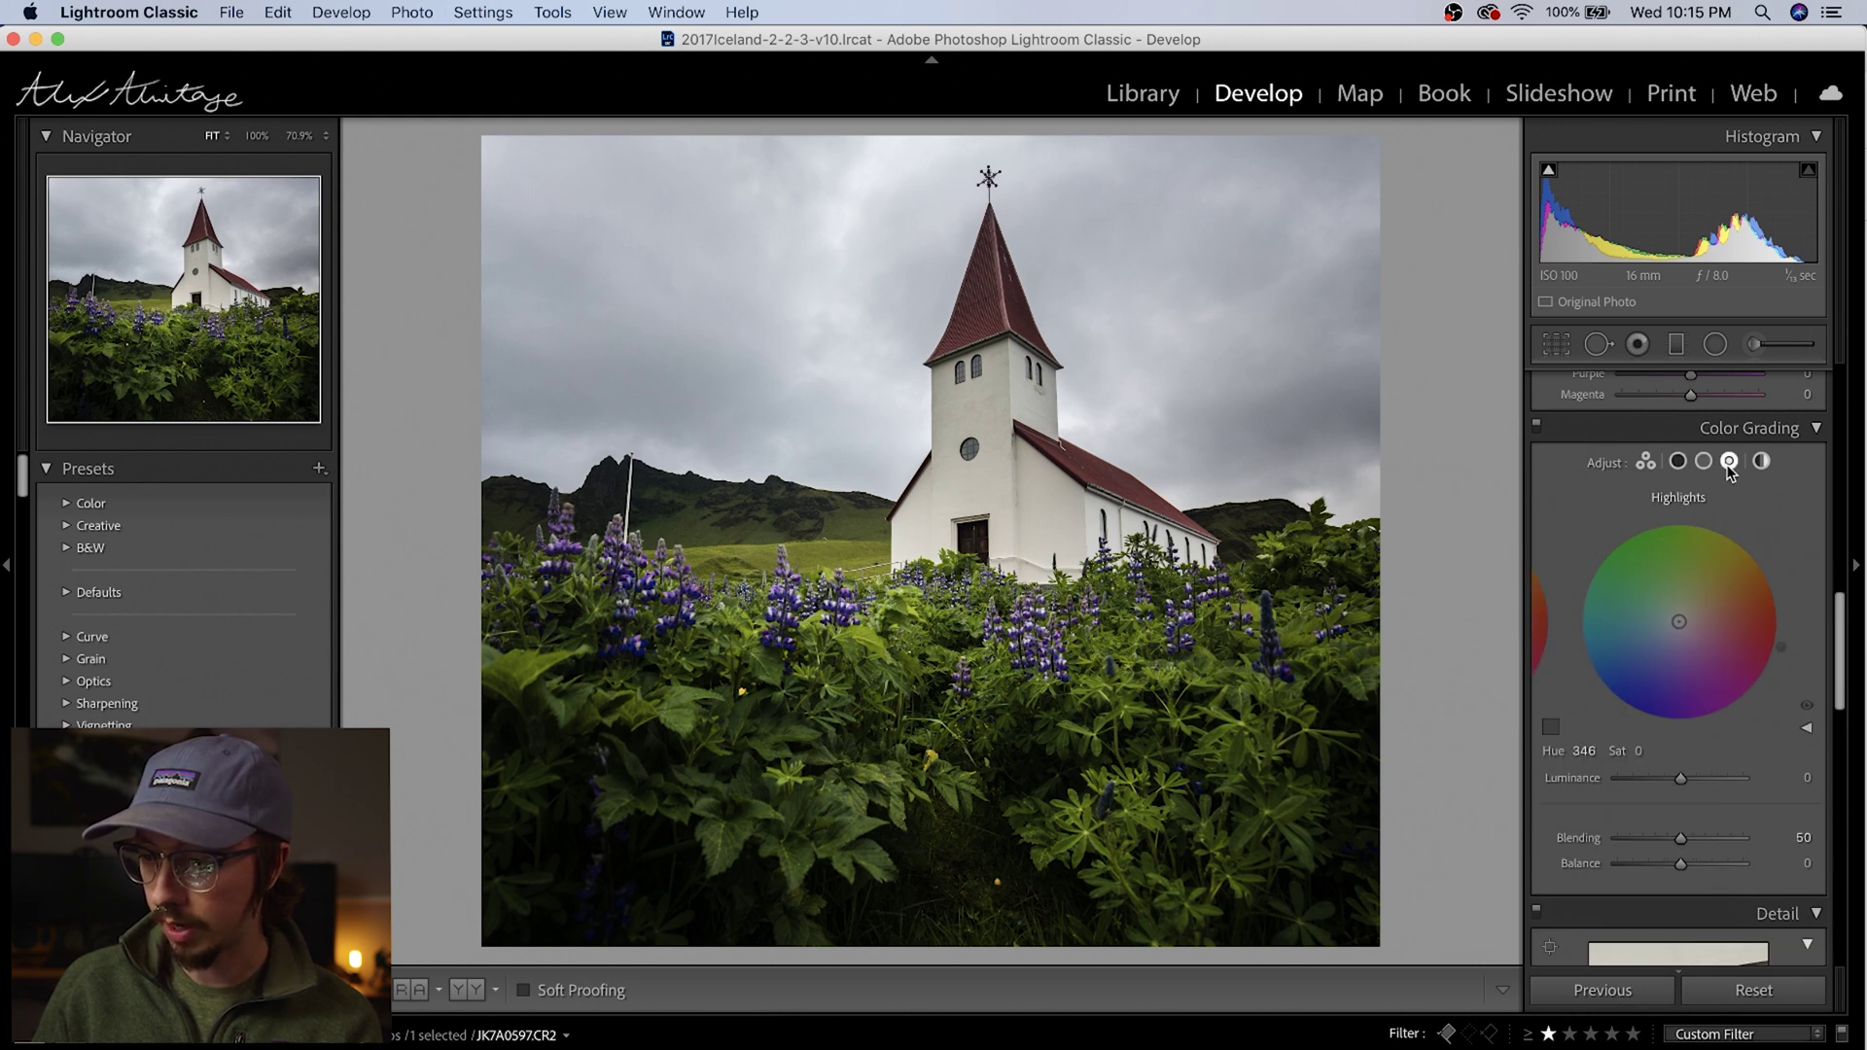
click(1762, 463)
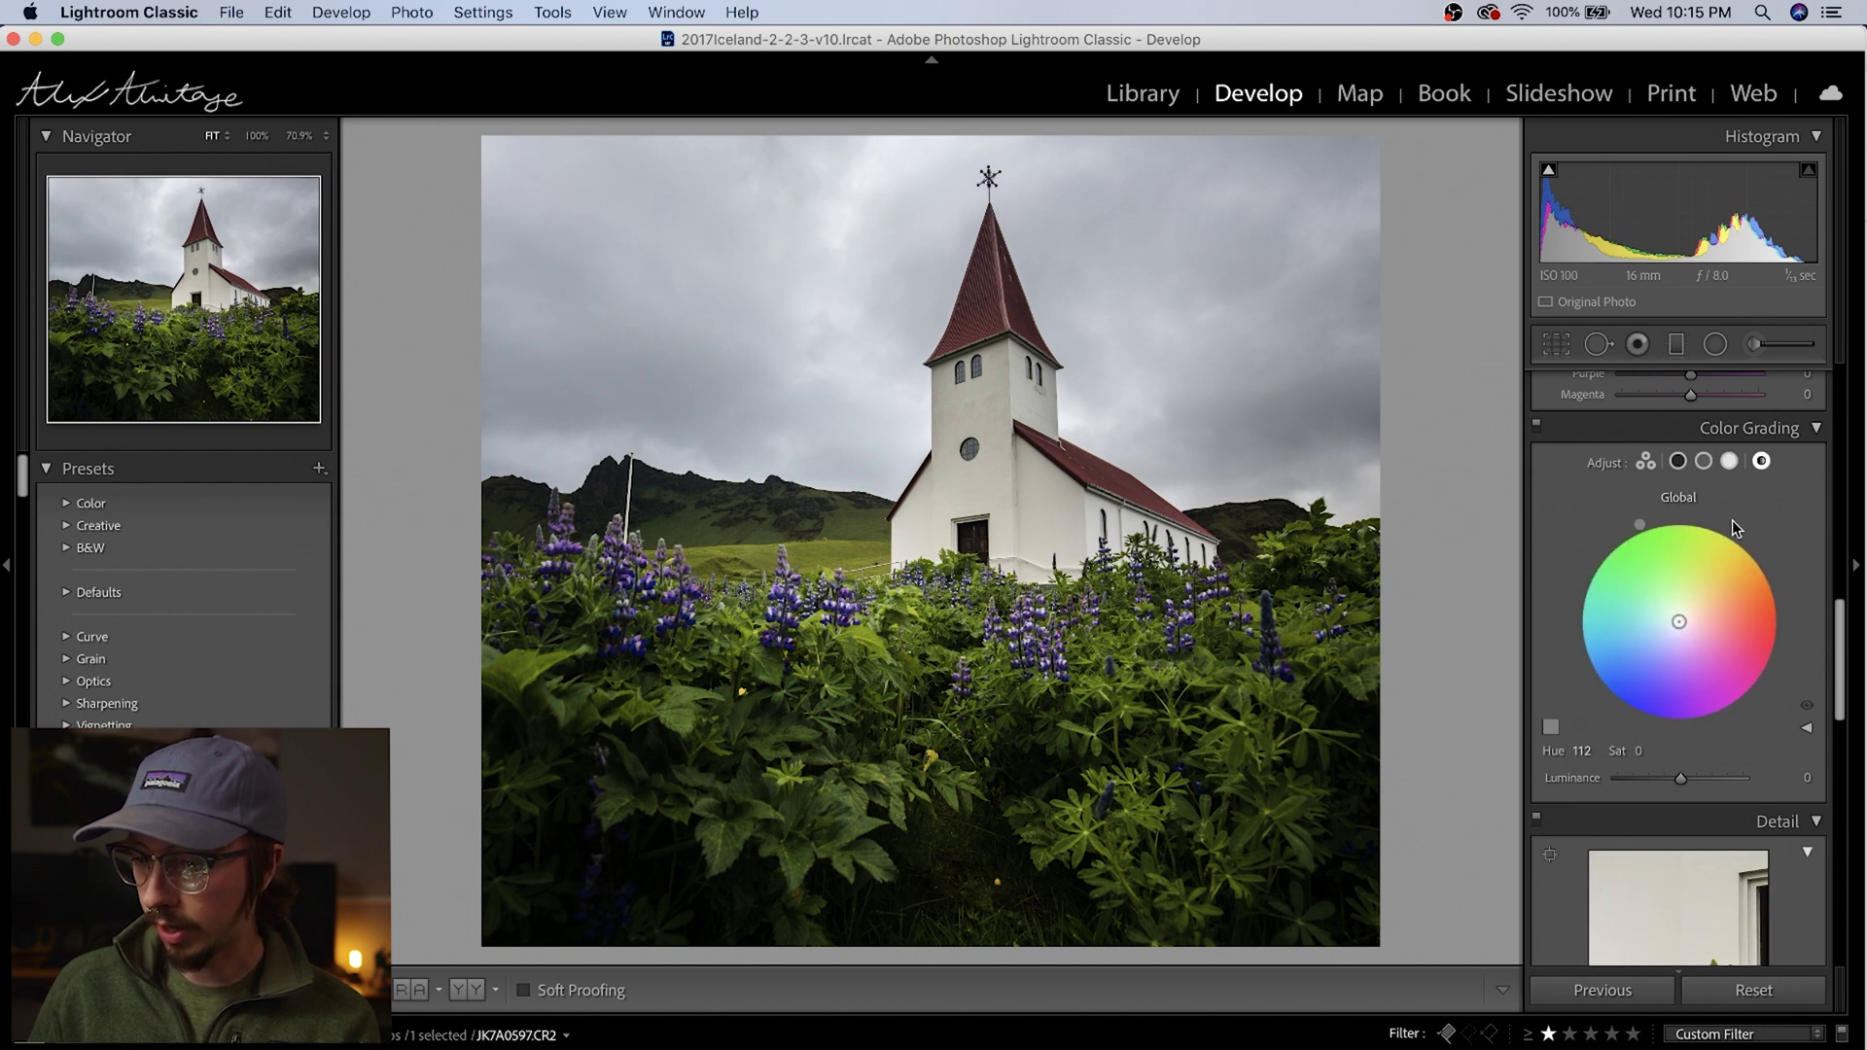
click(1679, 467)
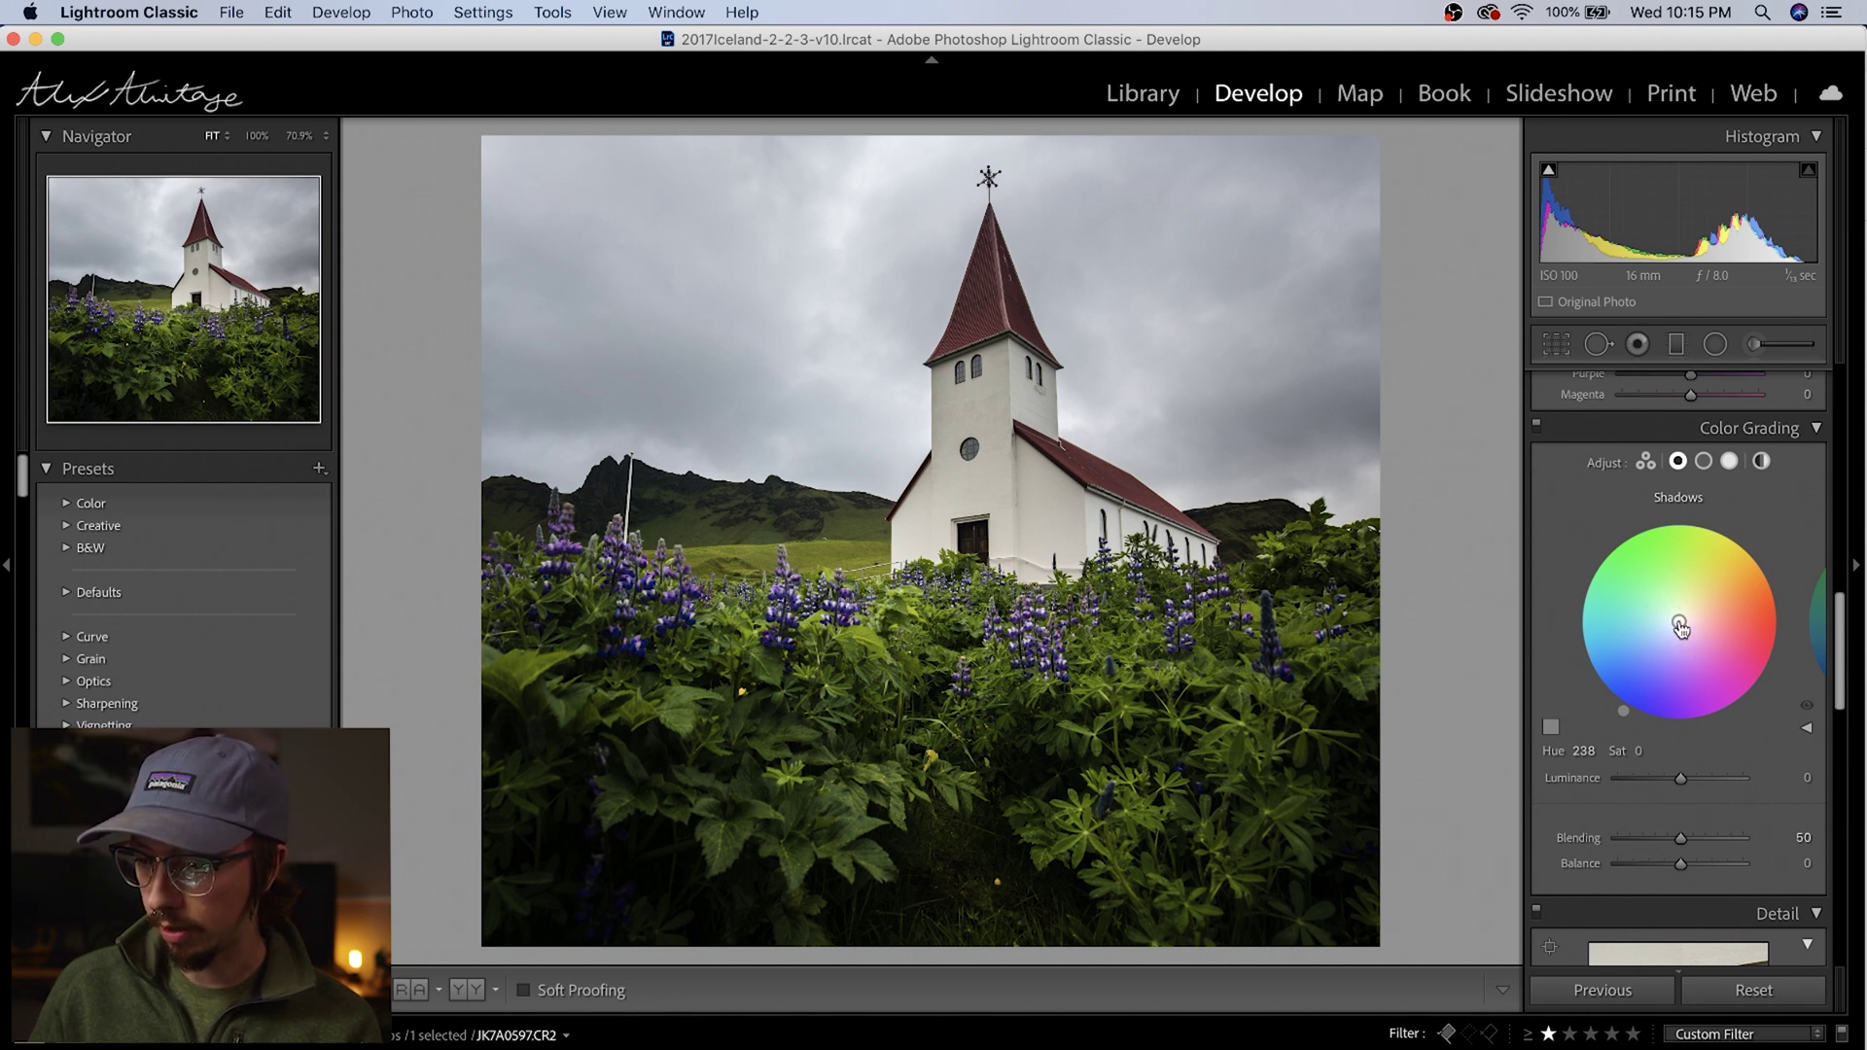
Step: Try tinting the shadows blue at hue 240 with saturation 100 and 46, and warm yellow at about hue 45, saturation 35
mouse_move(1679, 621)
mouse_down()
mouse_move(1651, 705)
mouse_move(1635, 698)
mouse_up()
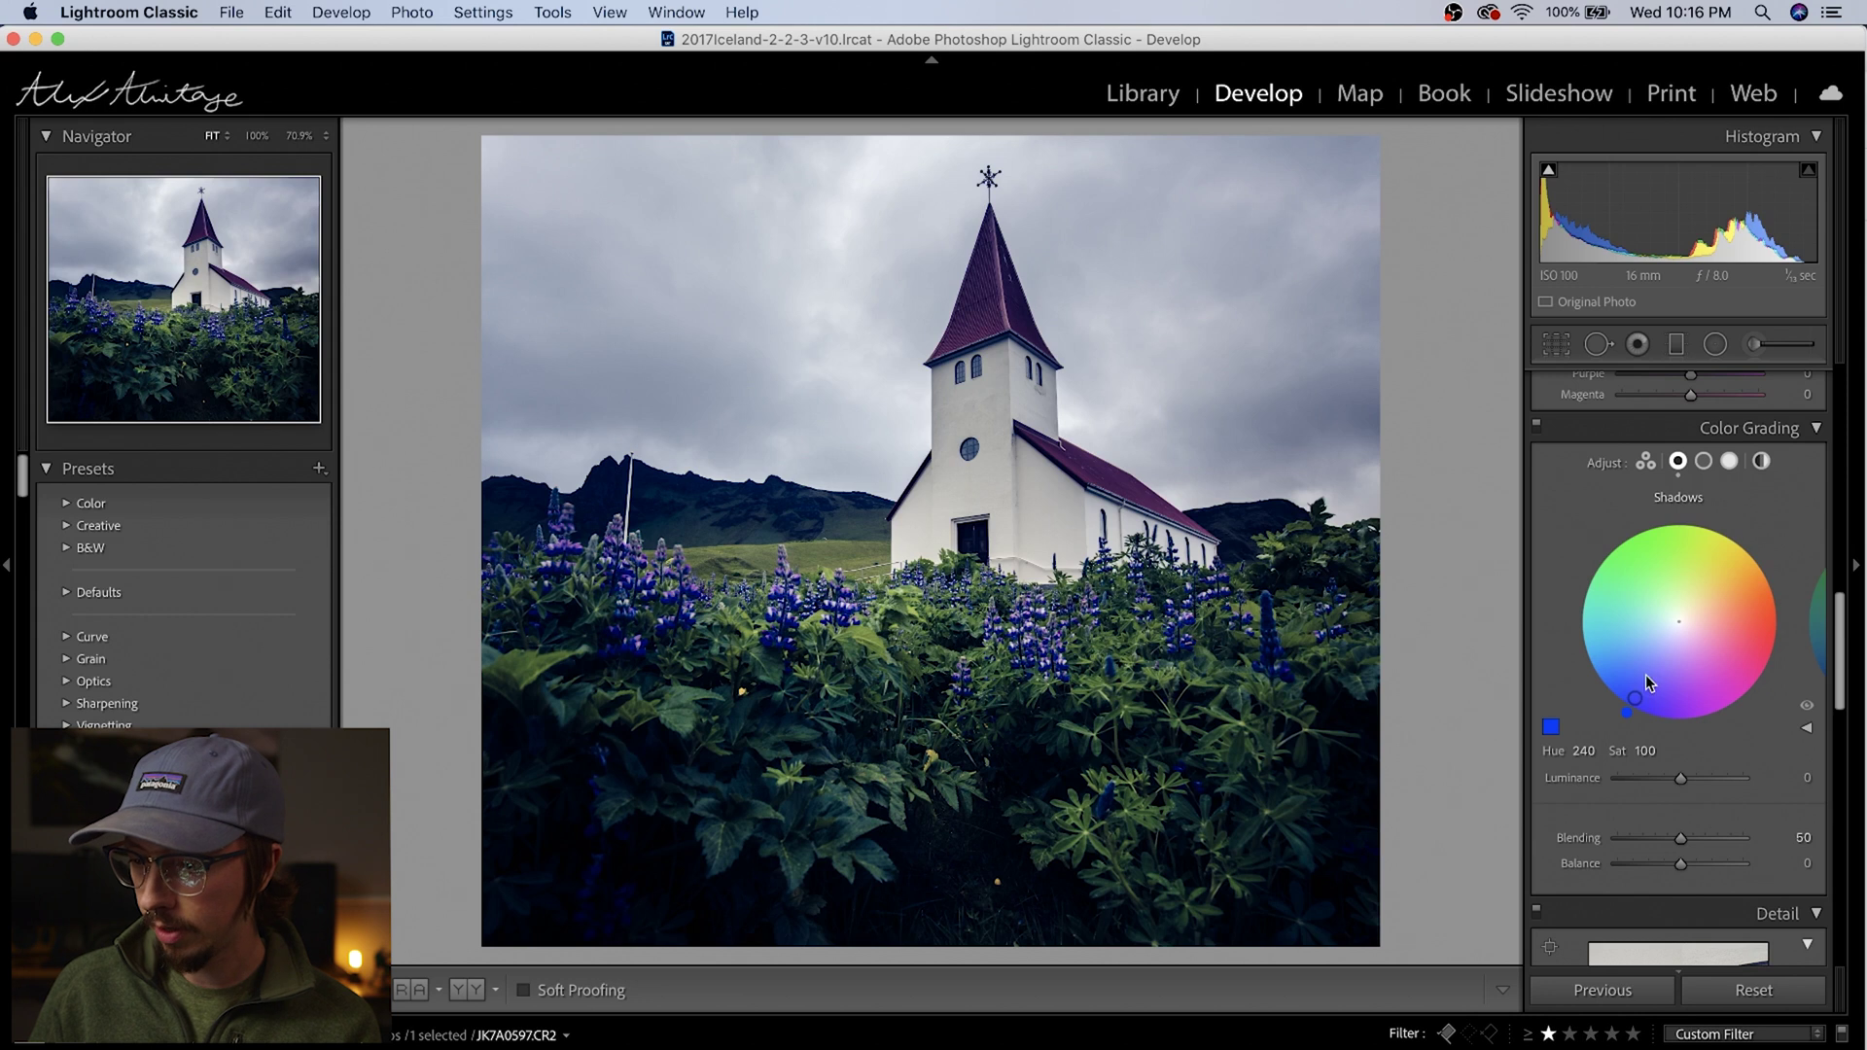
mouse_move(1637, 708)
mouse_down()
mouse_move(1670, 632)
mouse_move(1658, 667)
mouse_up()
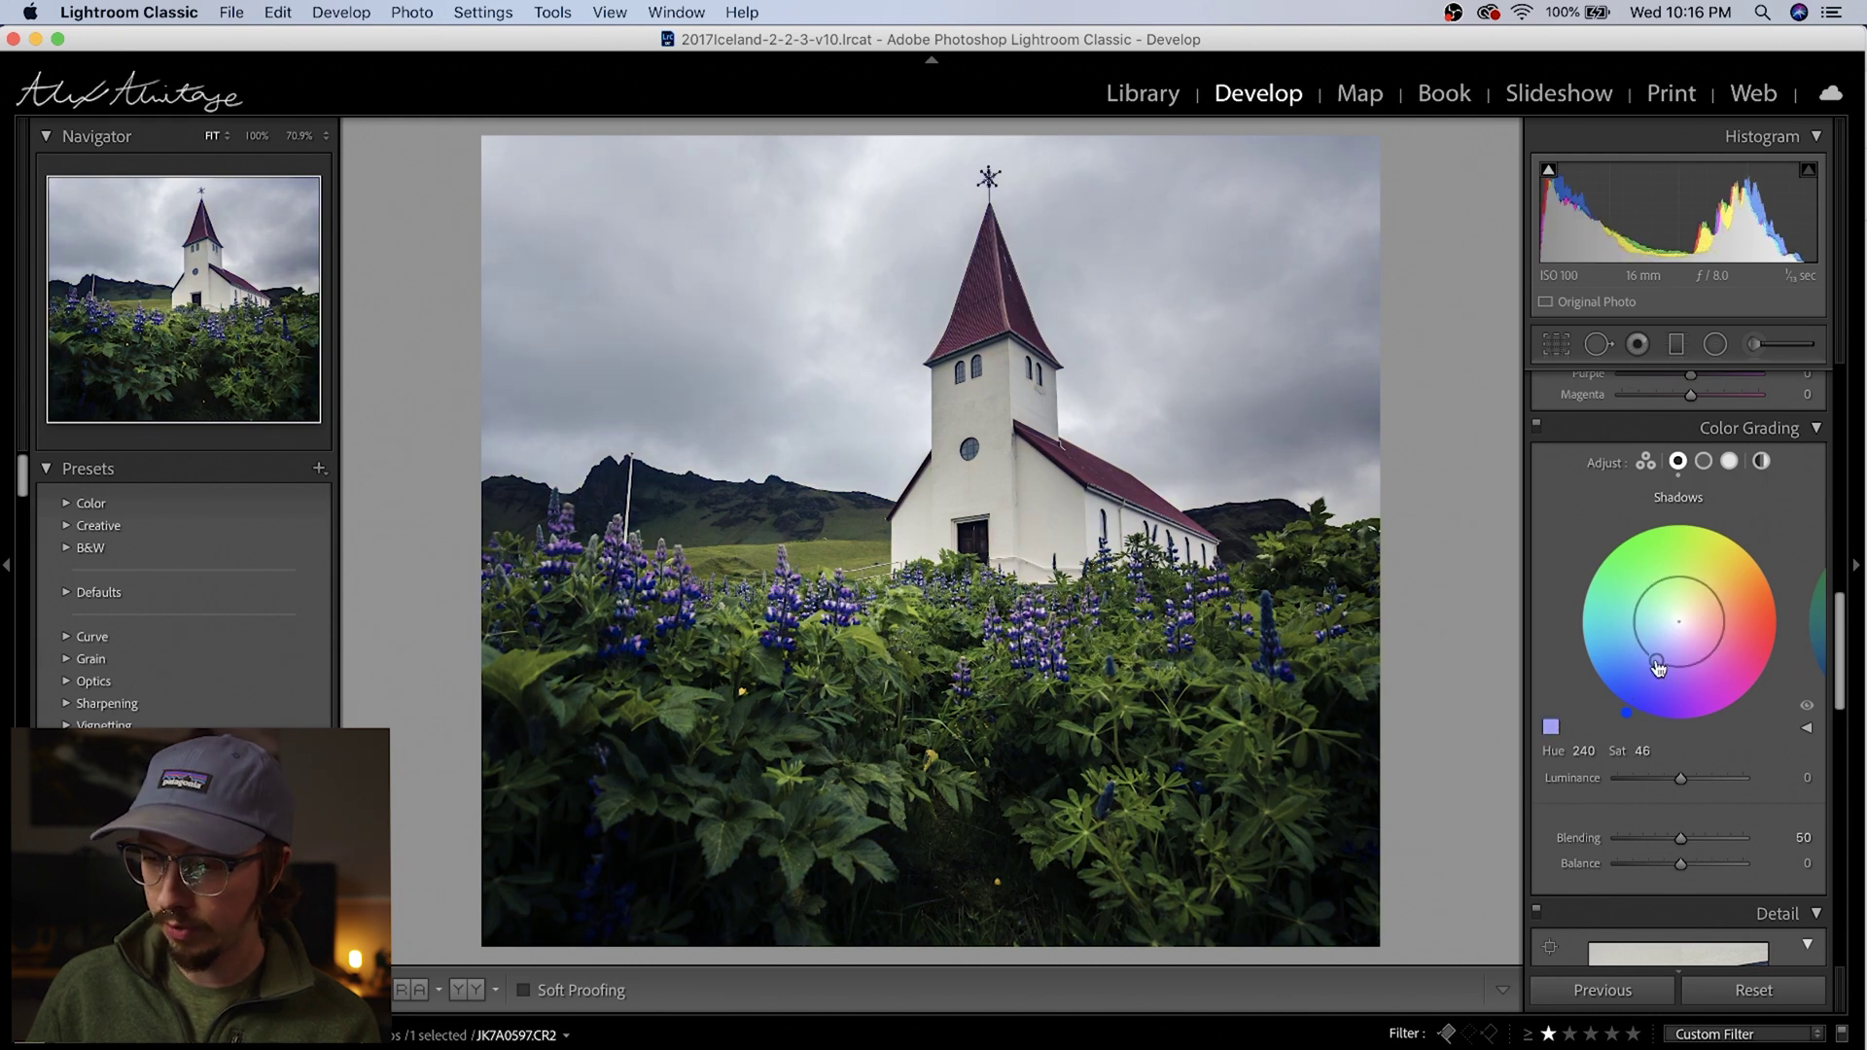
mouse_move(1658, 668)
mouse_down()
mouse_move(1670, 633)
mouse_move(1648, 621)
mouse_move(1670, 643)
mouse_move(1663, 615)
mouse_move(1686, 601)
mouse_move(1678, 623)
mouse_move(1653, 621)
mouse_move(1687, 588)
mouse_move(1704, 597)
mouse_up()
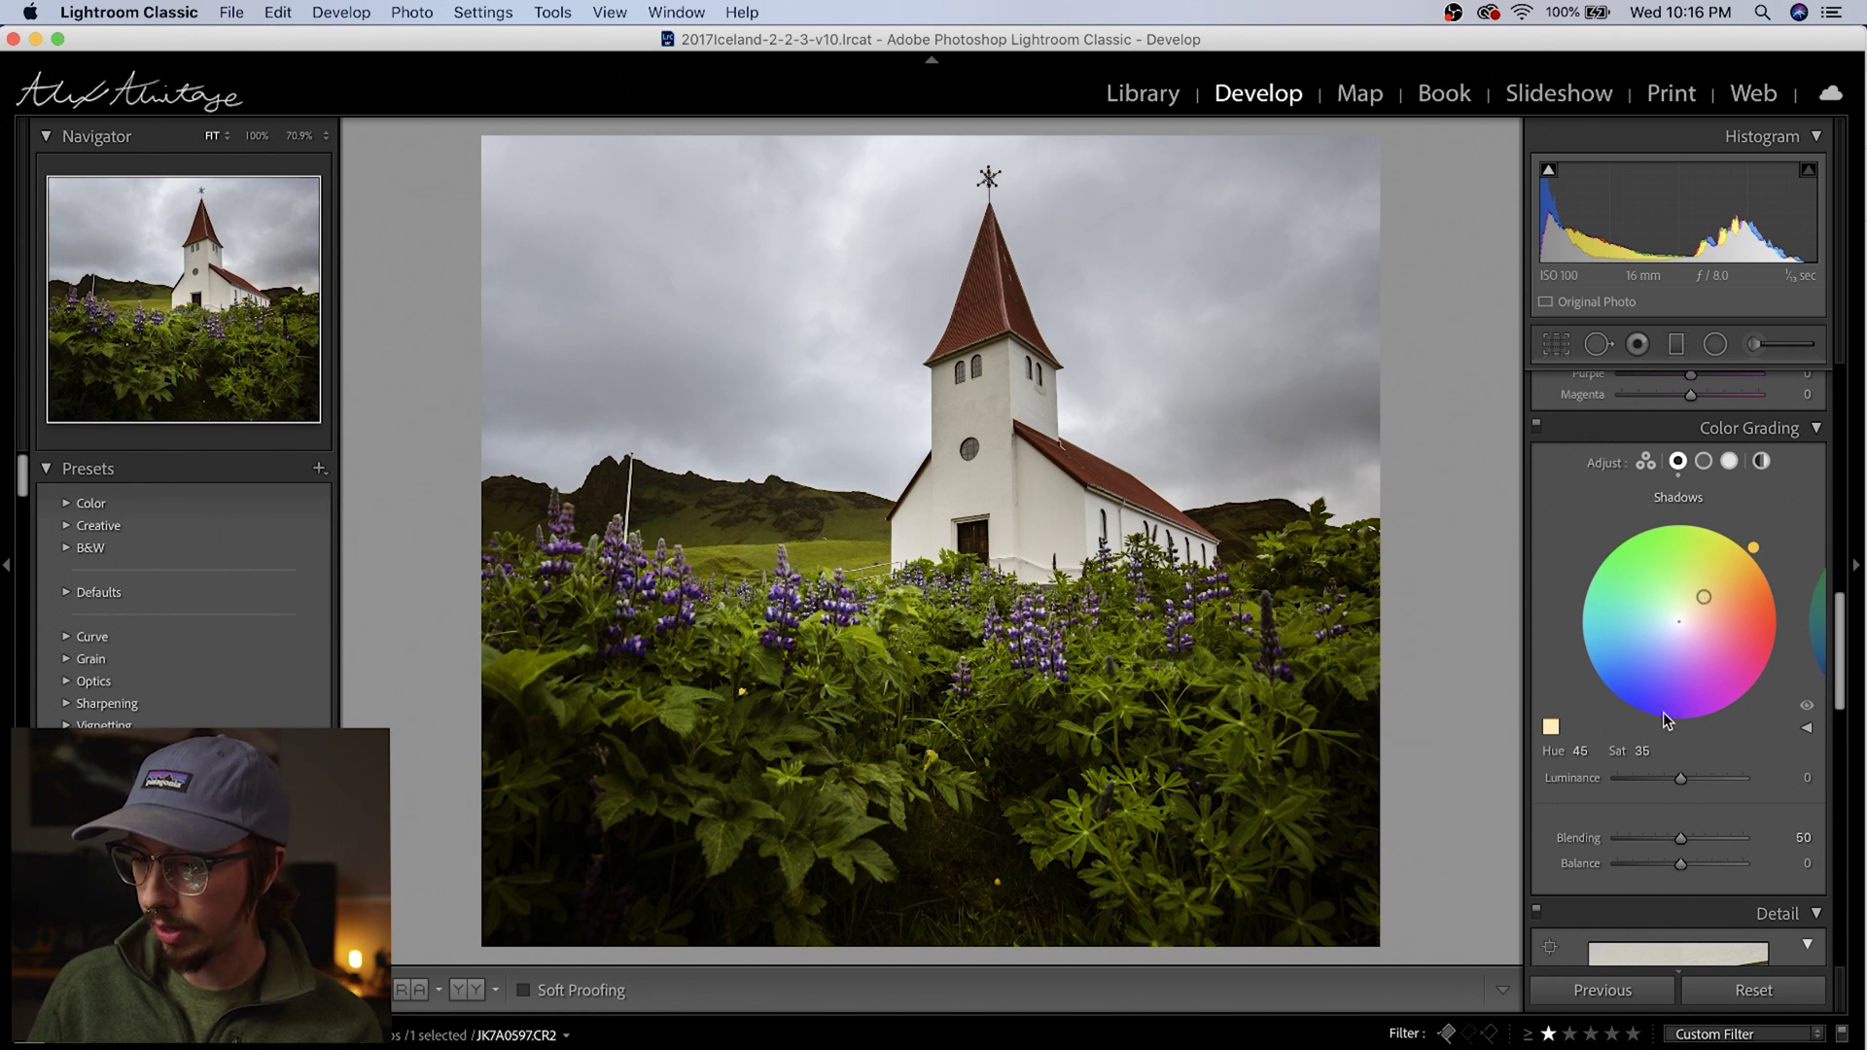
Step: Tint the shadows blue at hue 231 and saturation 100, and compare the photo with the grading hidden and shown
click(1808, 728)
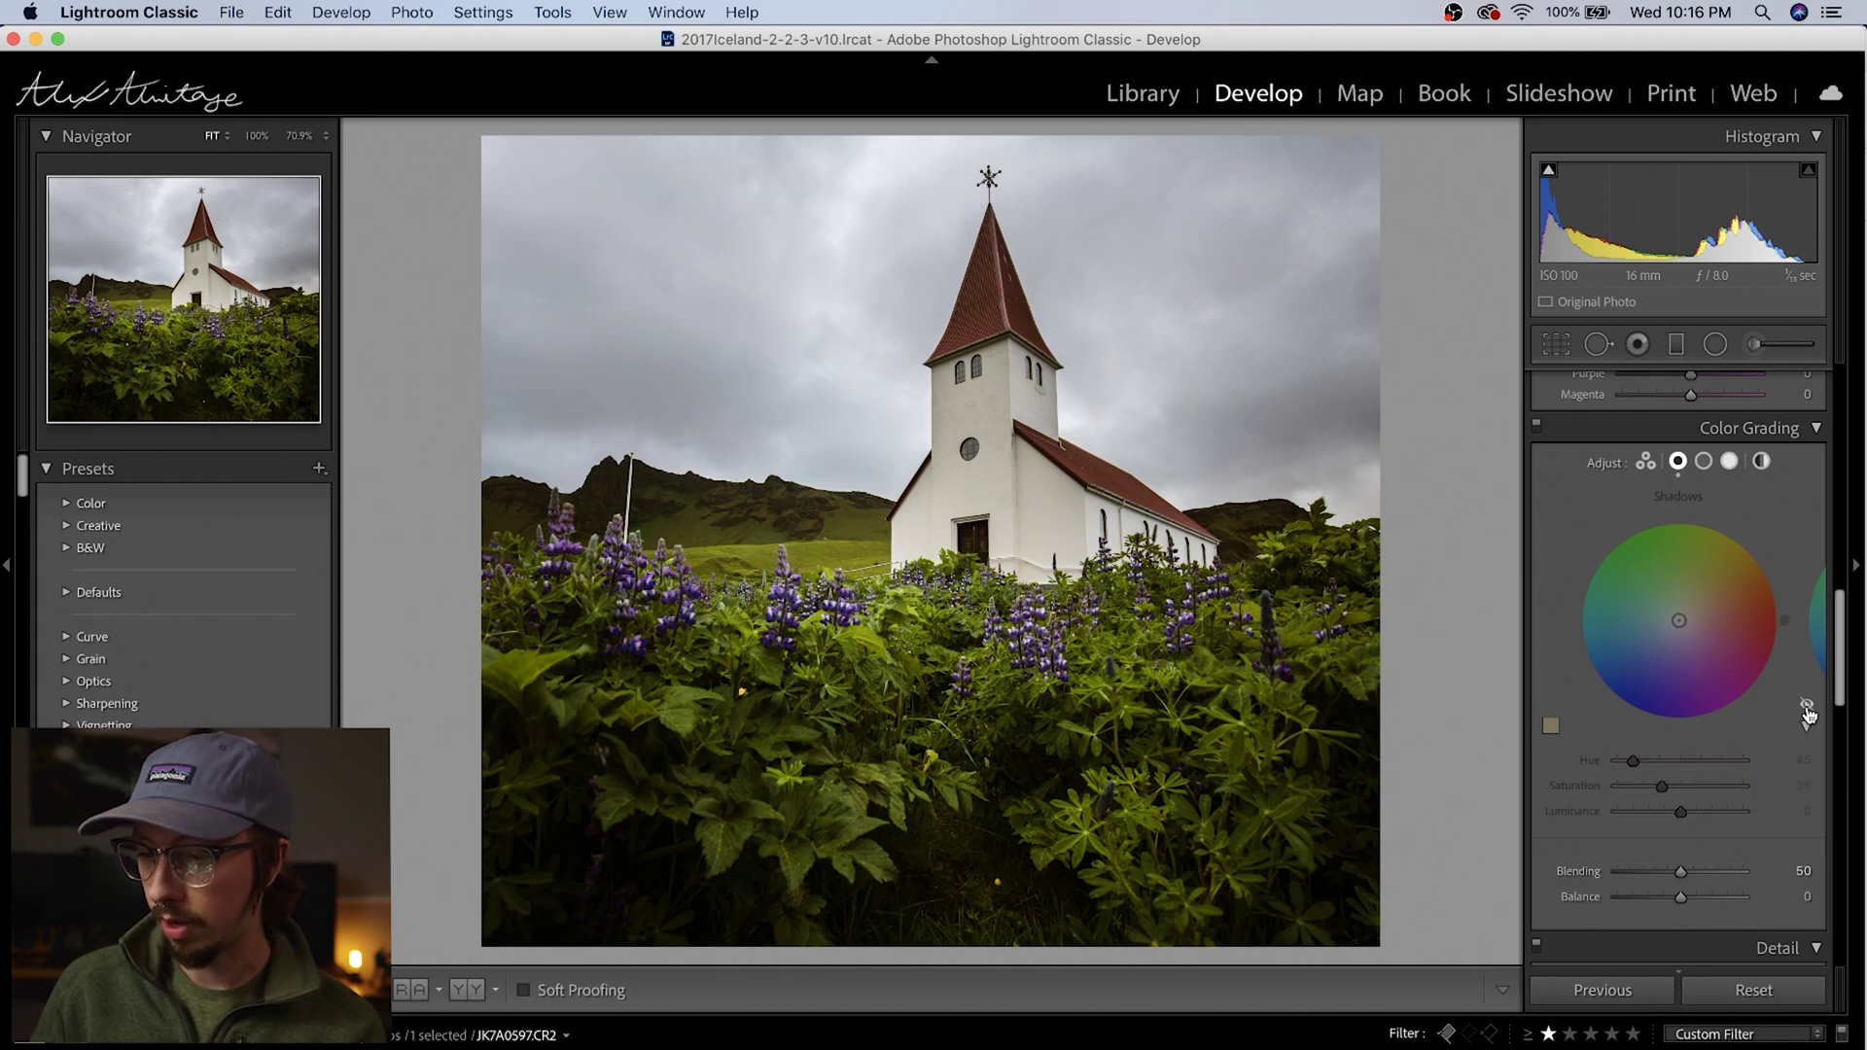
drag(1704, 595, 1616, 699)
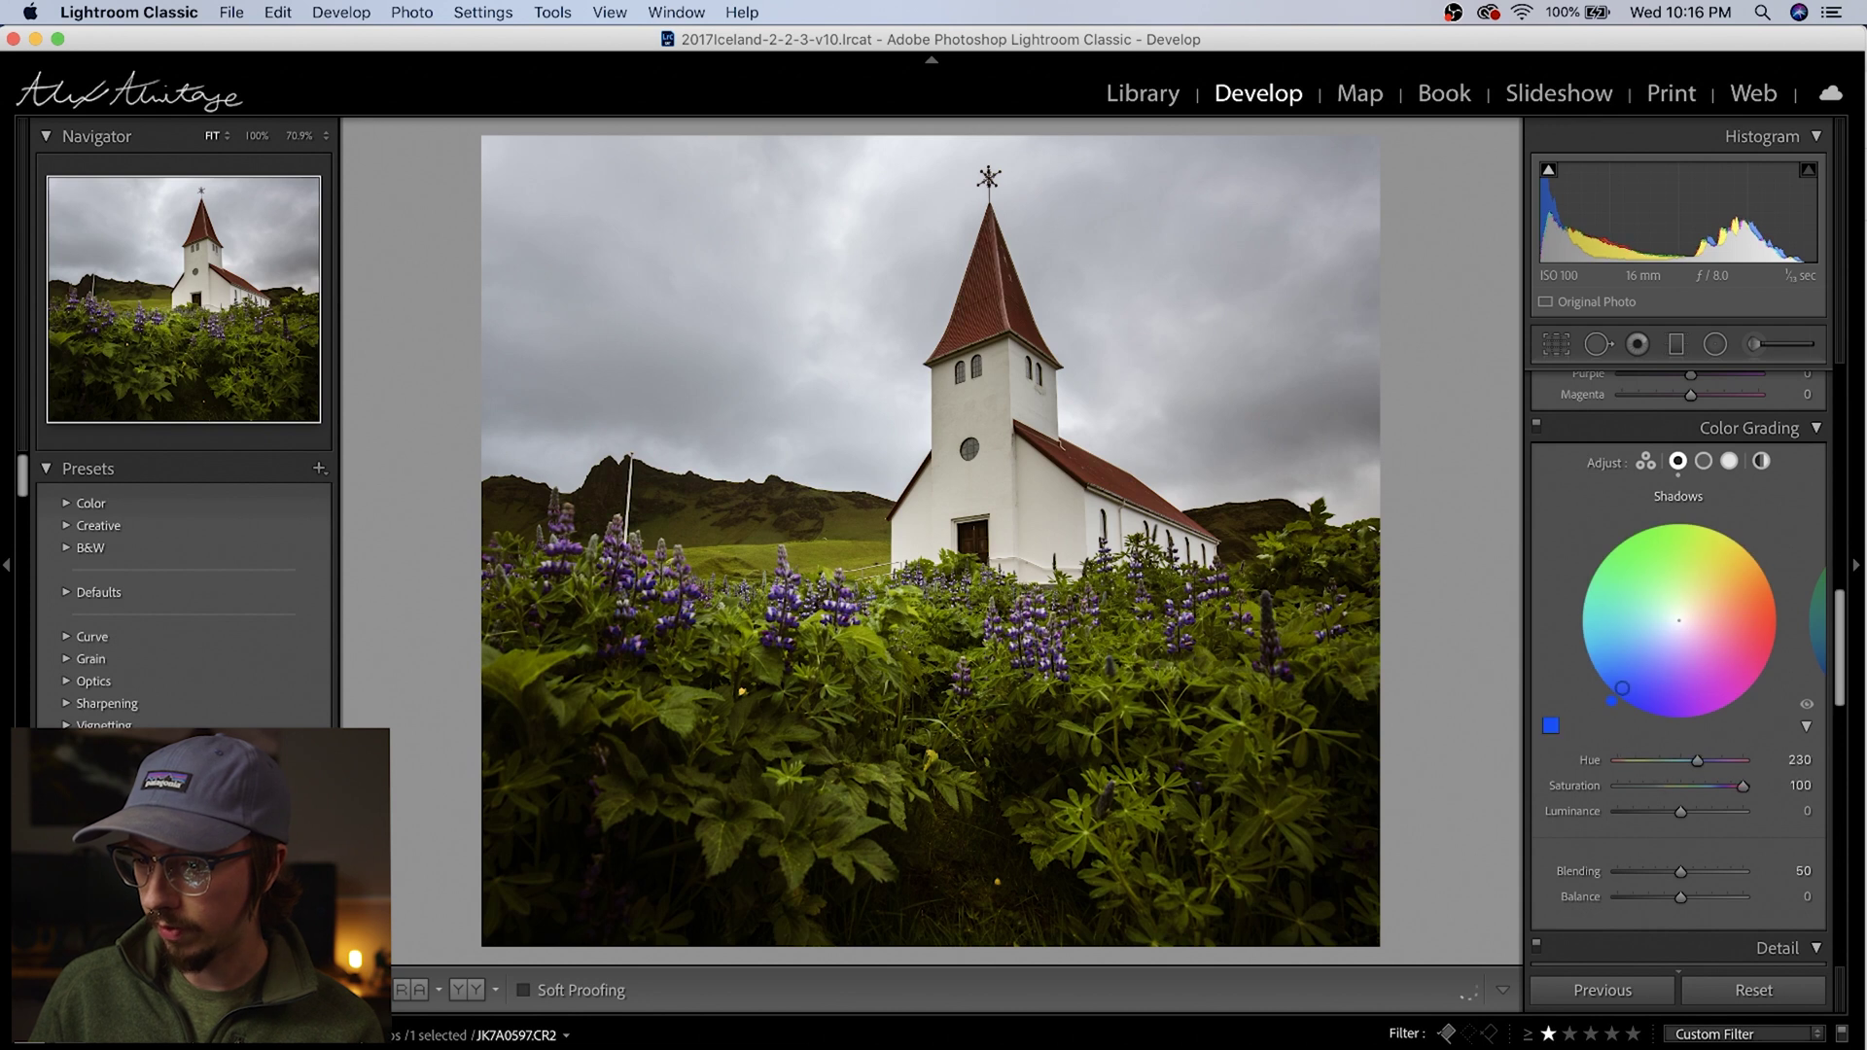
click(1805, 706)
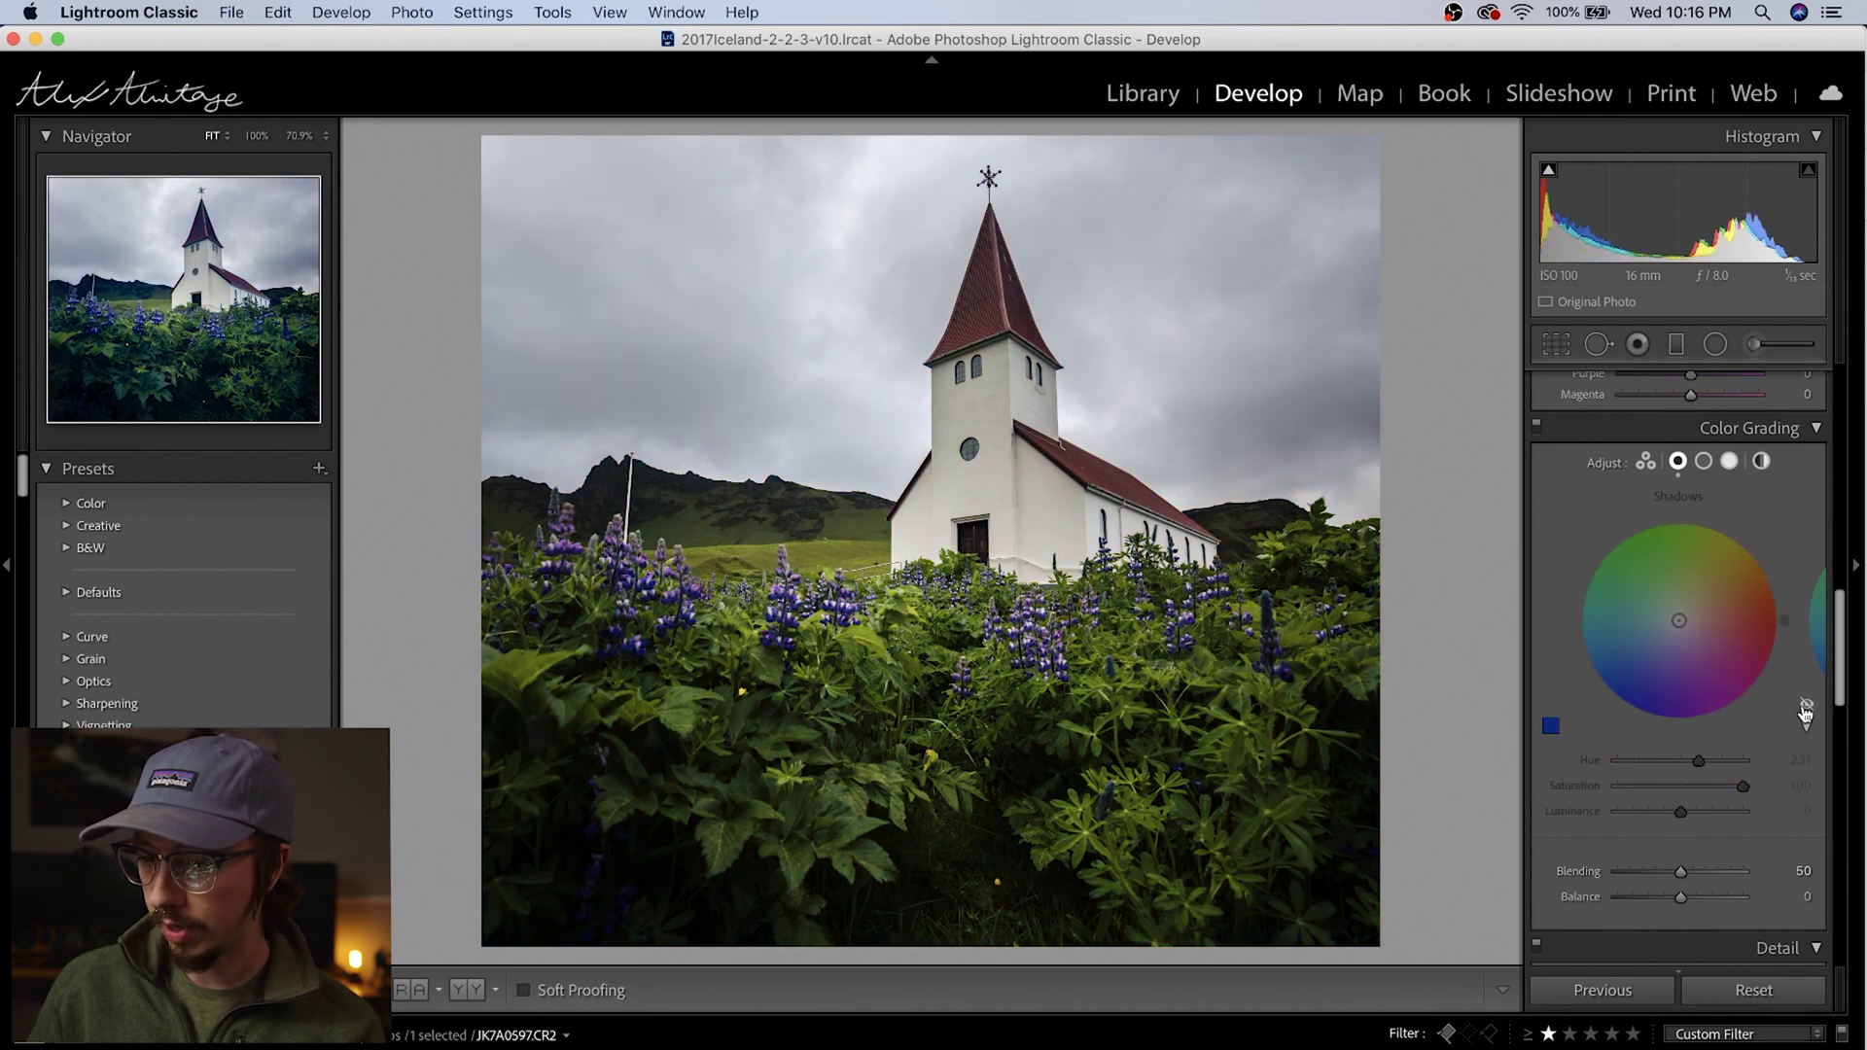
click(1805, 707)
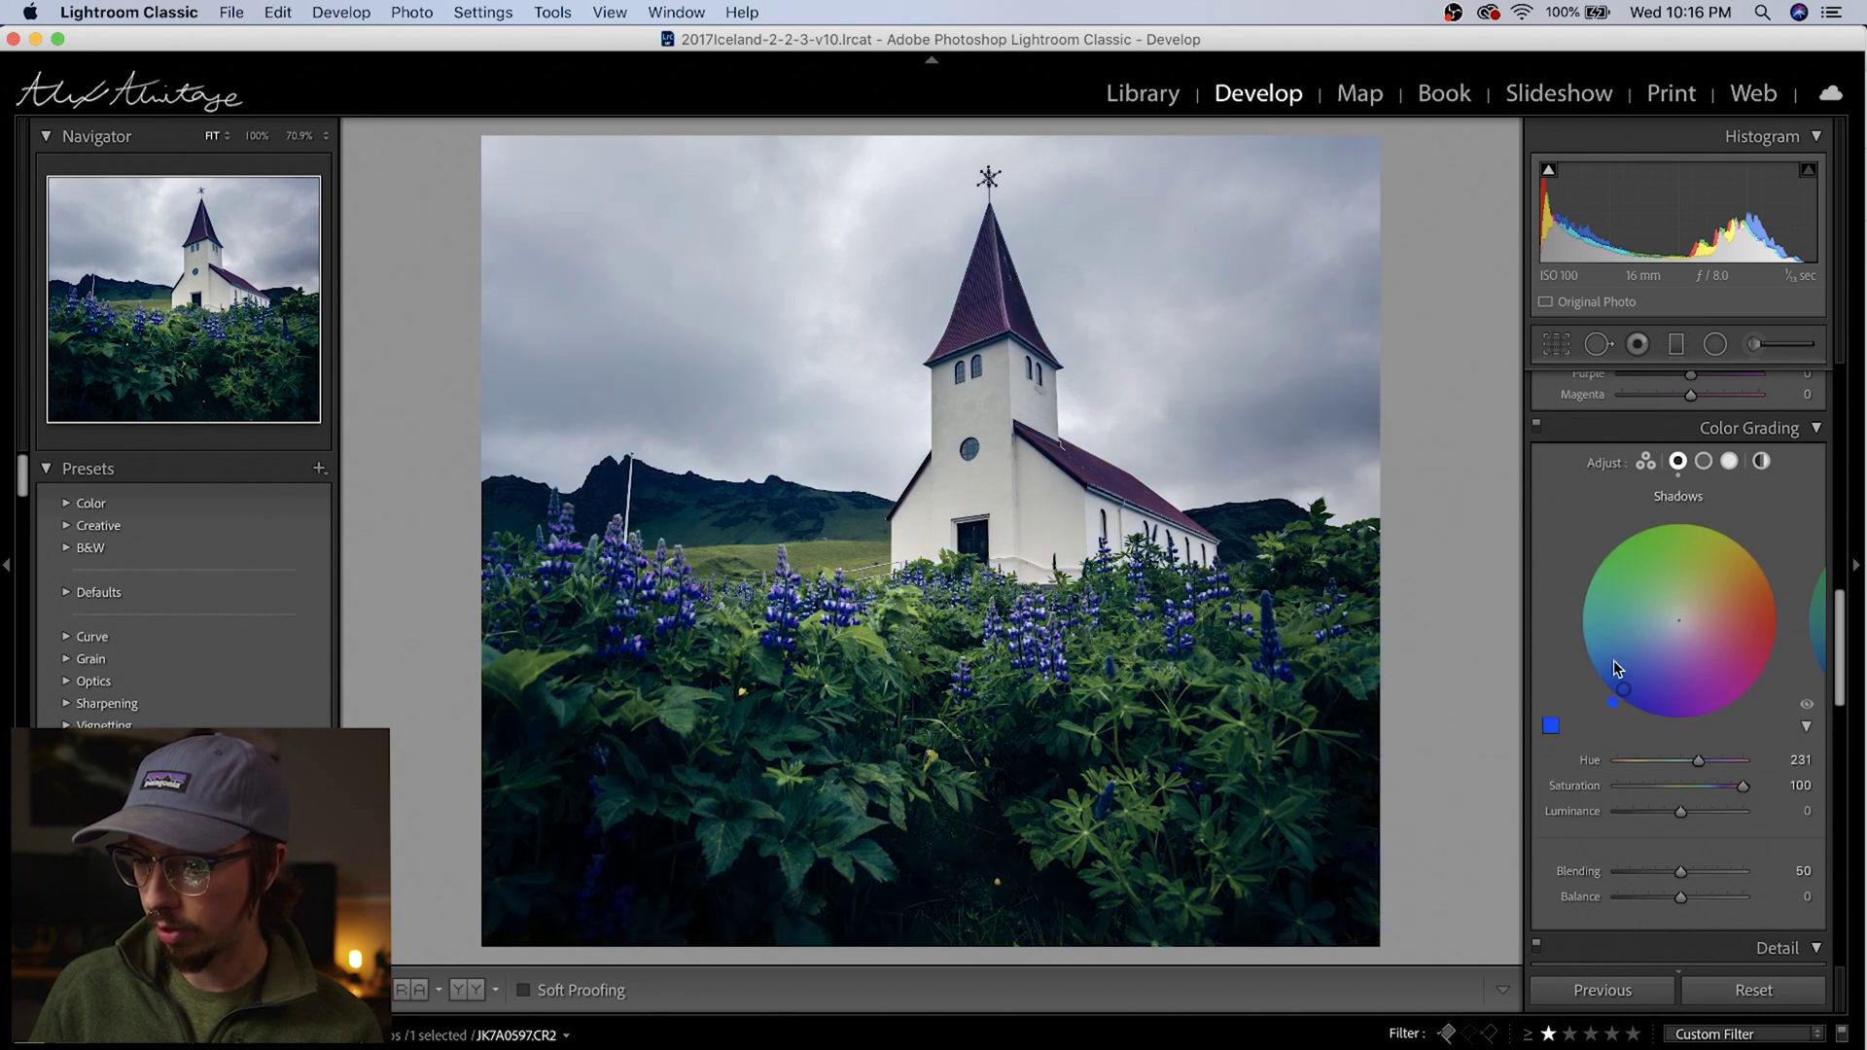
click(1537, 425)
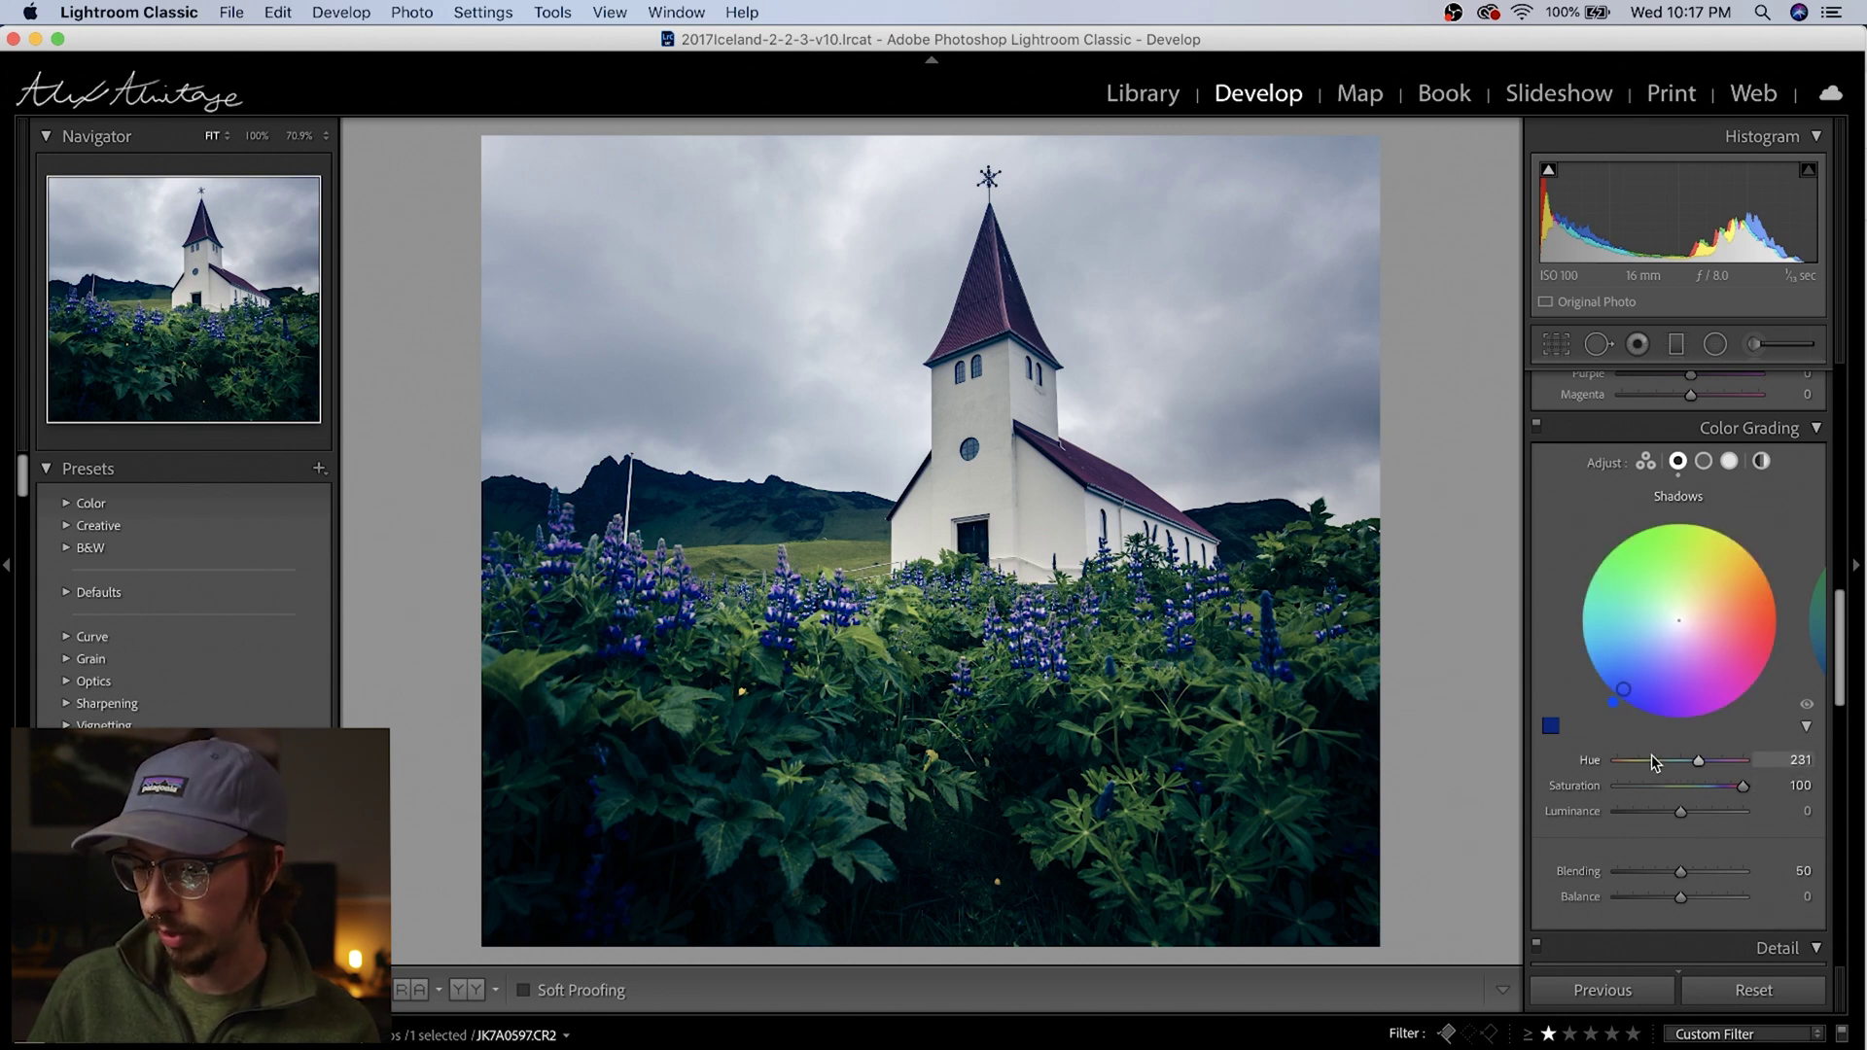
Step: Open the shadows' custom color swatches, then try a shadows luminance of +74 and reset it to 0
click(1552, 727)
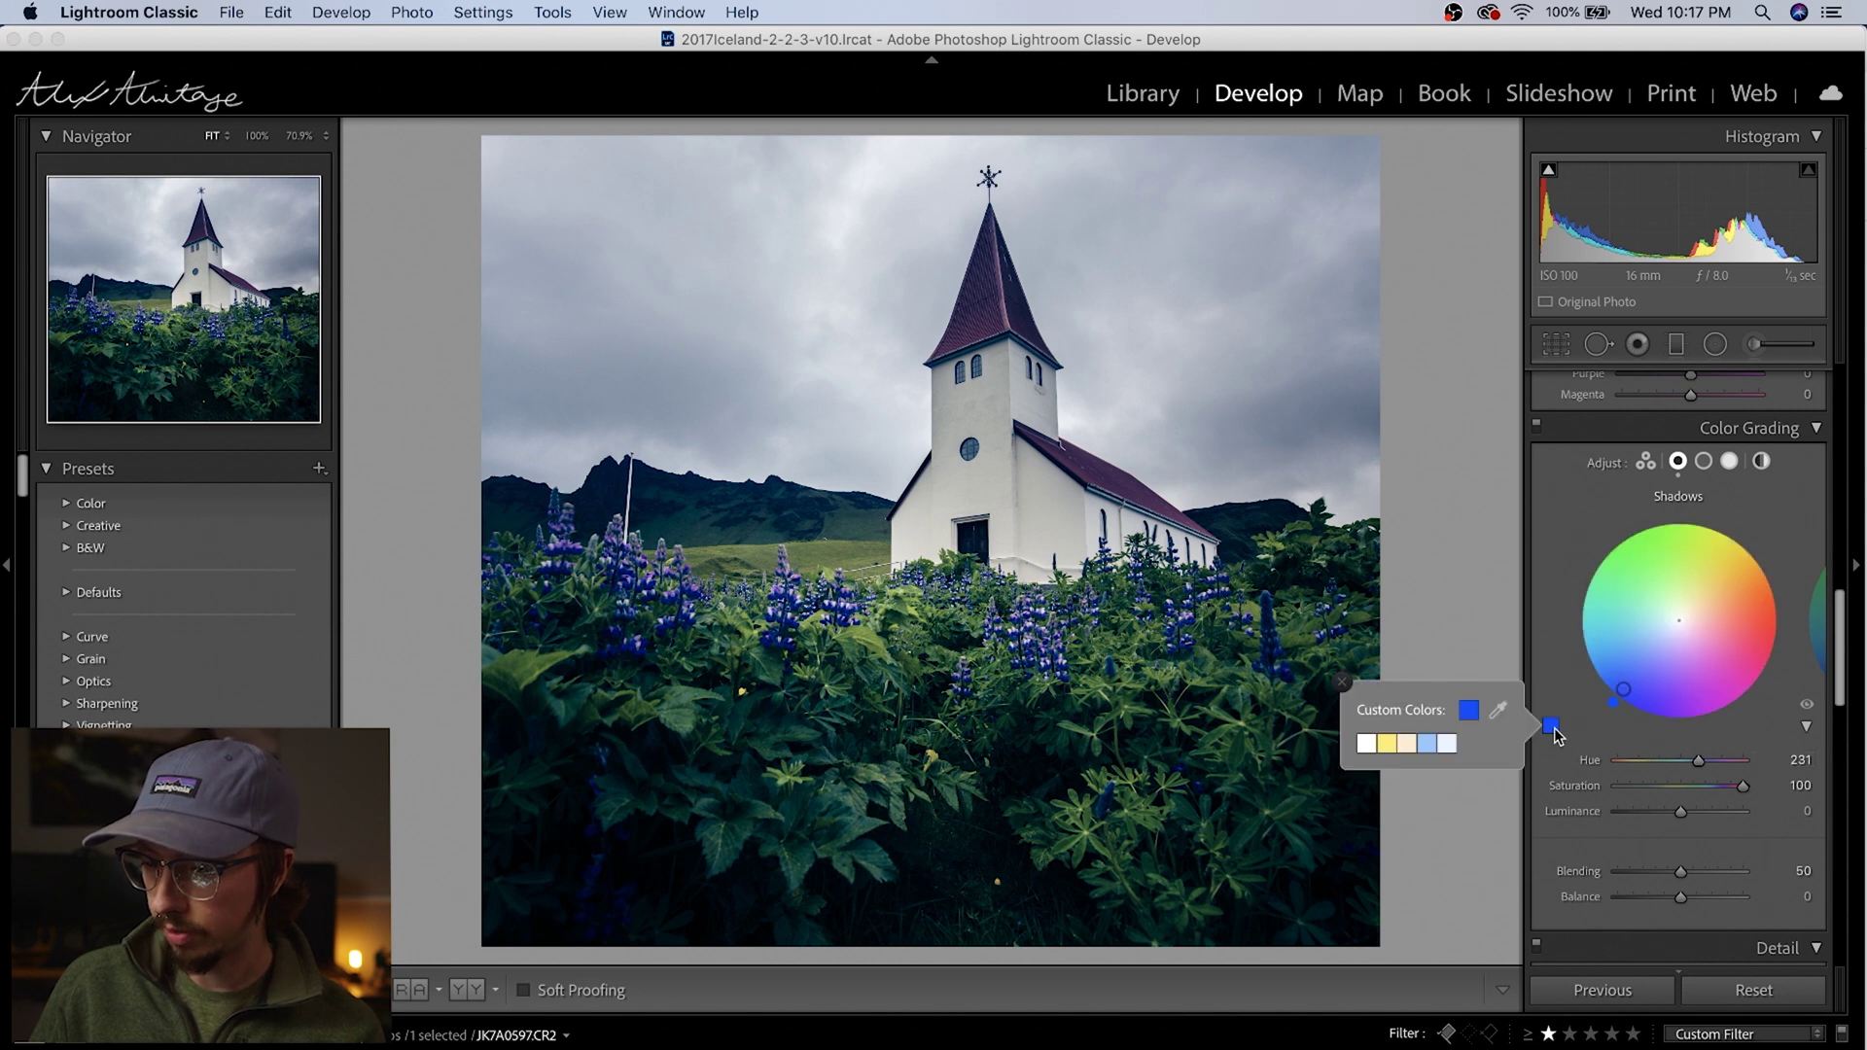
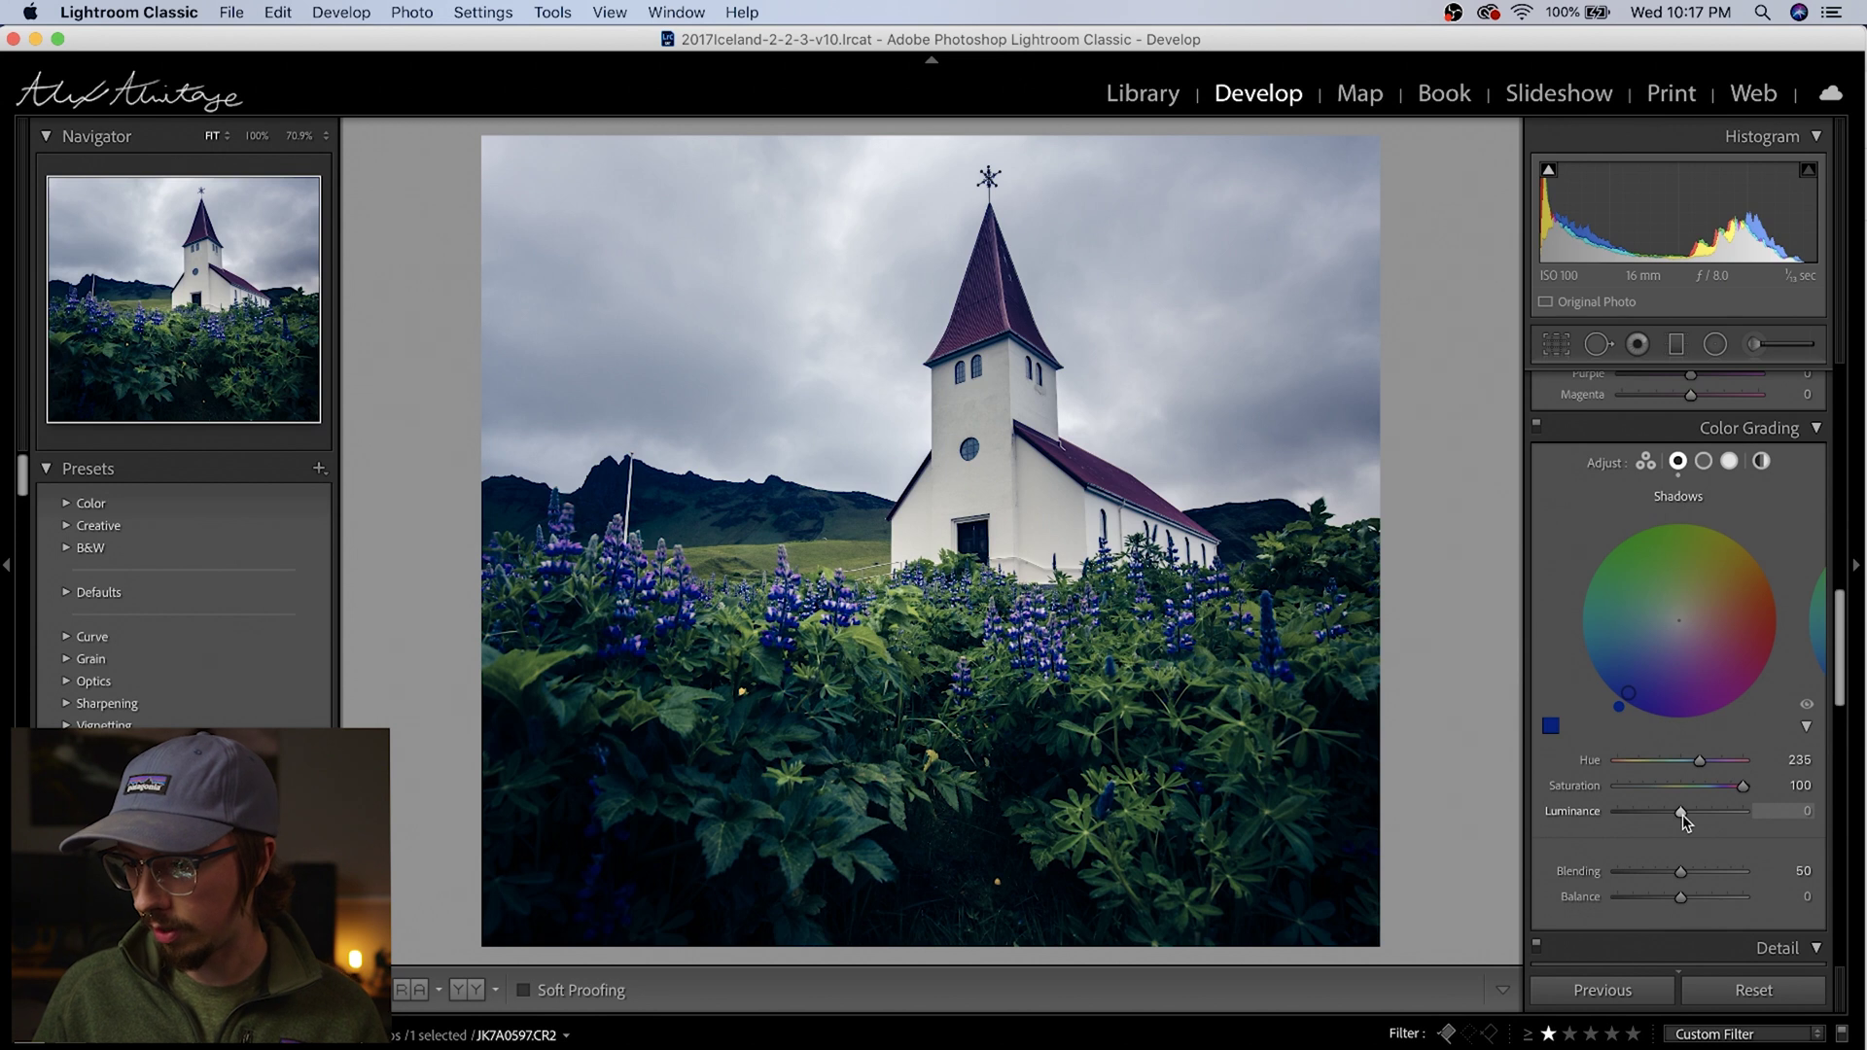
drag(1684, 820, 1727, 822)
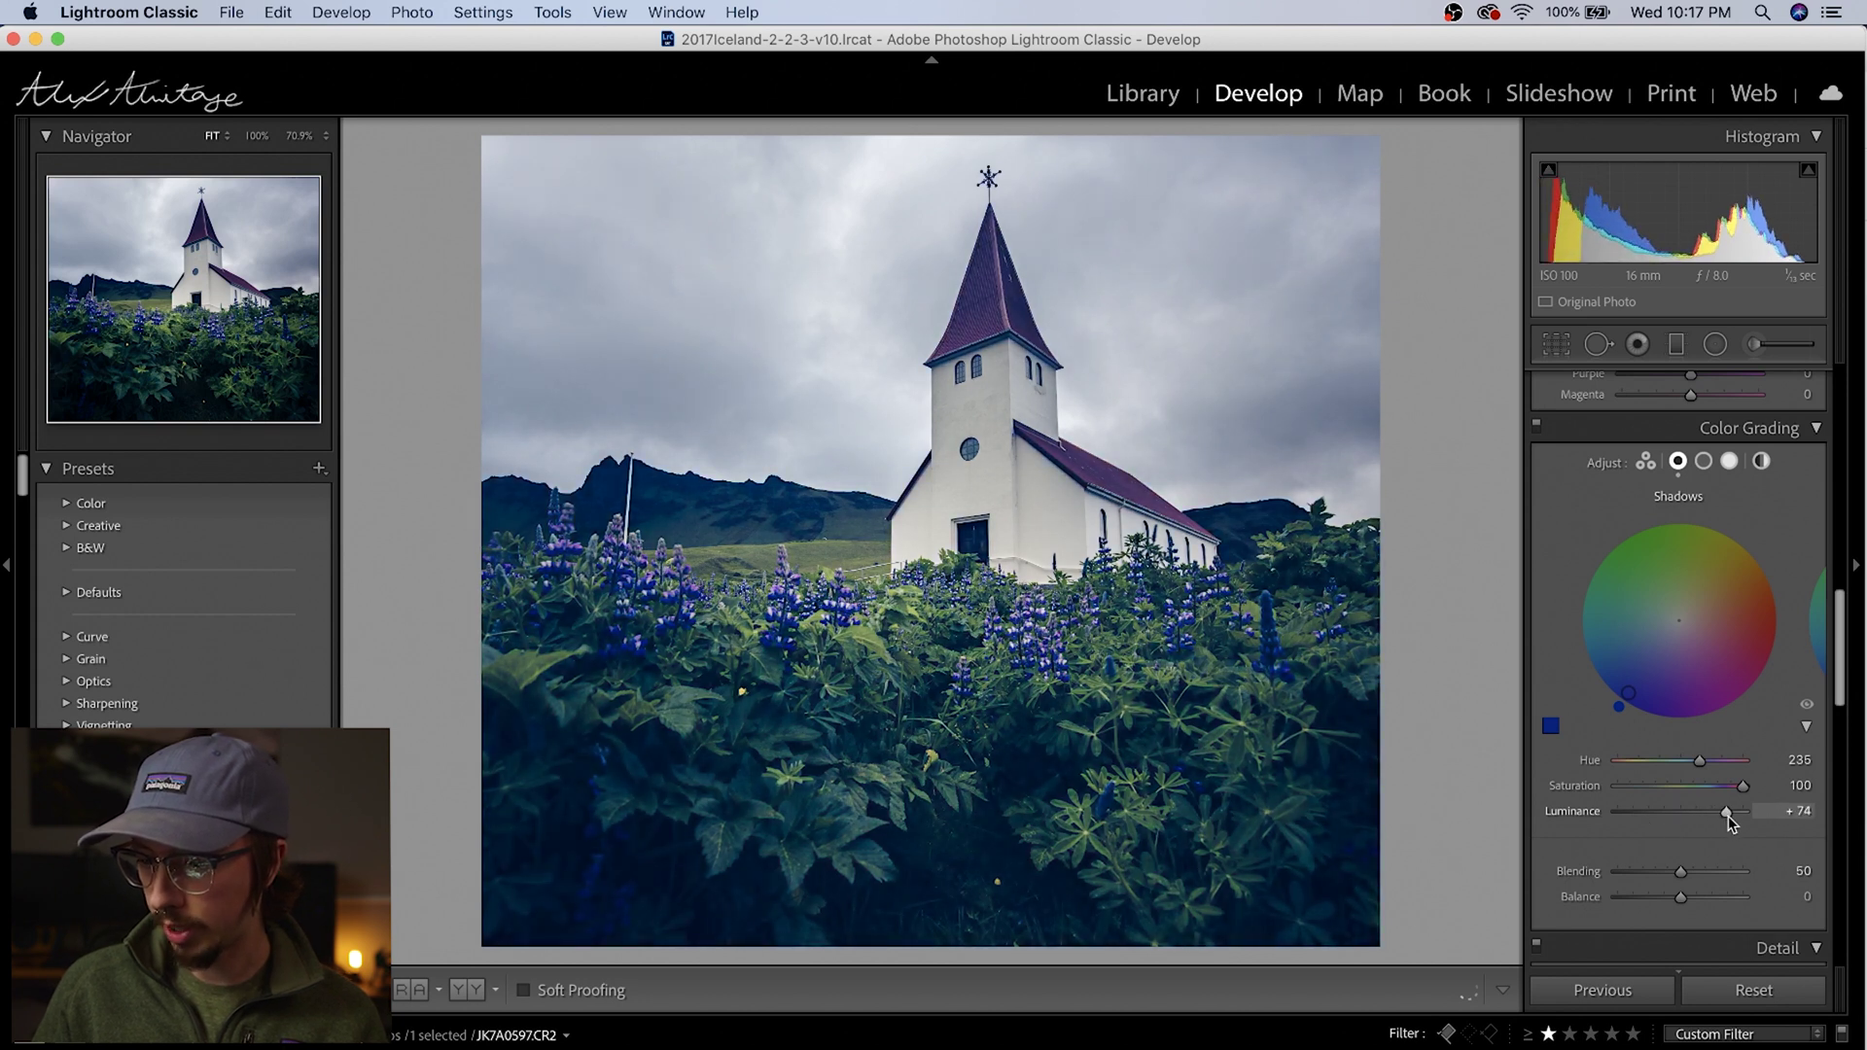
double_click(1710, 820)
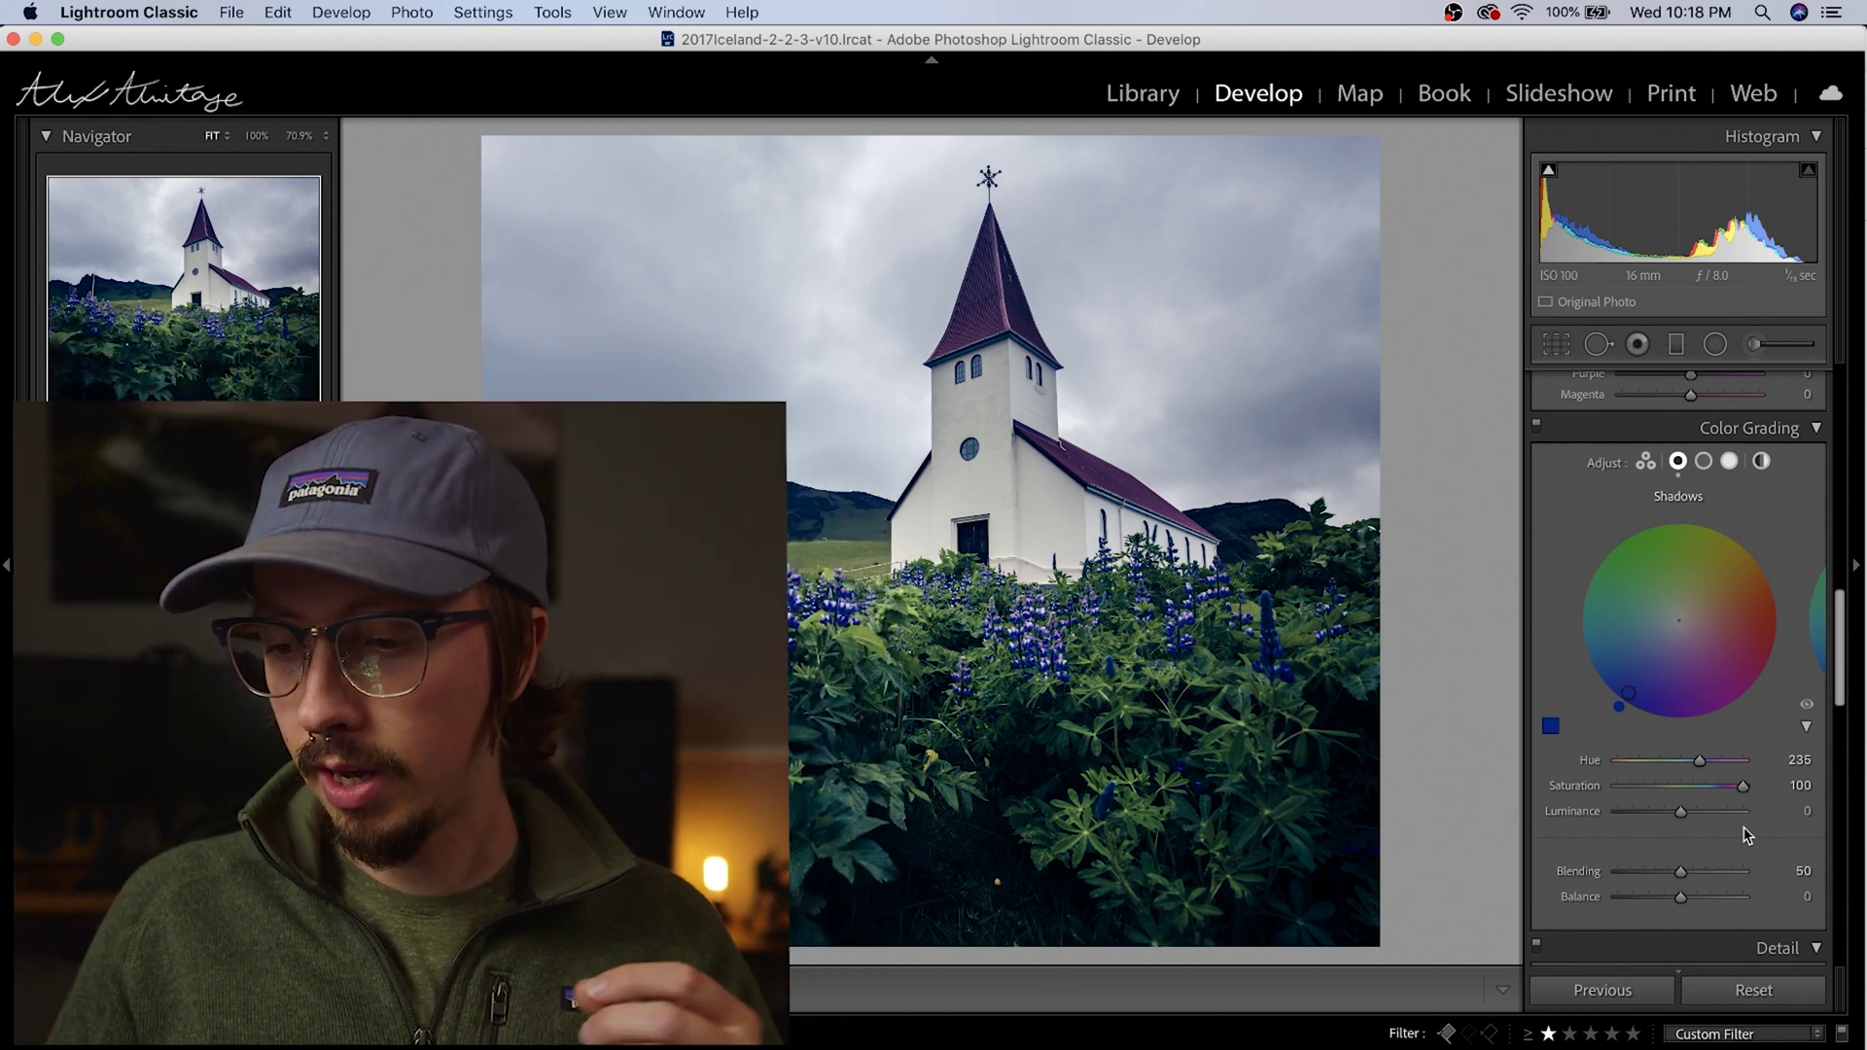
Step: Try tinting the midtones green at about hue 122, saturation 47, and the highlights red
click(1704, 461)
drag(1680, 625, 1646, 566)
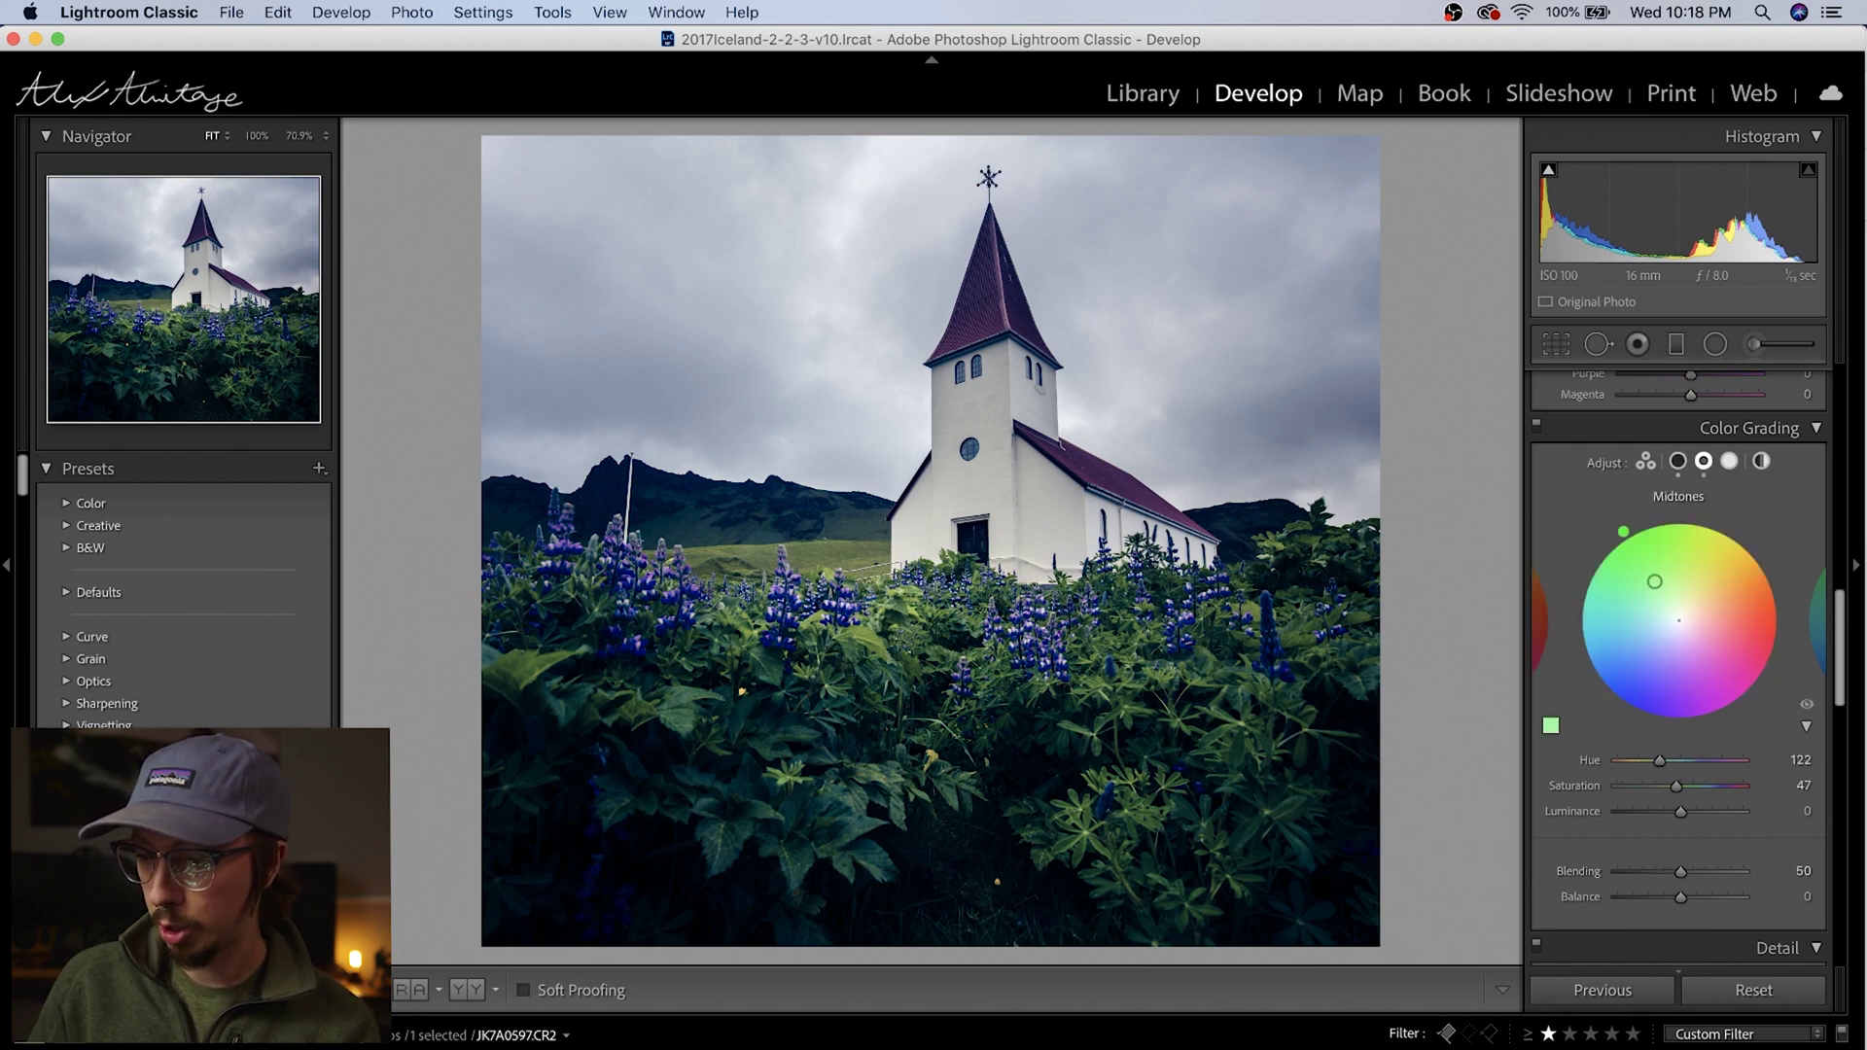
click(1729, 462)
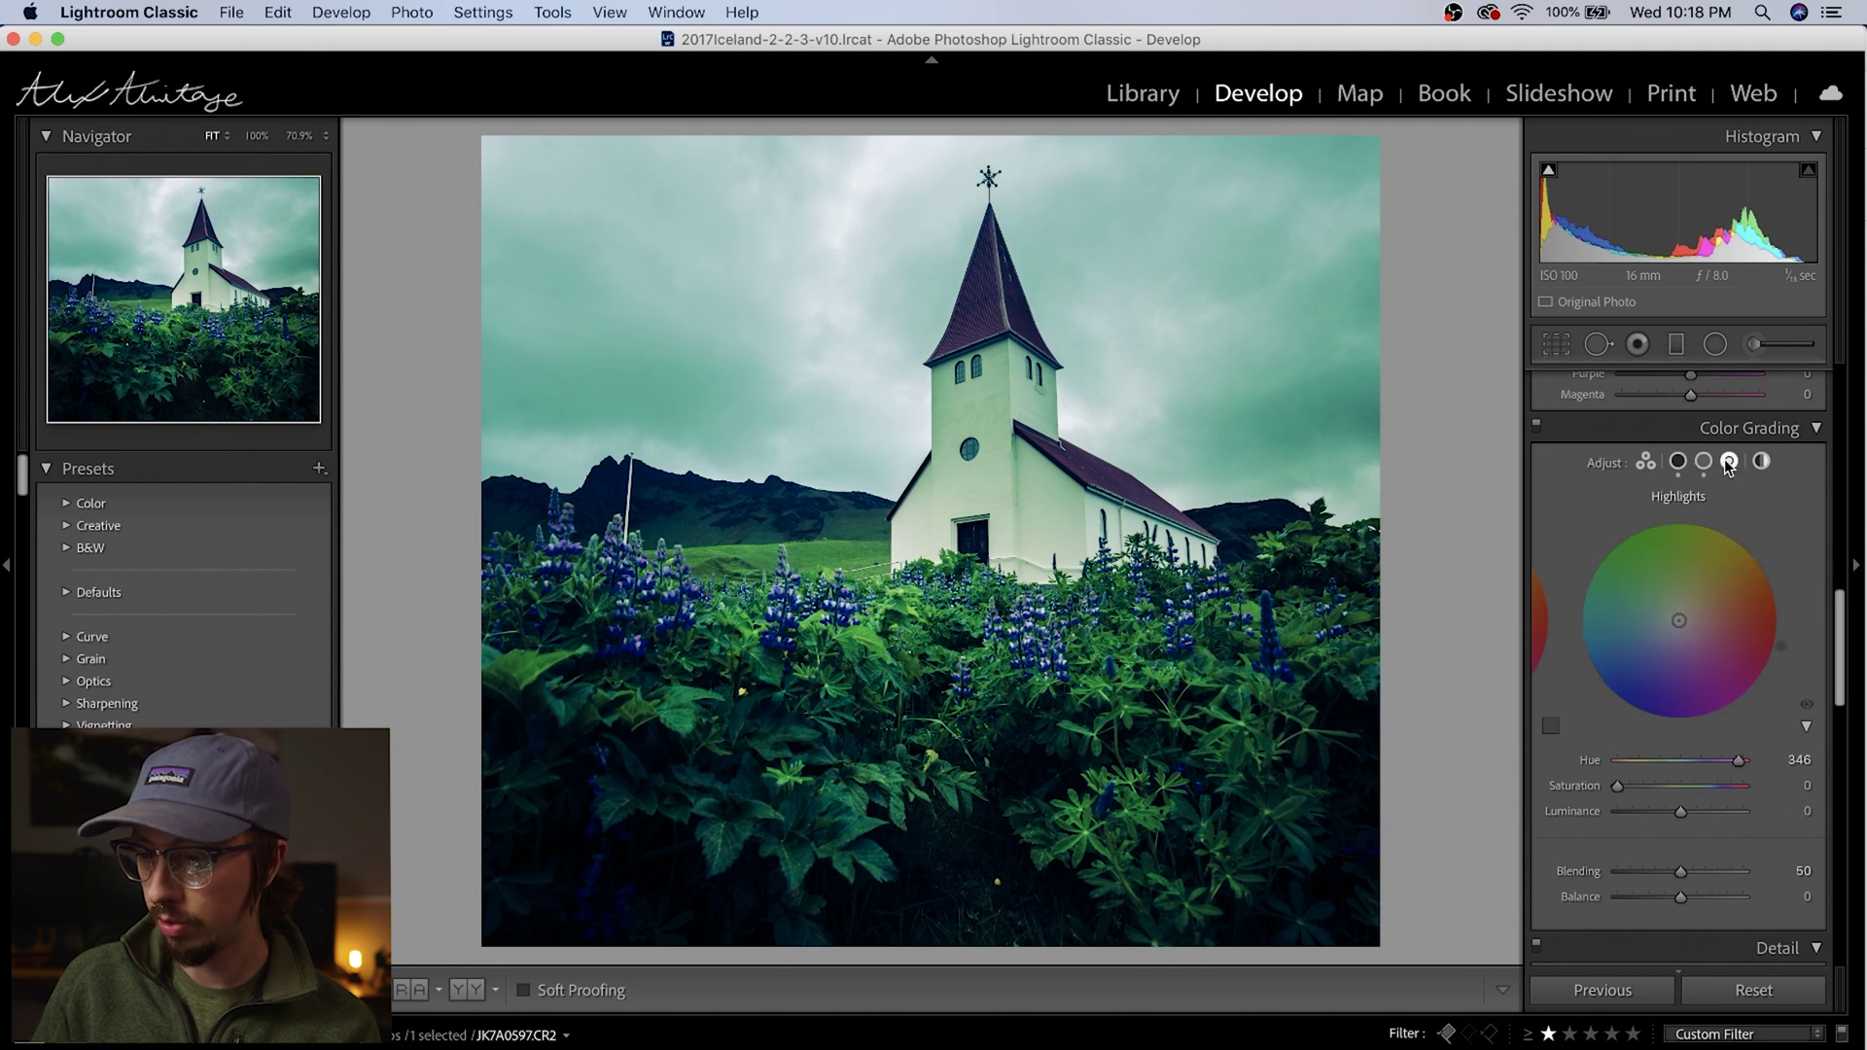
drag(1680, 622, 1735, 625)
Step: Return to the Shadows wheel, try a higher Blending value and reset it to 50
click(1682, 464)
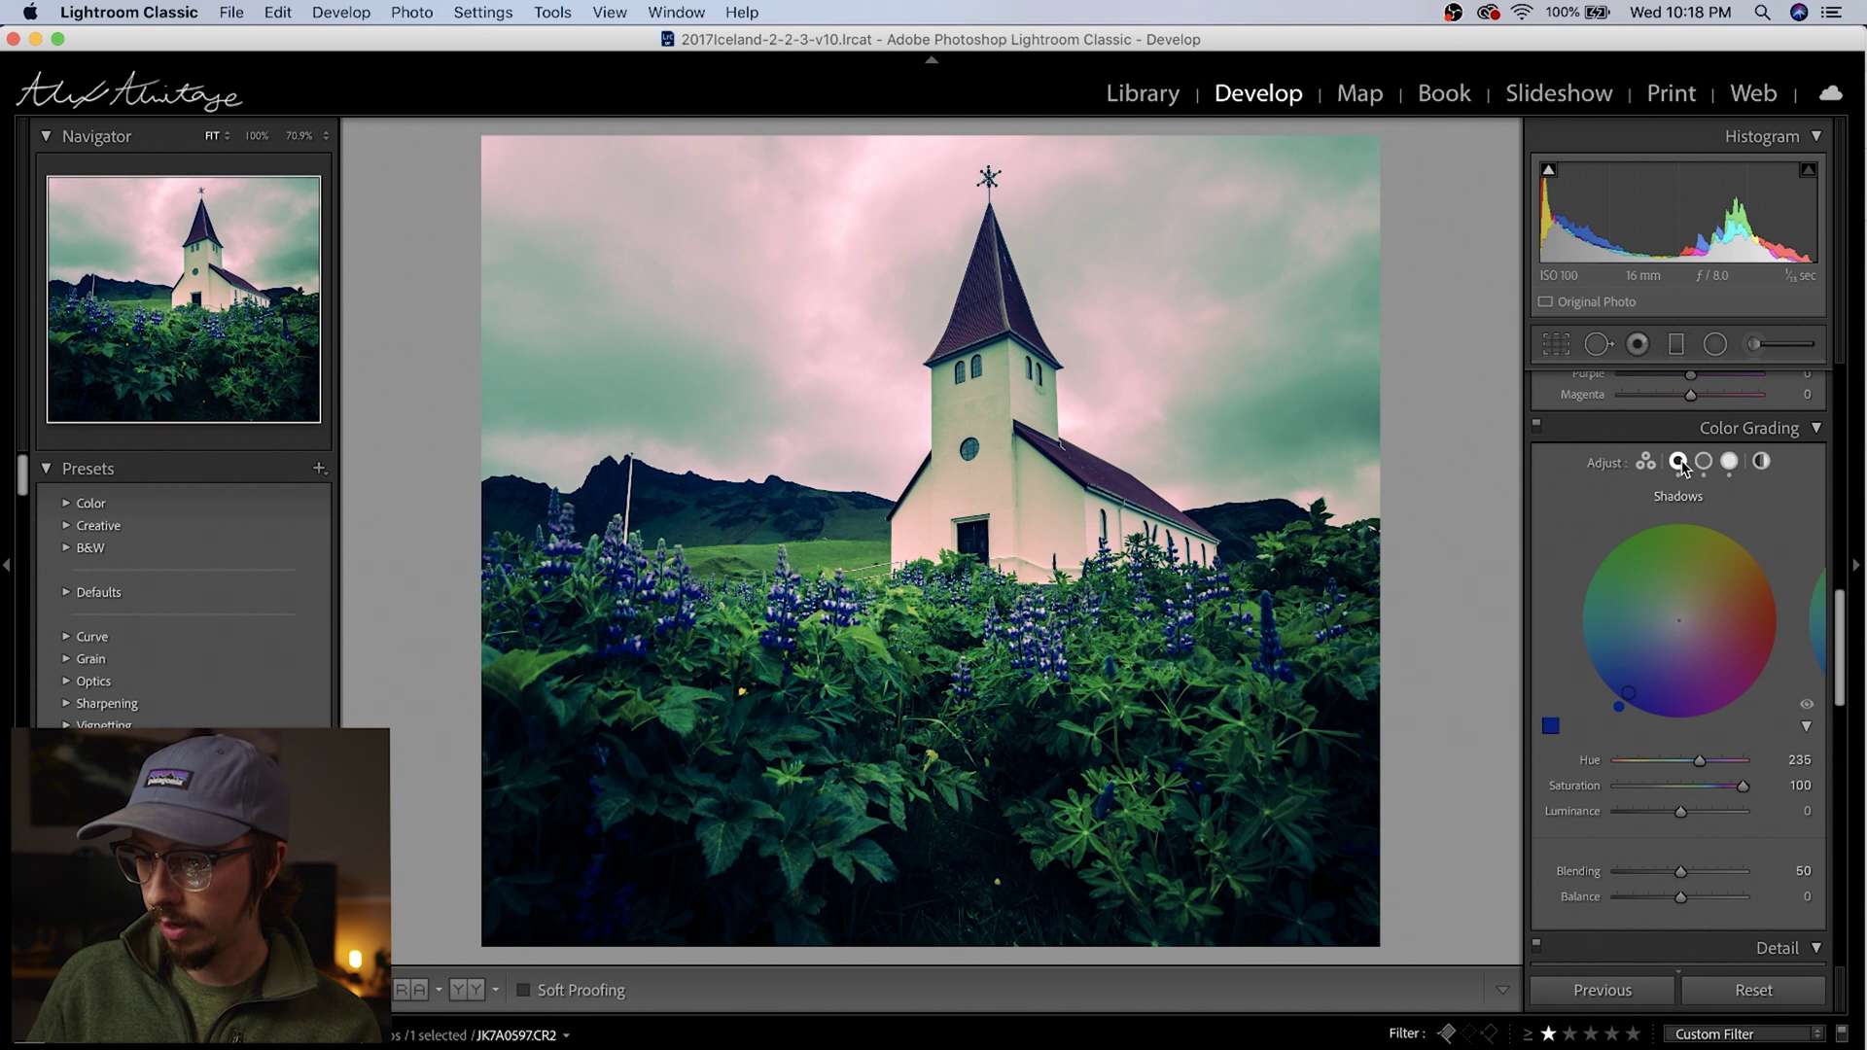
mouse_move(1683, 880)
mouse_down()
mouse_move(1656, 881)
mouse_move(1709, 881)
mouse_up()
double_click(1707, 875)
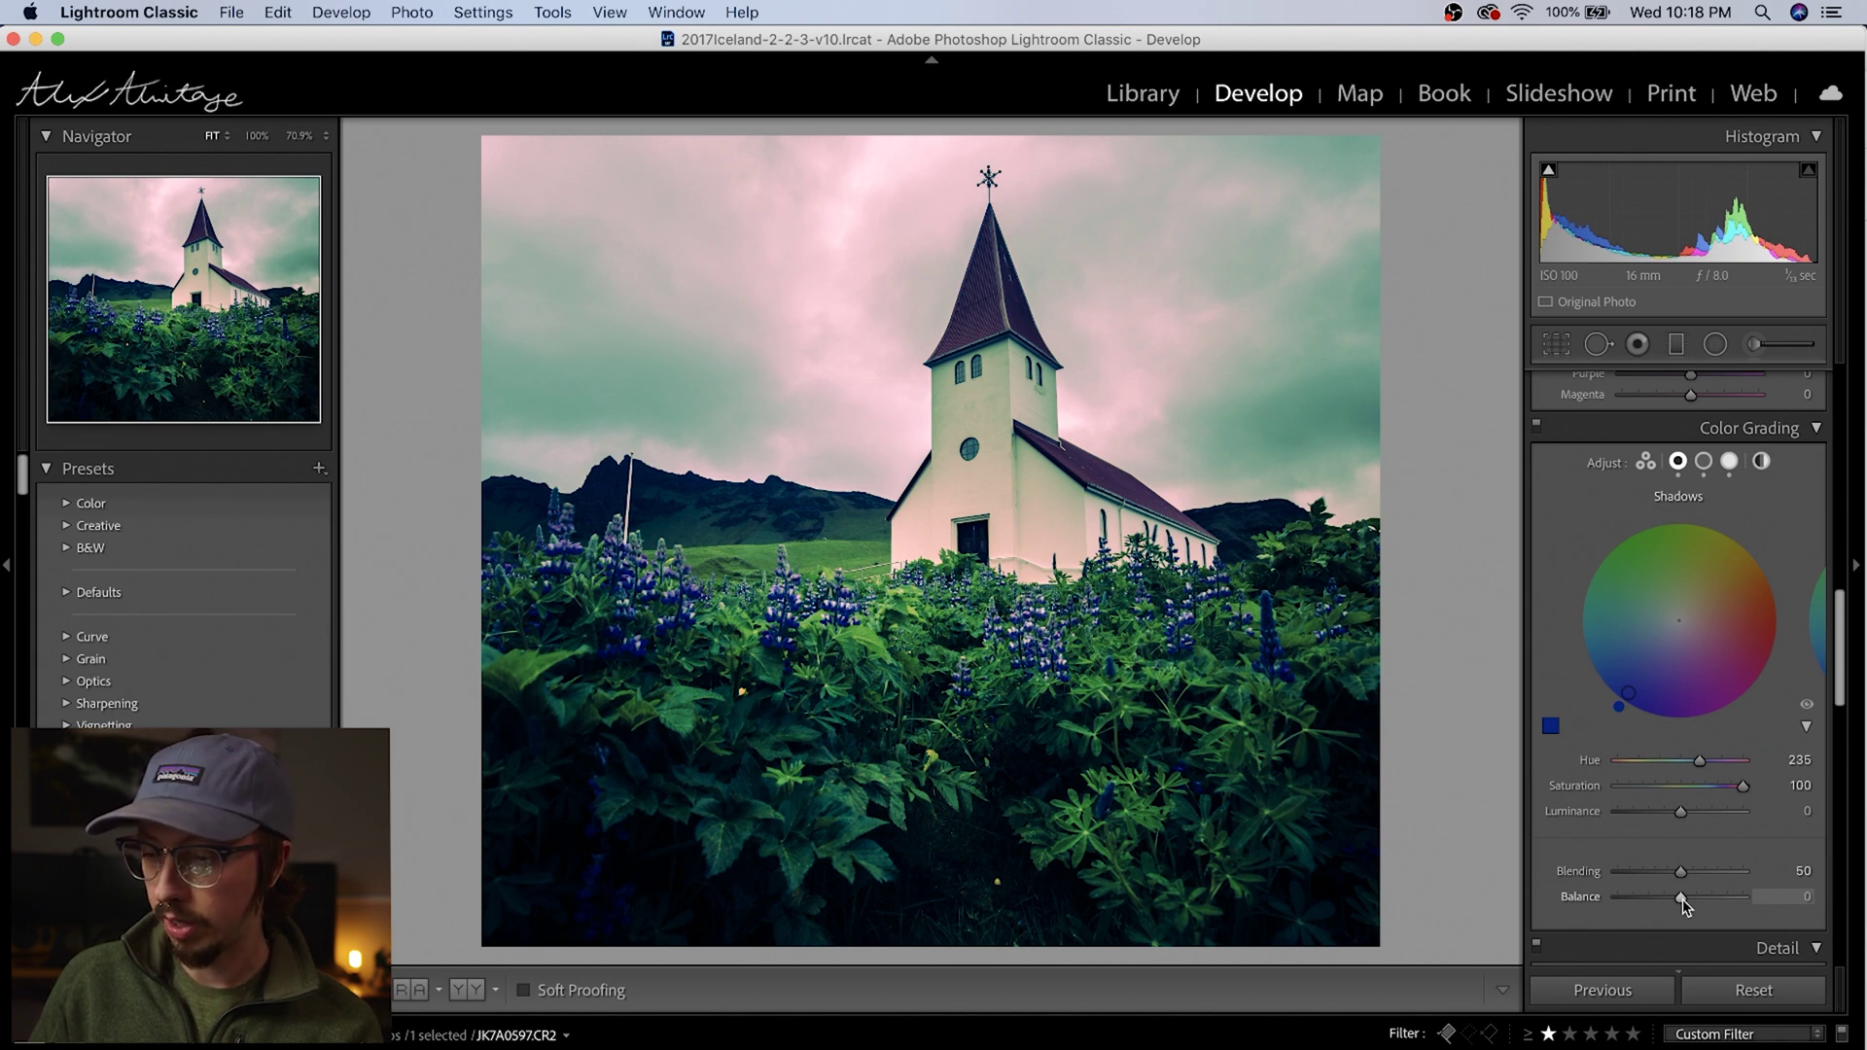
Step: Try Balance at +100 and -100 and reset it to 0, then lower Blending to 0 and raise it back to mid-range
drag(1686, 904, 1786, 916)
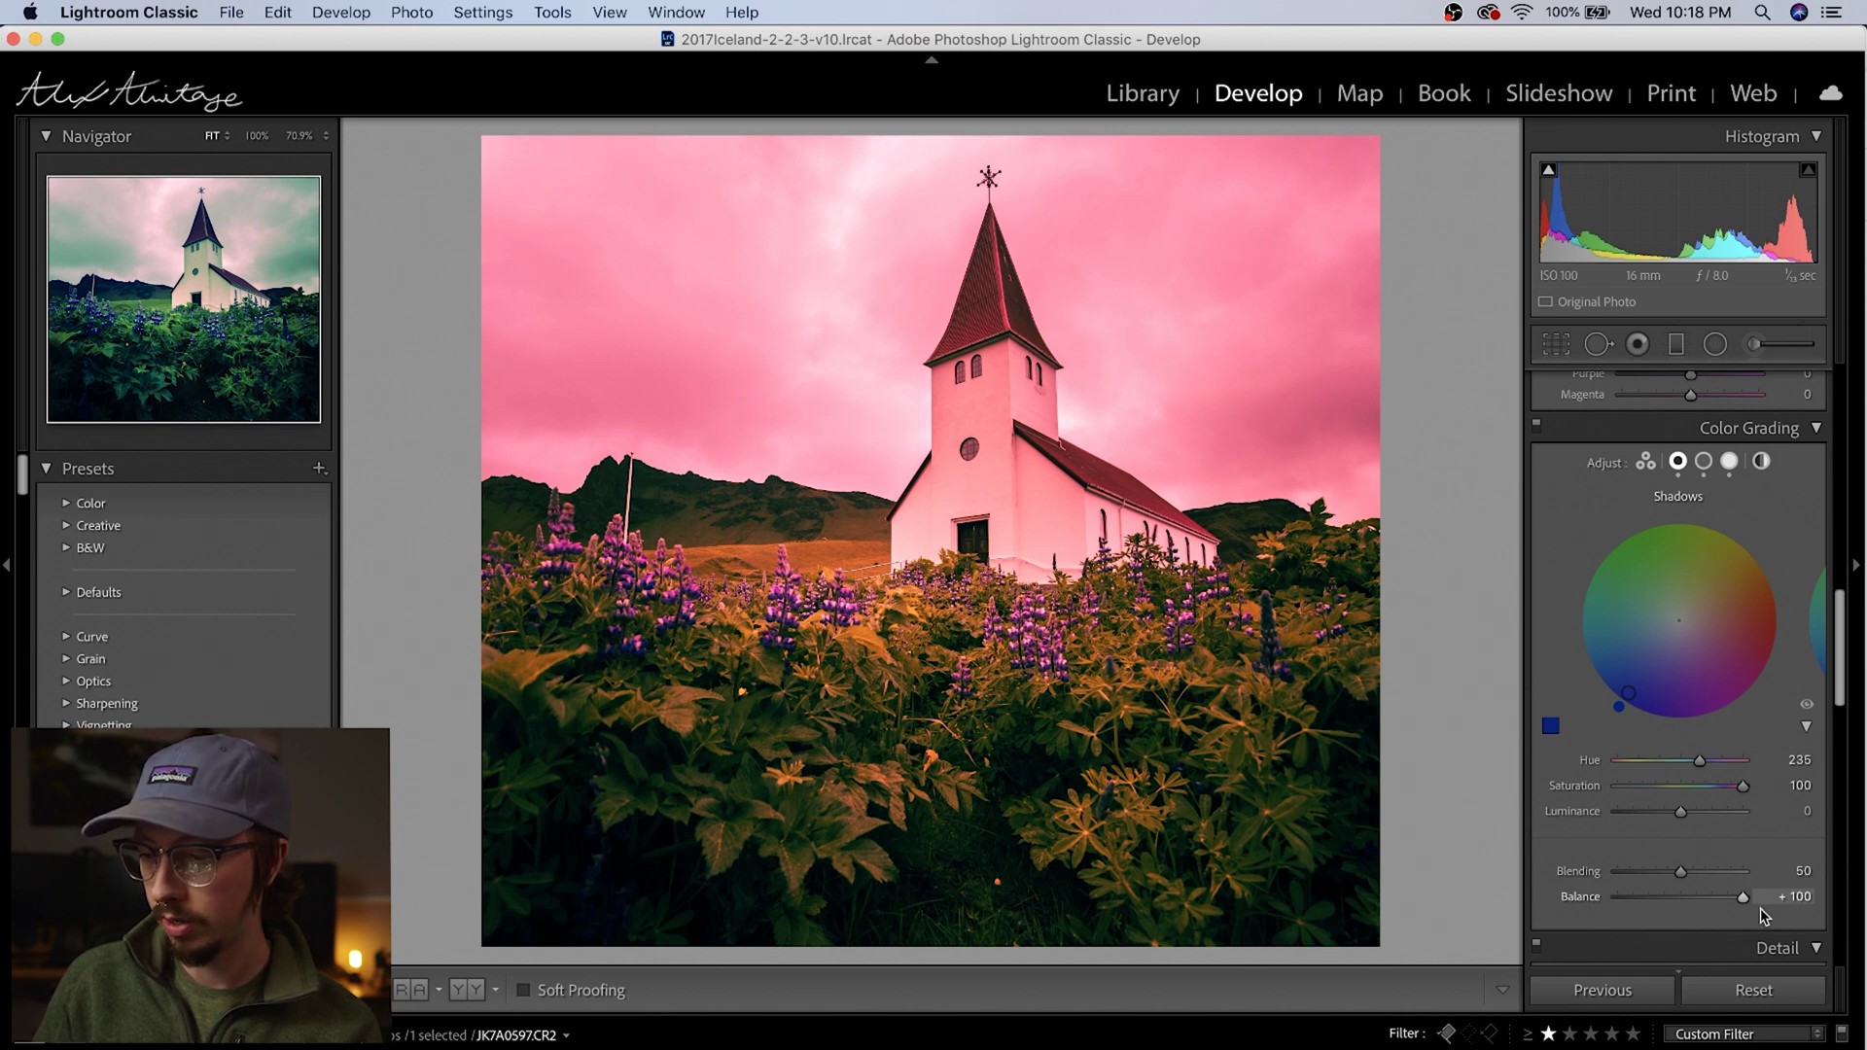
drag(1786, 916, 1575, 914)
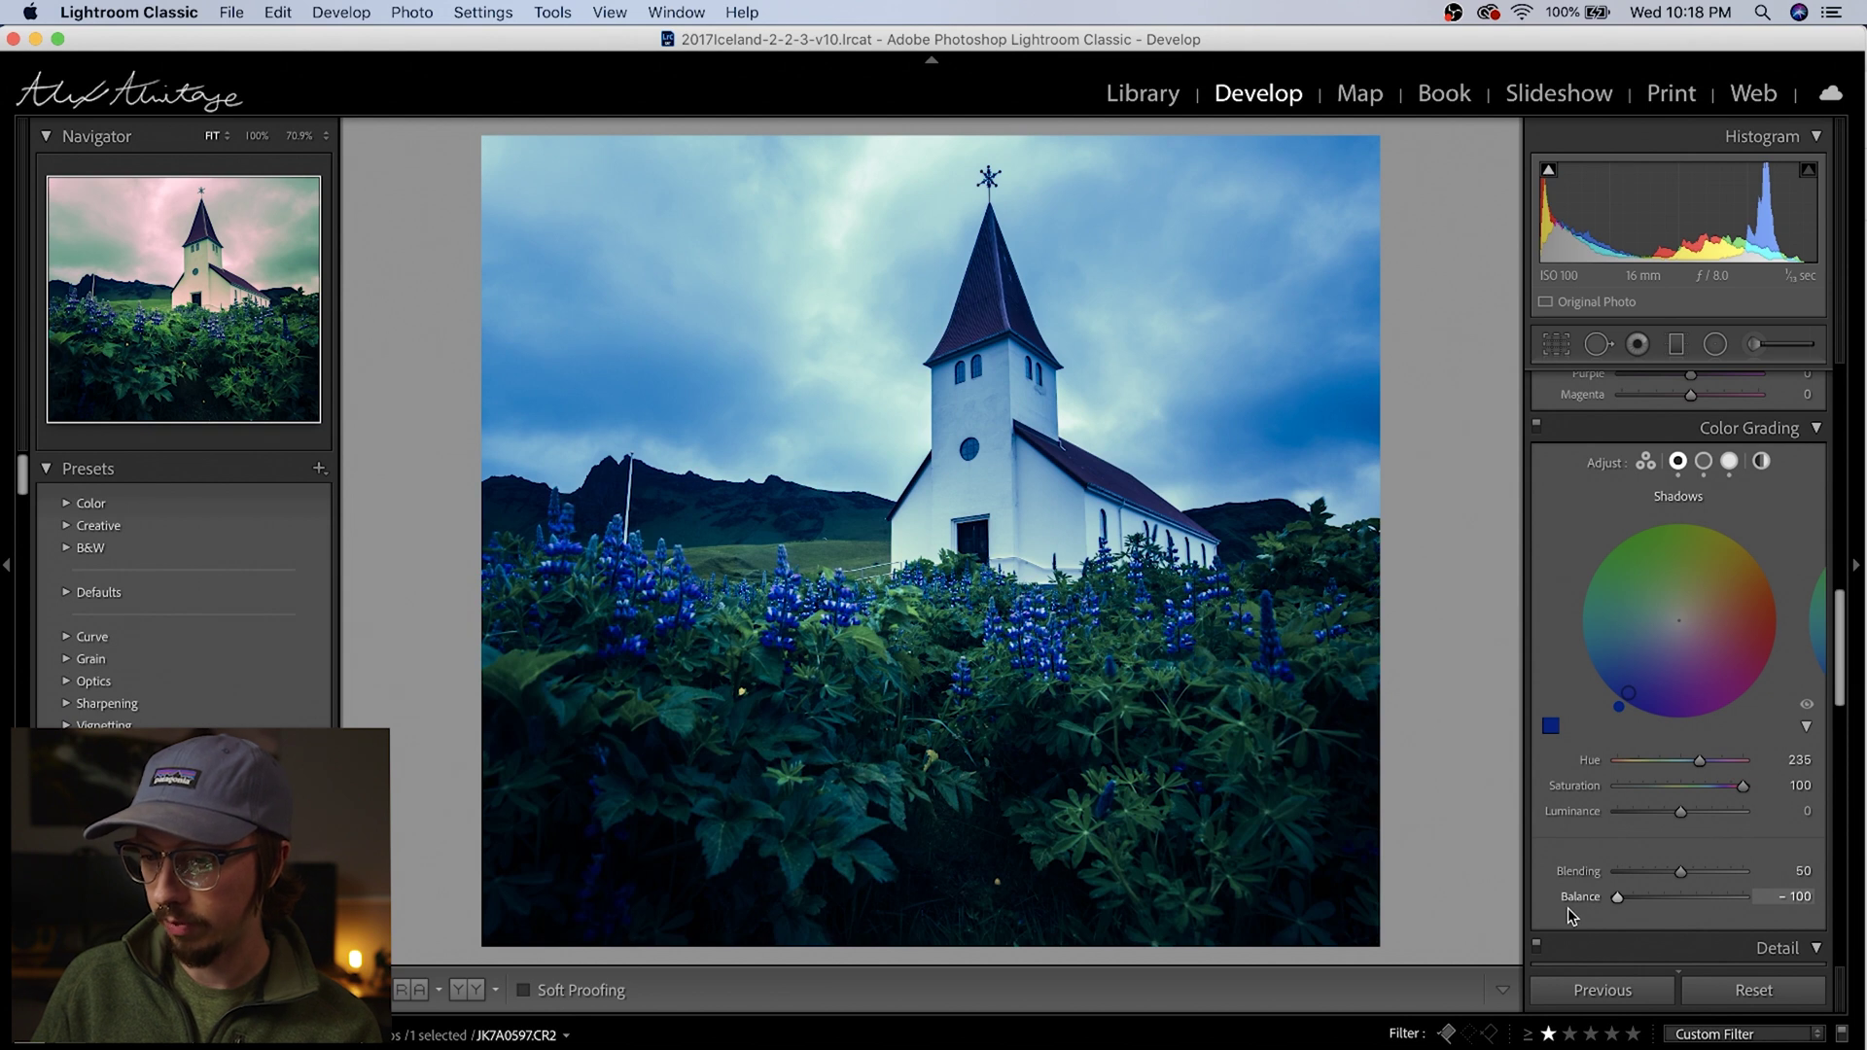
double_click(1617, 896)
drag(1684, 874, 1595, 876)
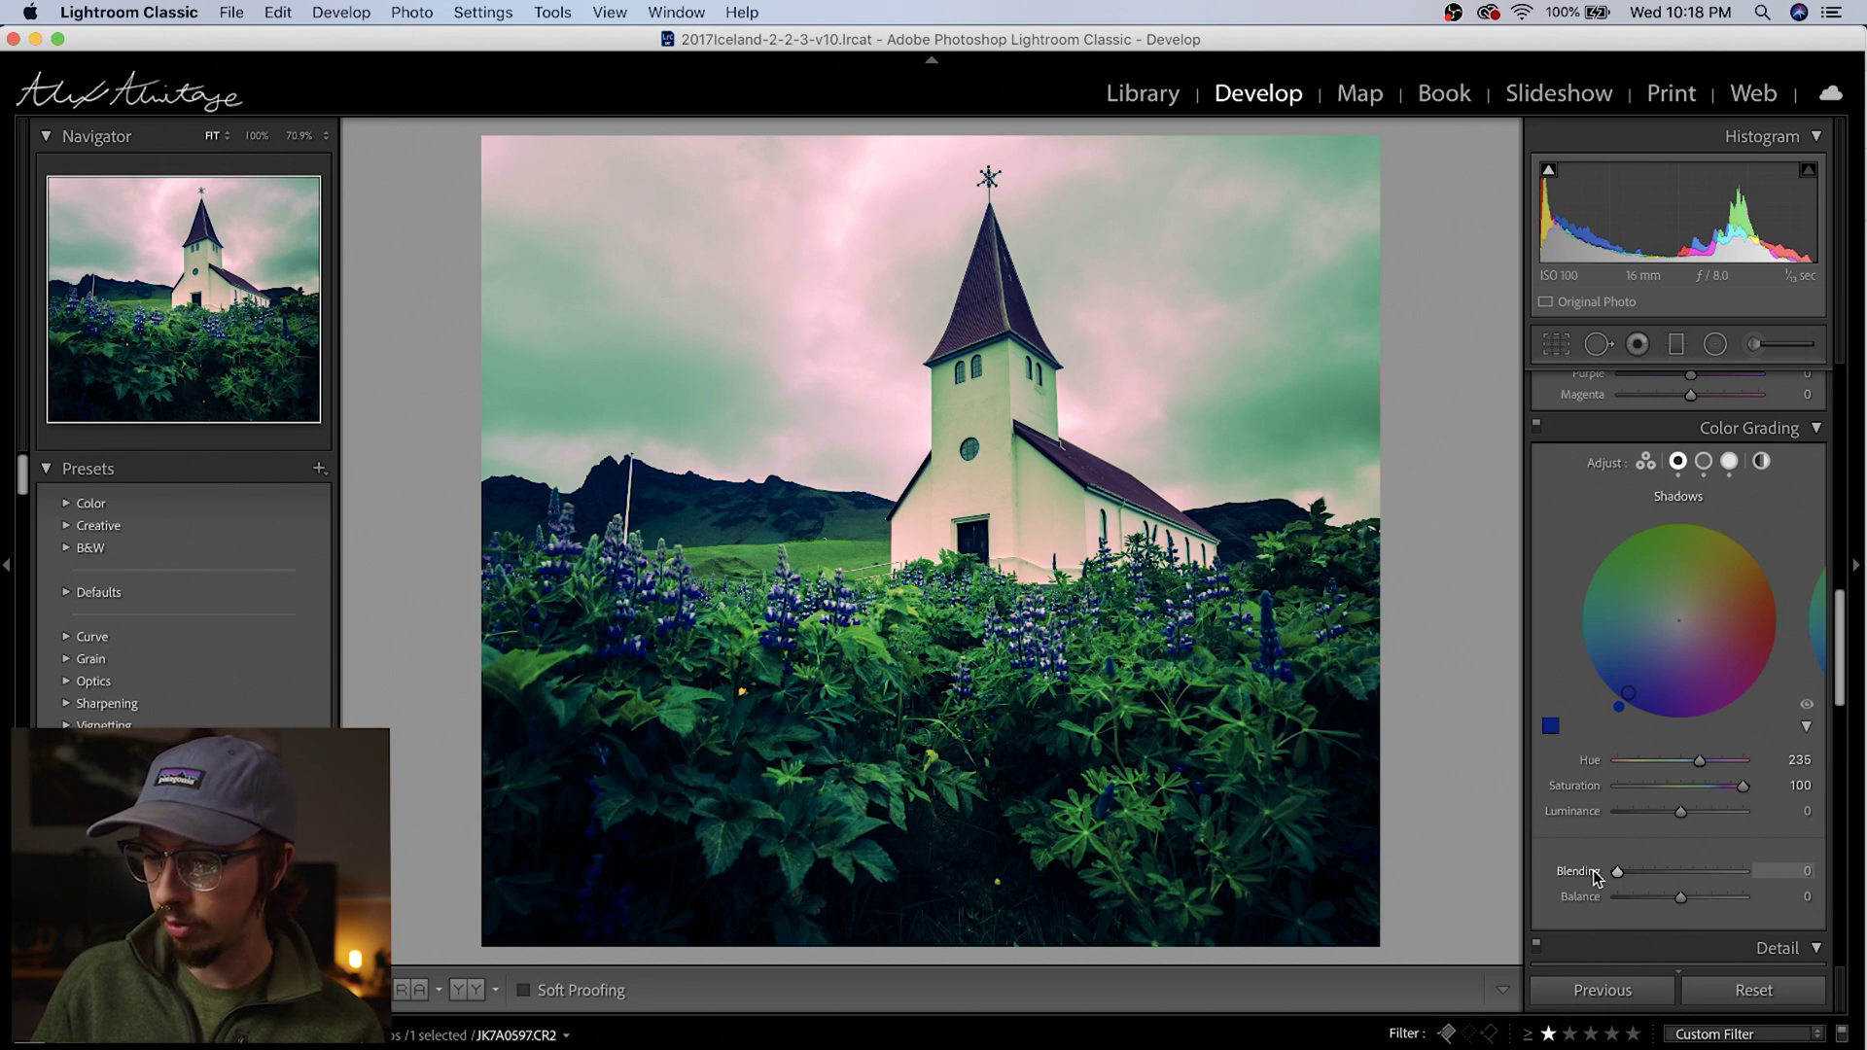
drag(1595, 875, 1683, 877)
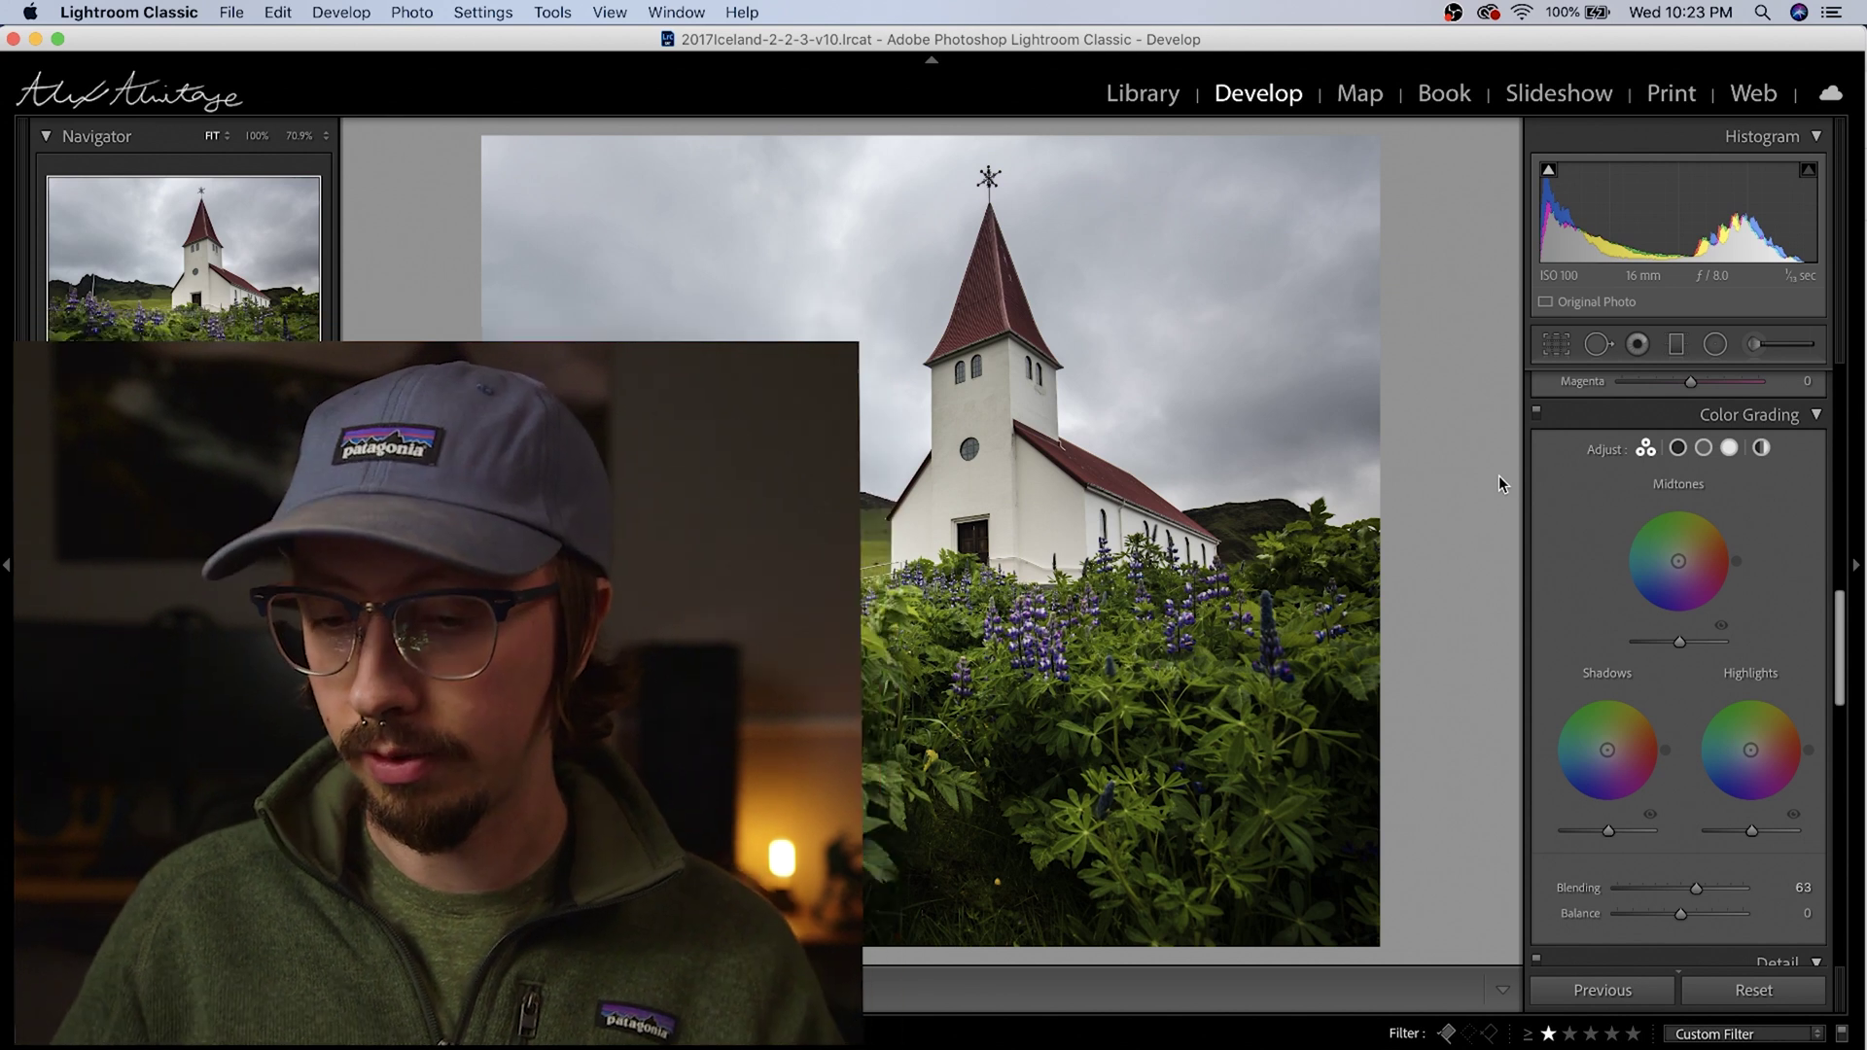
Step: Tint the shadows blue at hue 225, saturation 36, and the midtones blue-violet at hue 245, saturation 31
click(1679, 449)
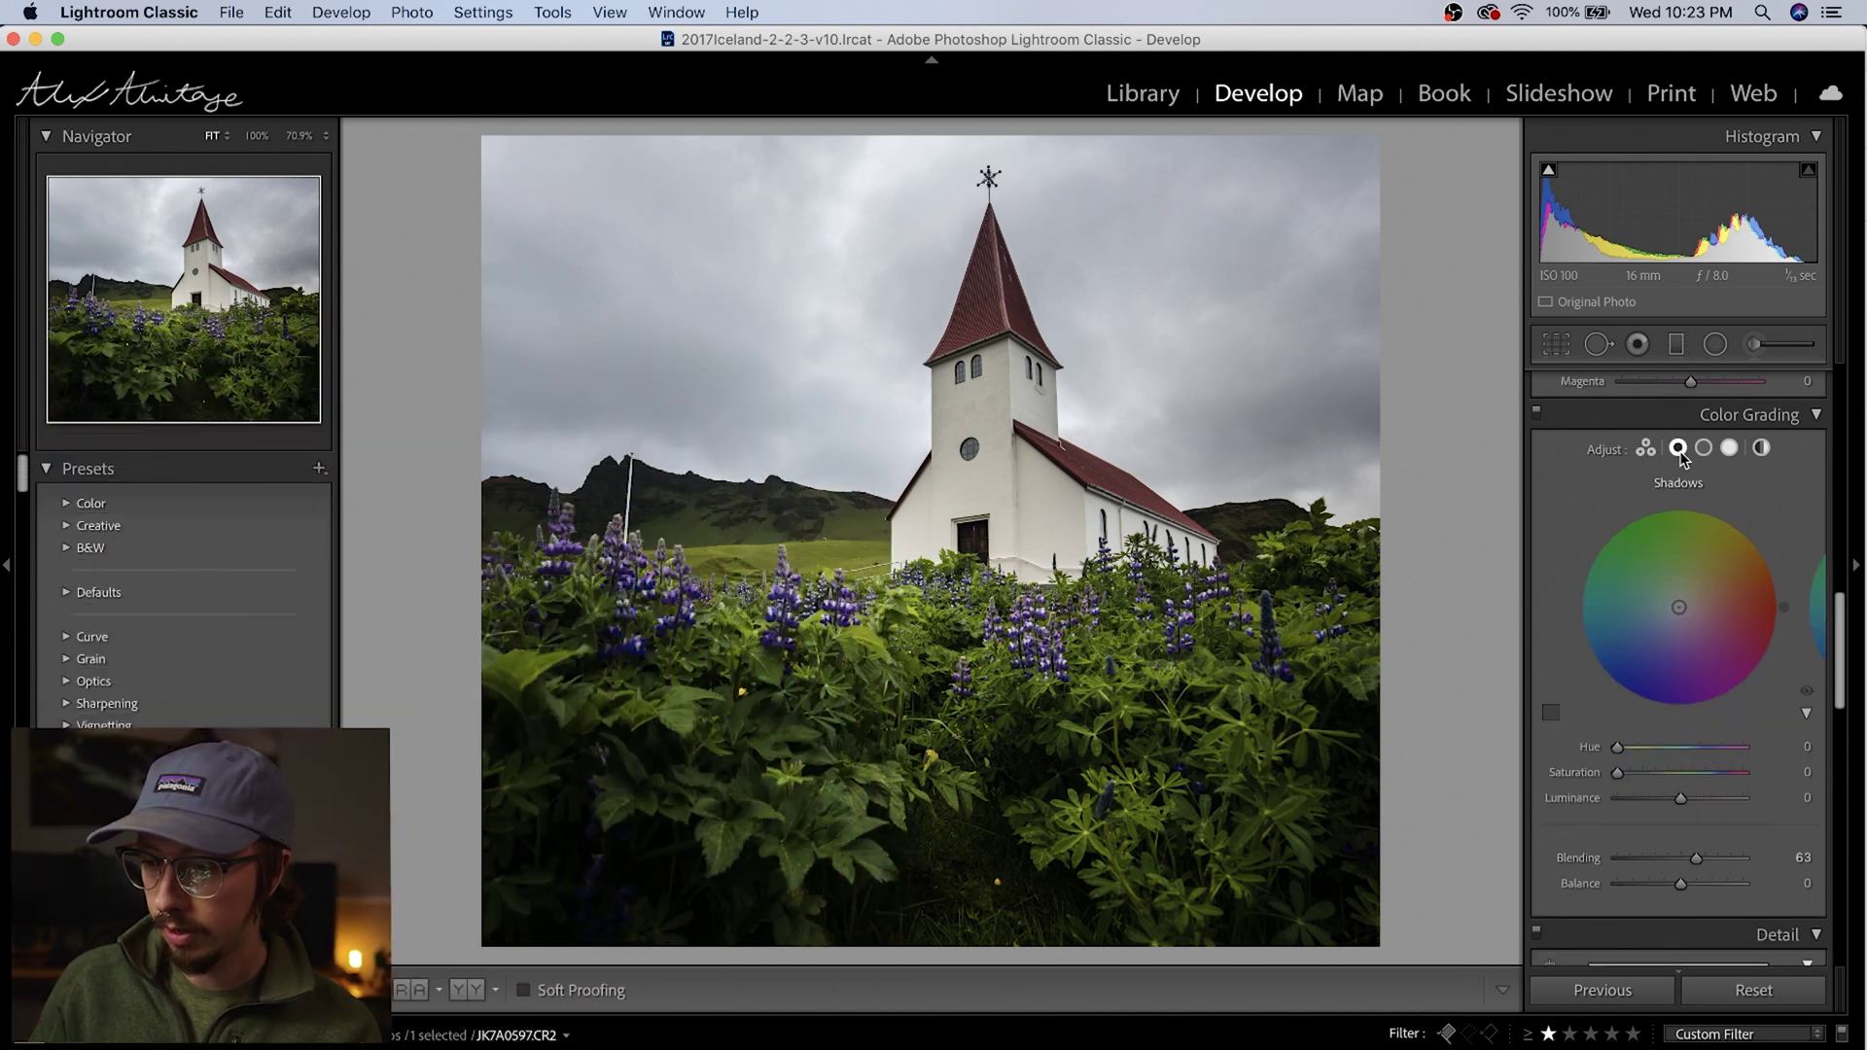
click(1645, 449)
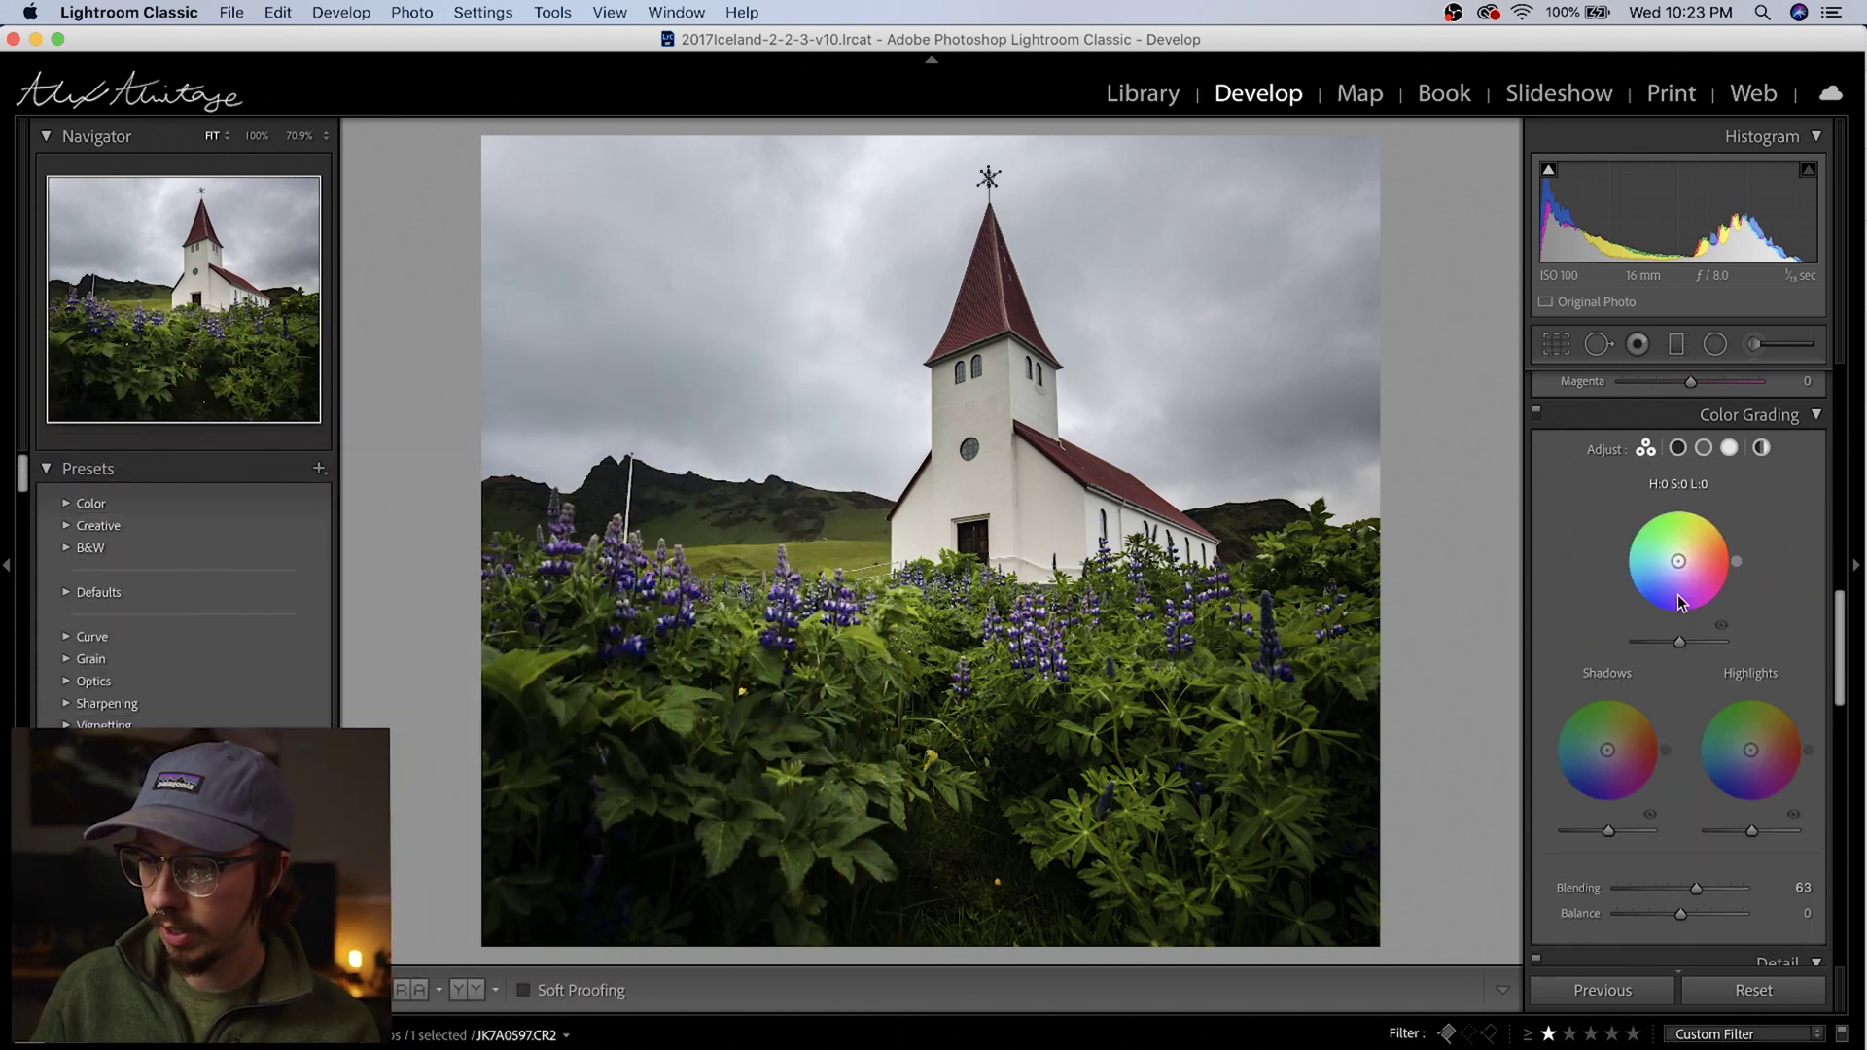
click(1678, 450)
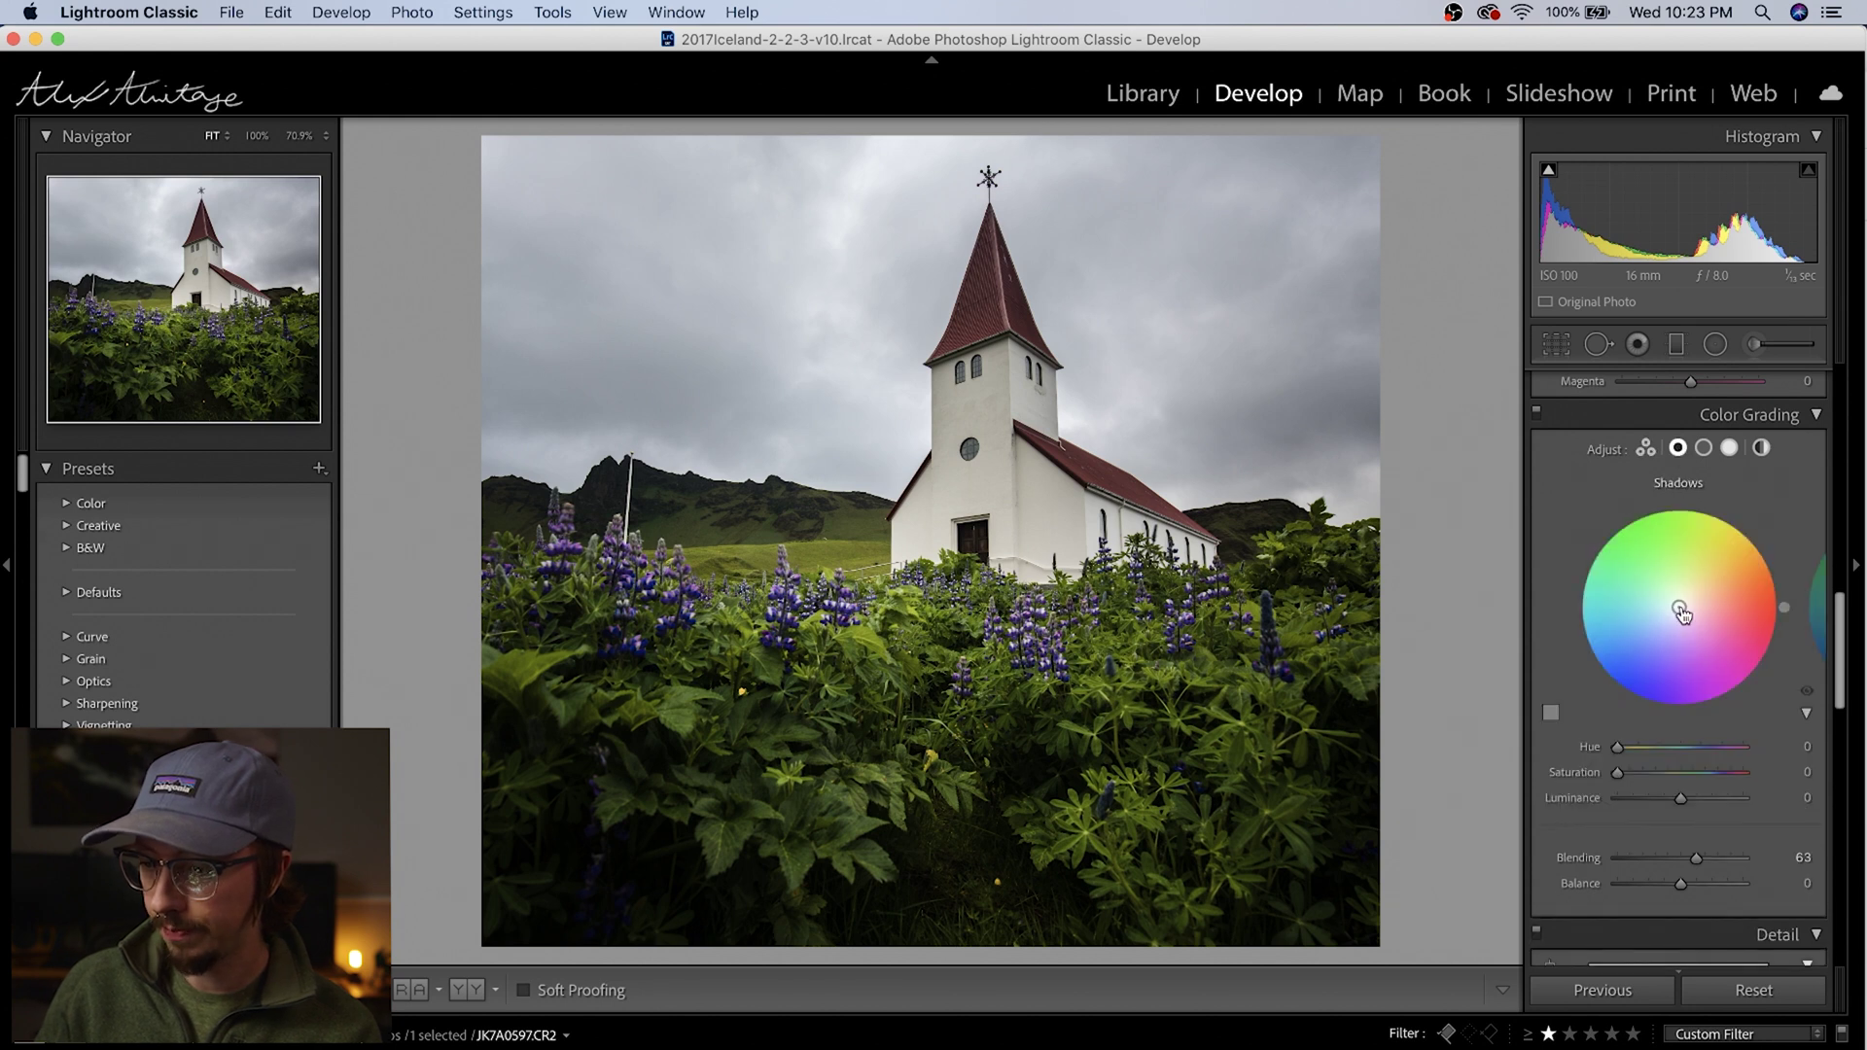
drag(1680, 612, 1653, 630)
click(1704, 448)
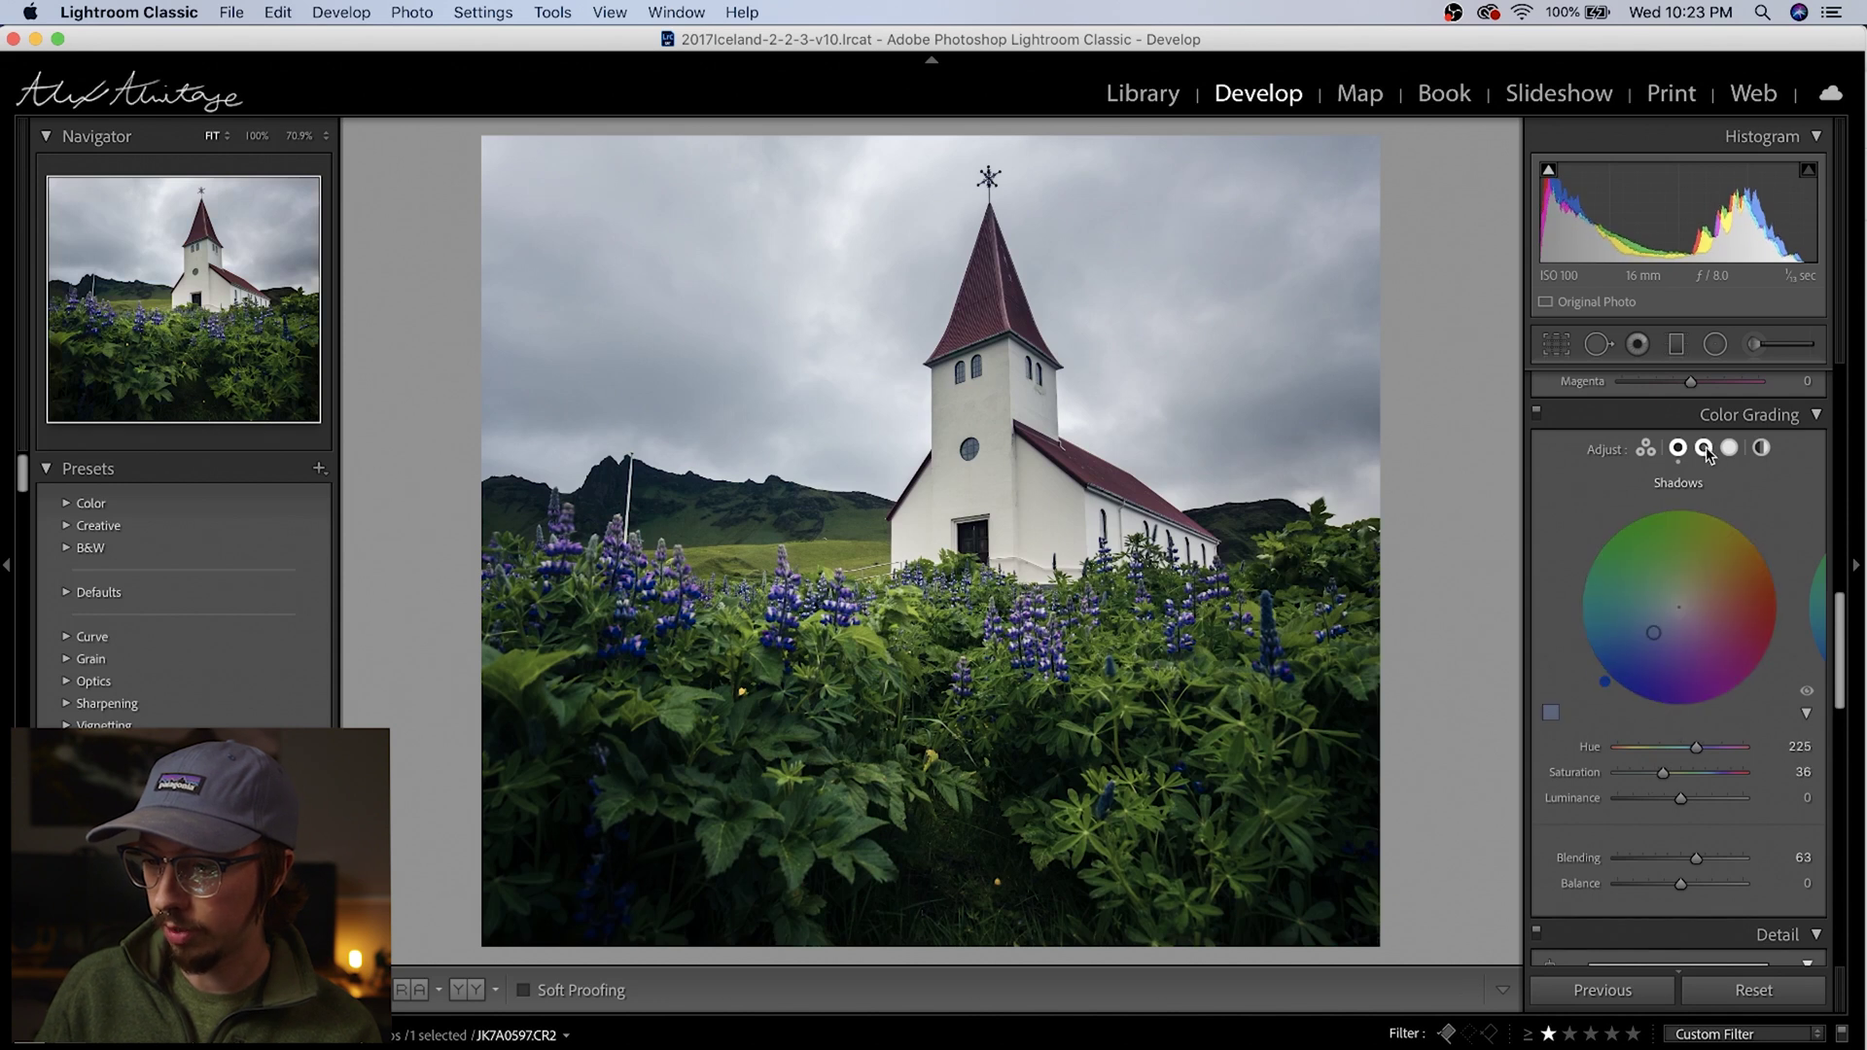
drag(1675, 620, 1666, 635)
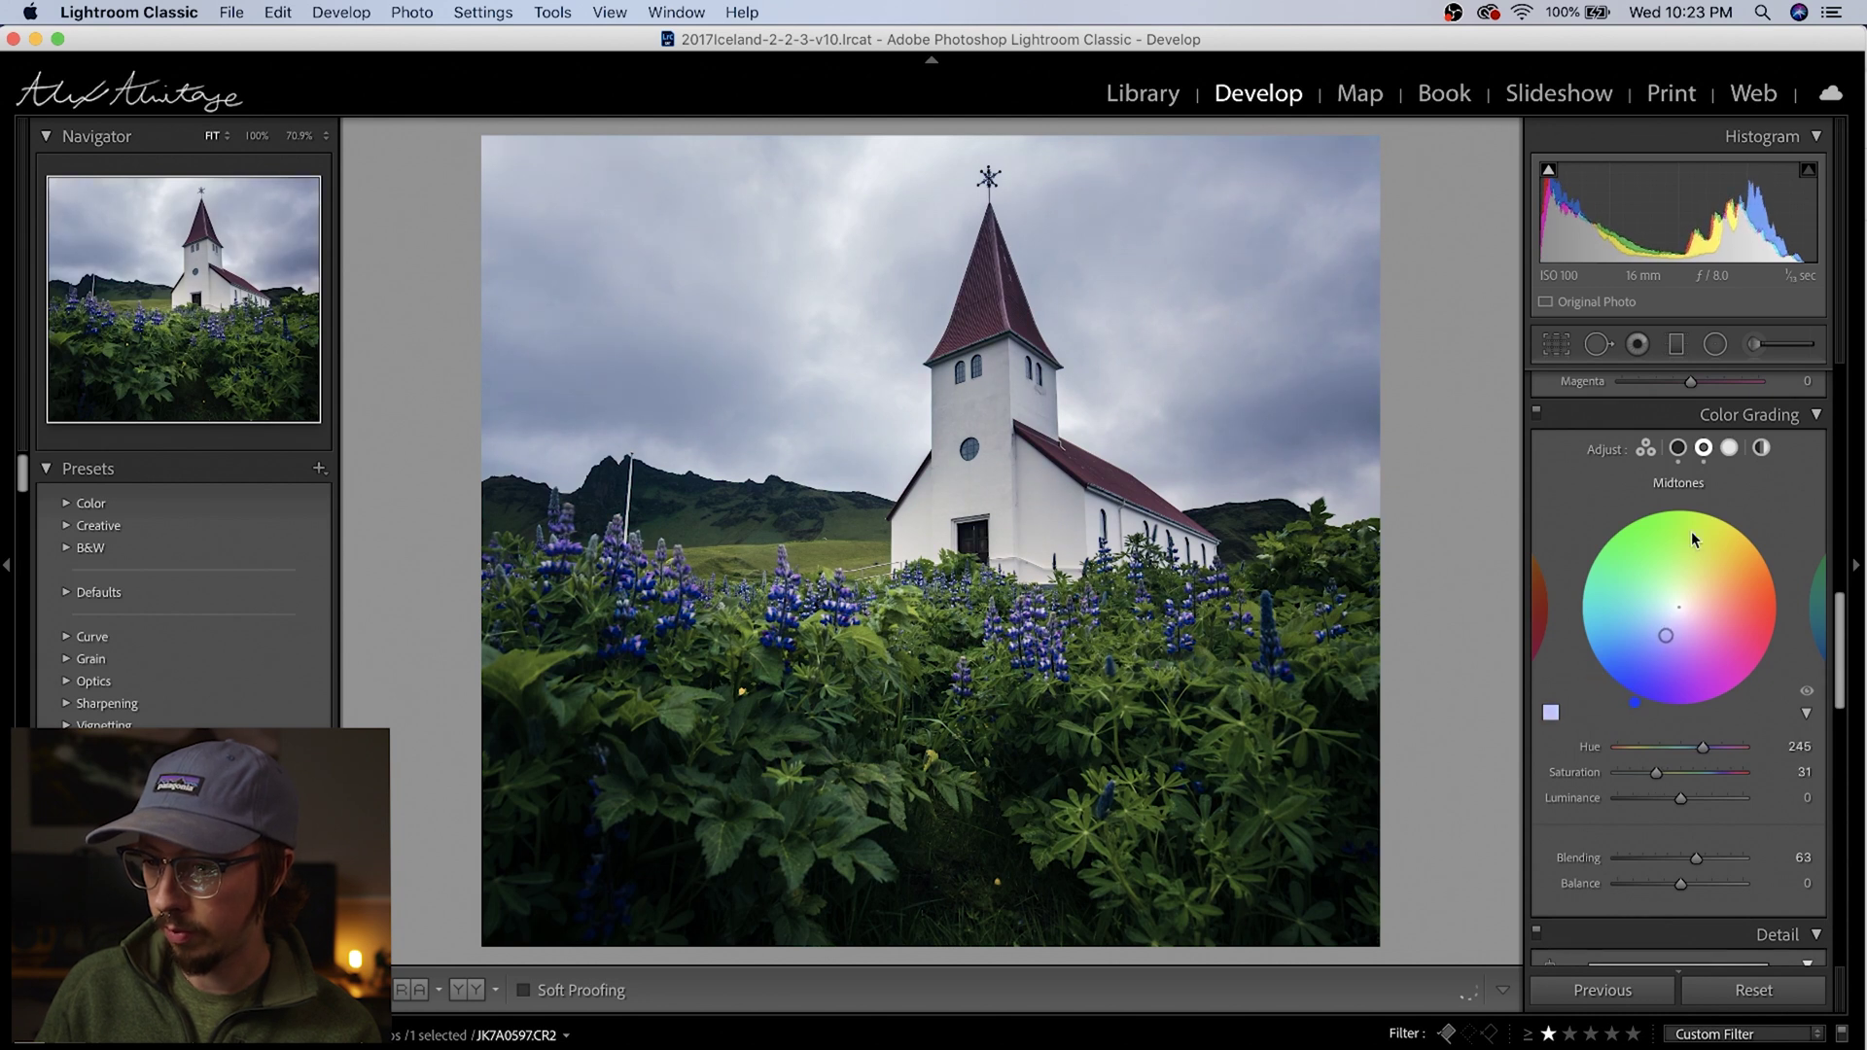
Step: Tint the highlights warm orange at hue 32, saturation 45, luminance +41, and set Blending to 59
click(1731, 448)
drag(1682, 615, 1716, 584)
drag(1681, 797, 1694, 860)
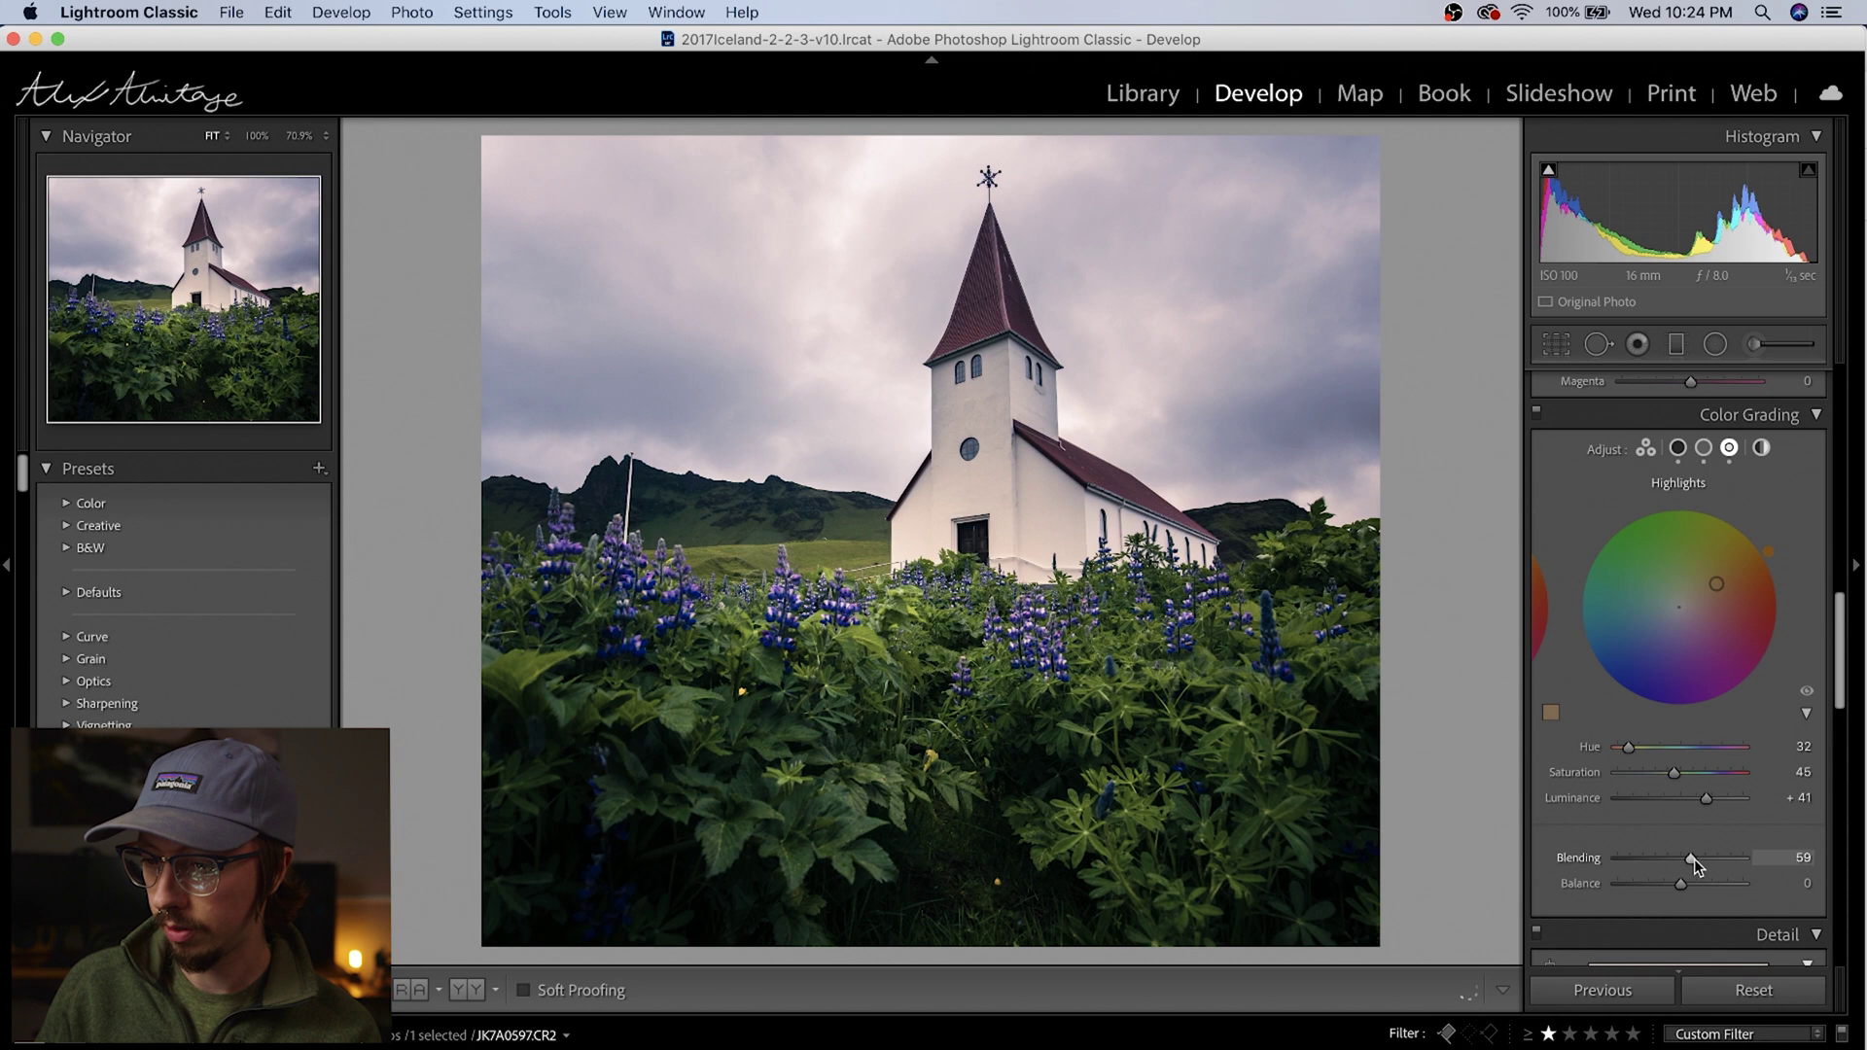
Step: Compare the church photo with all Color Grading adjustments hidden and shown, leaving them enabled
click(1537, 412)
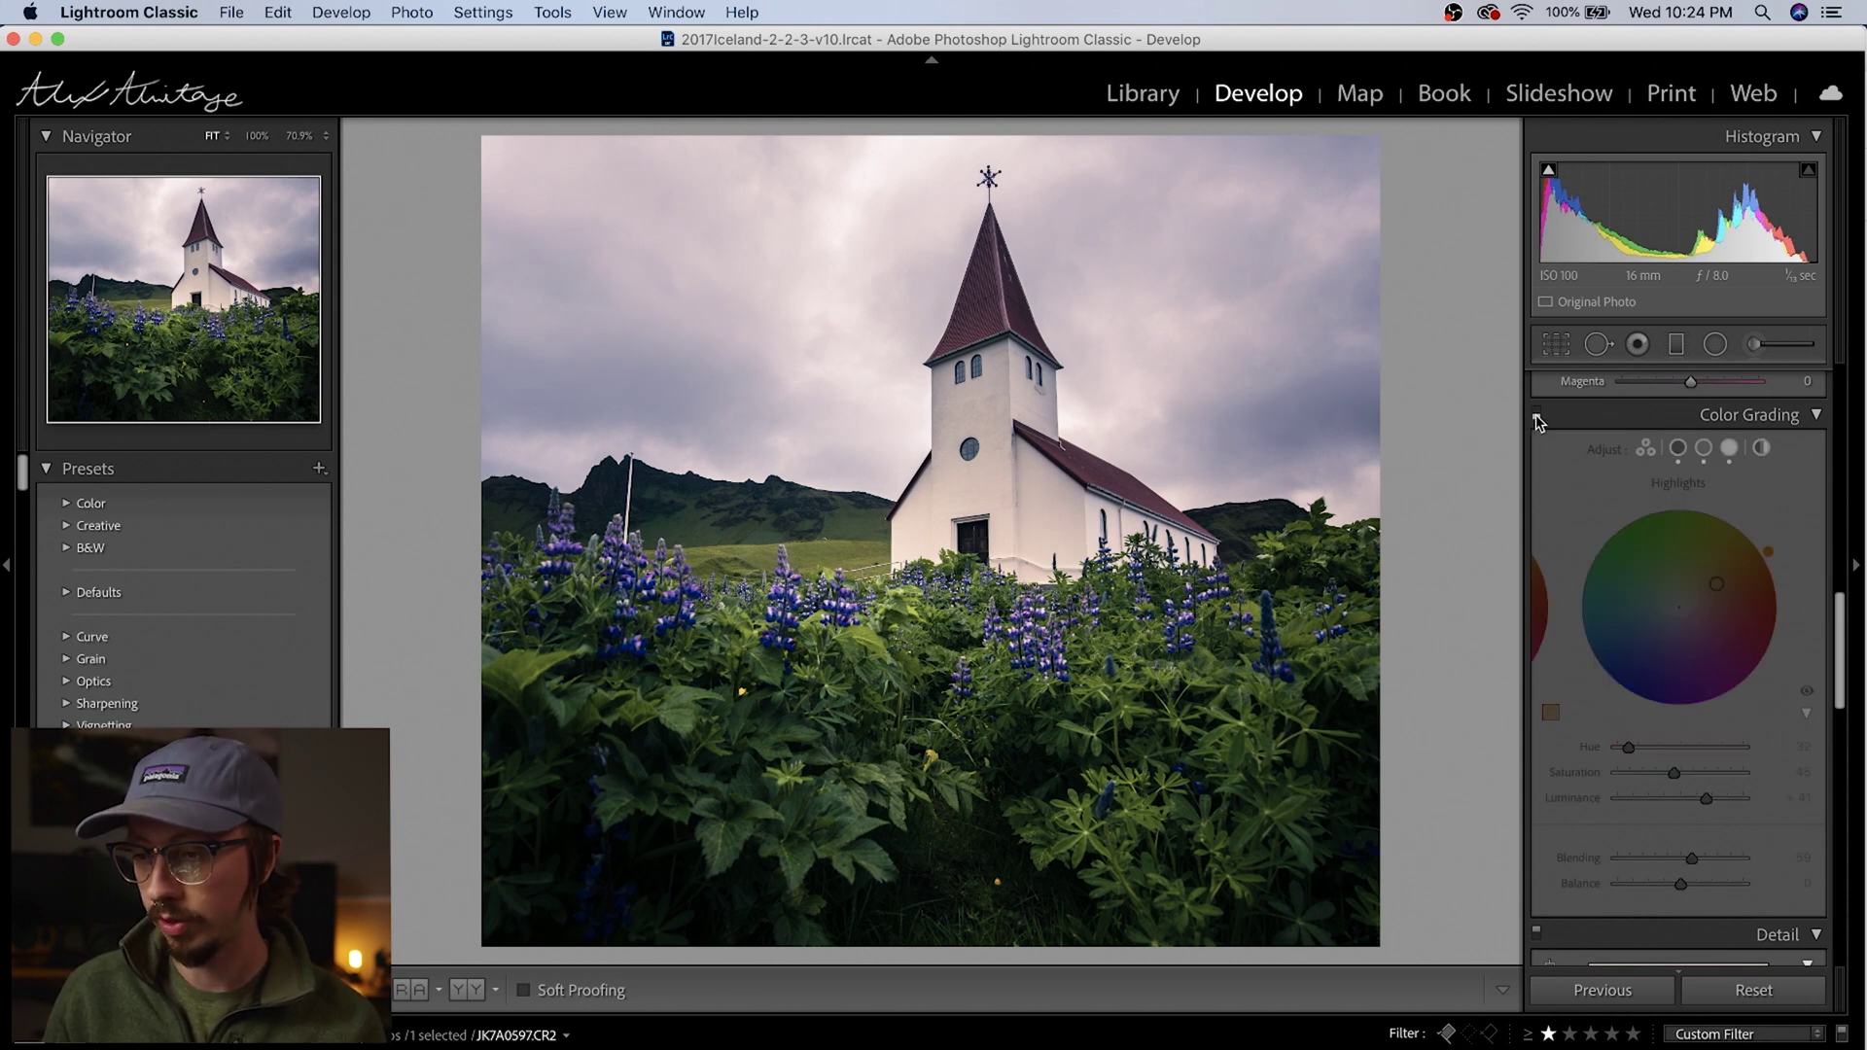
click(1536, 414)
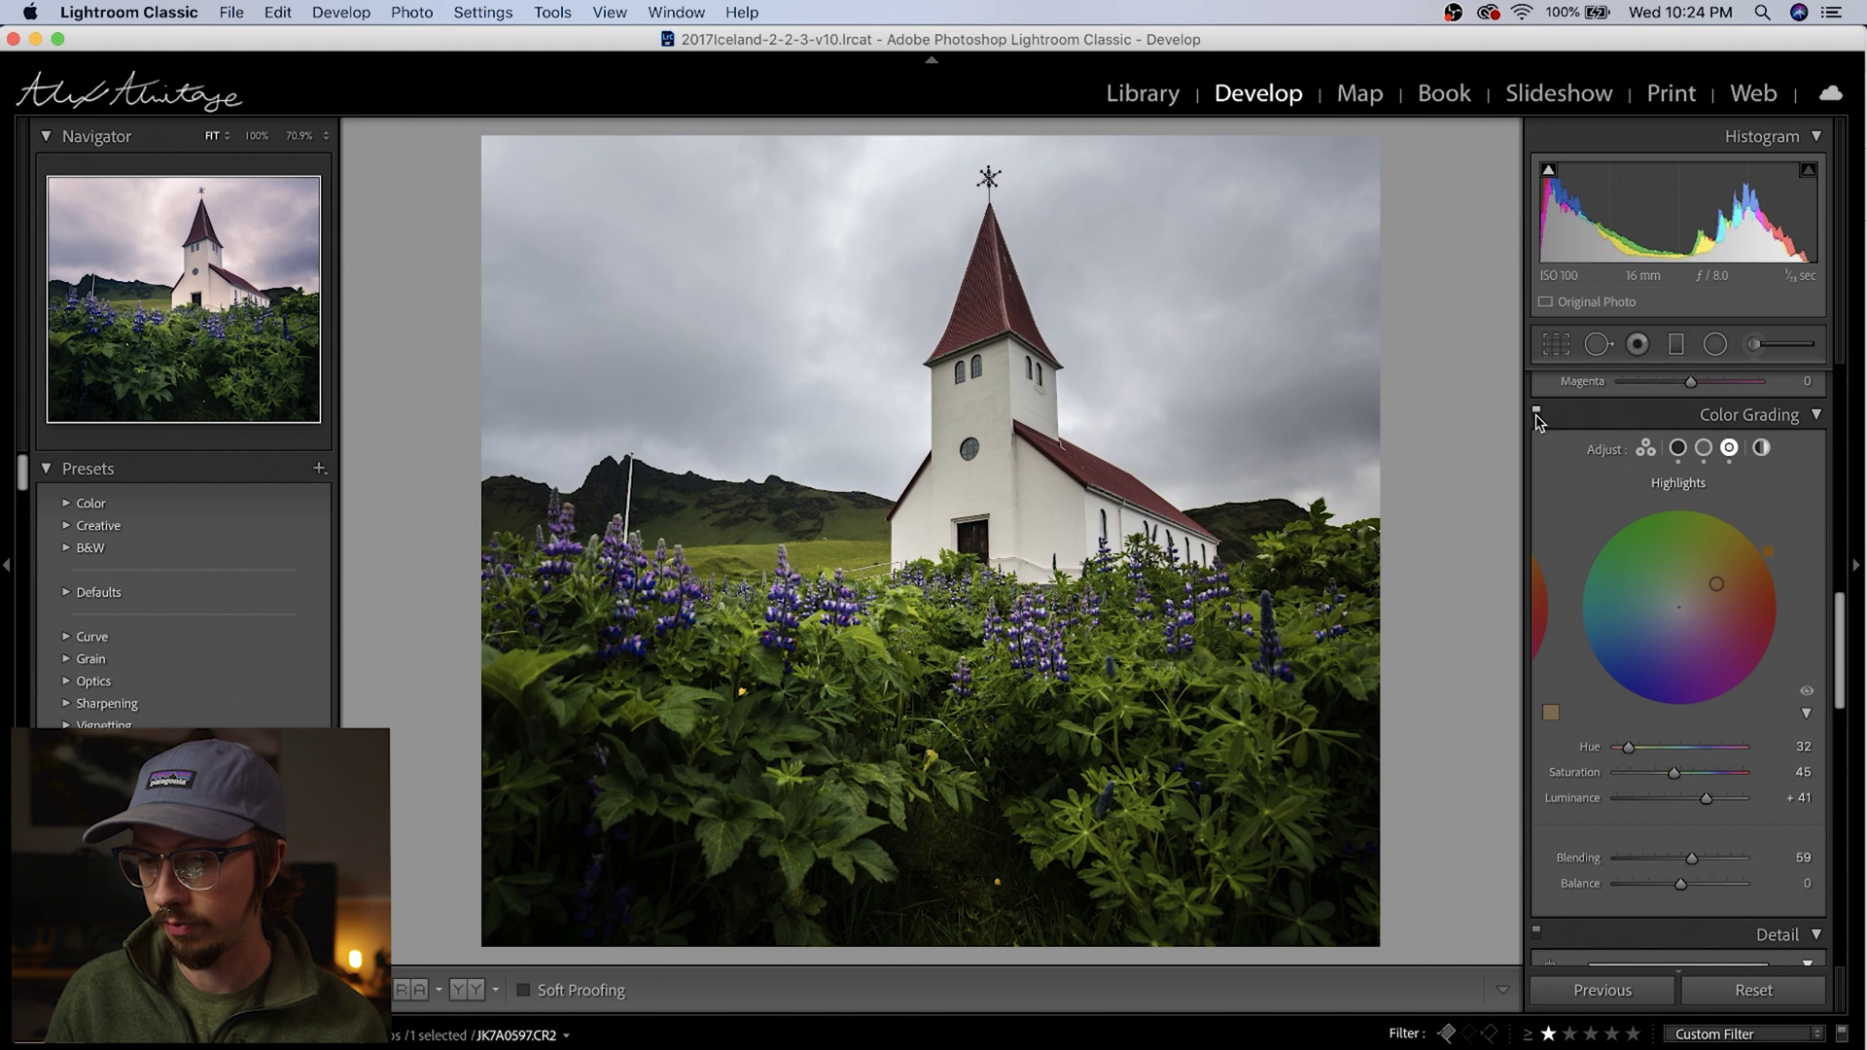
click(1536, 414)
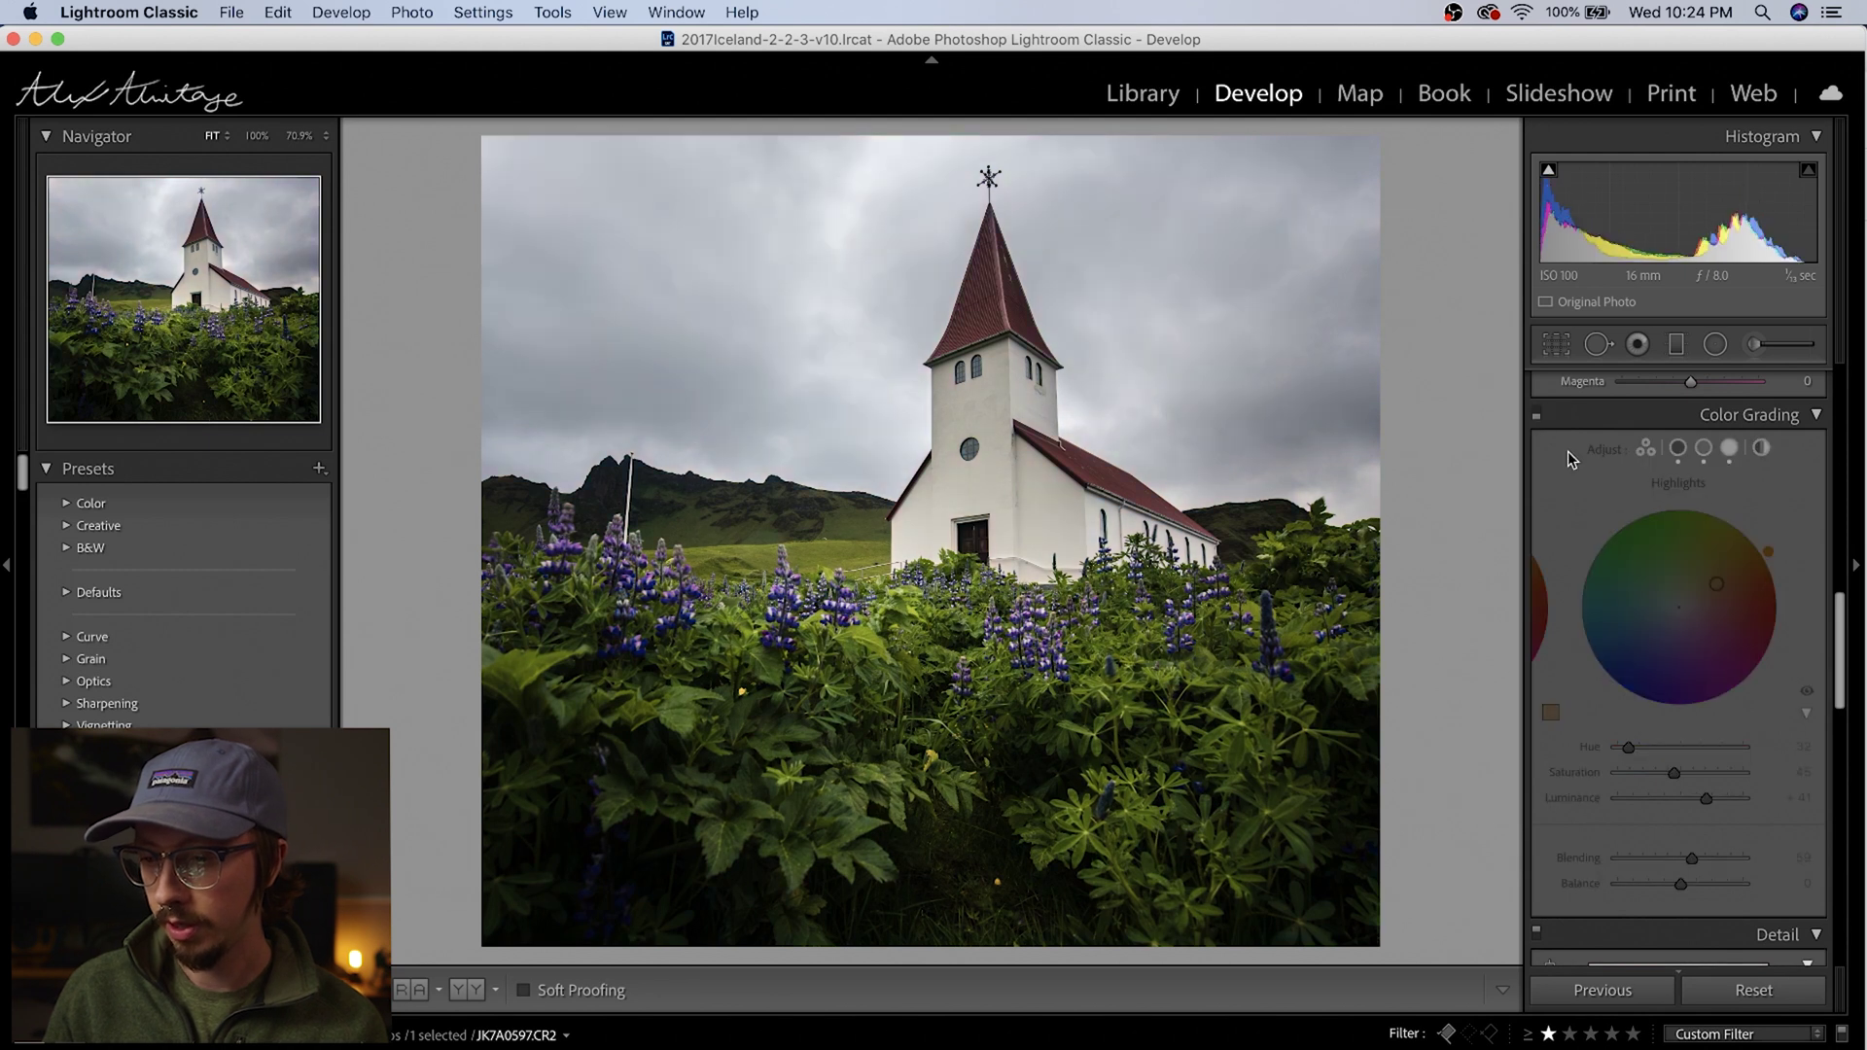
click(1539, 419)
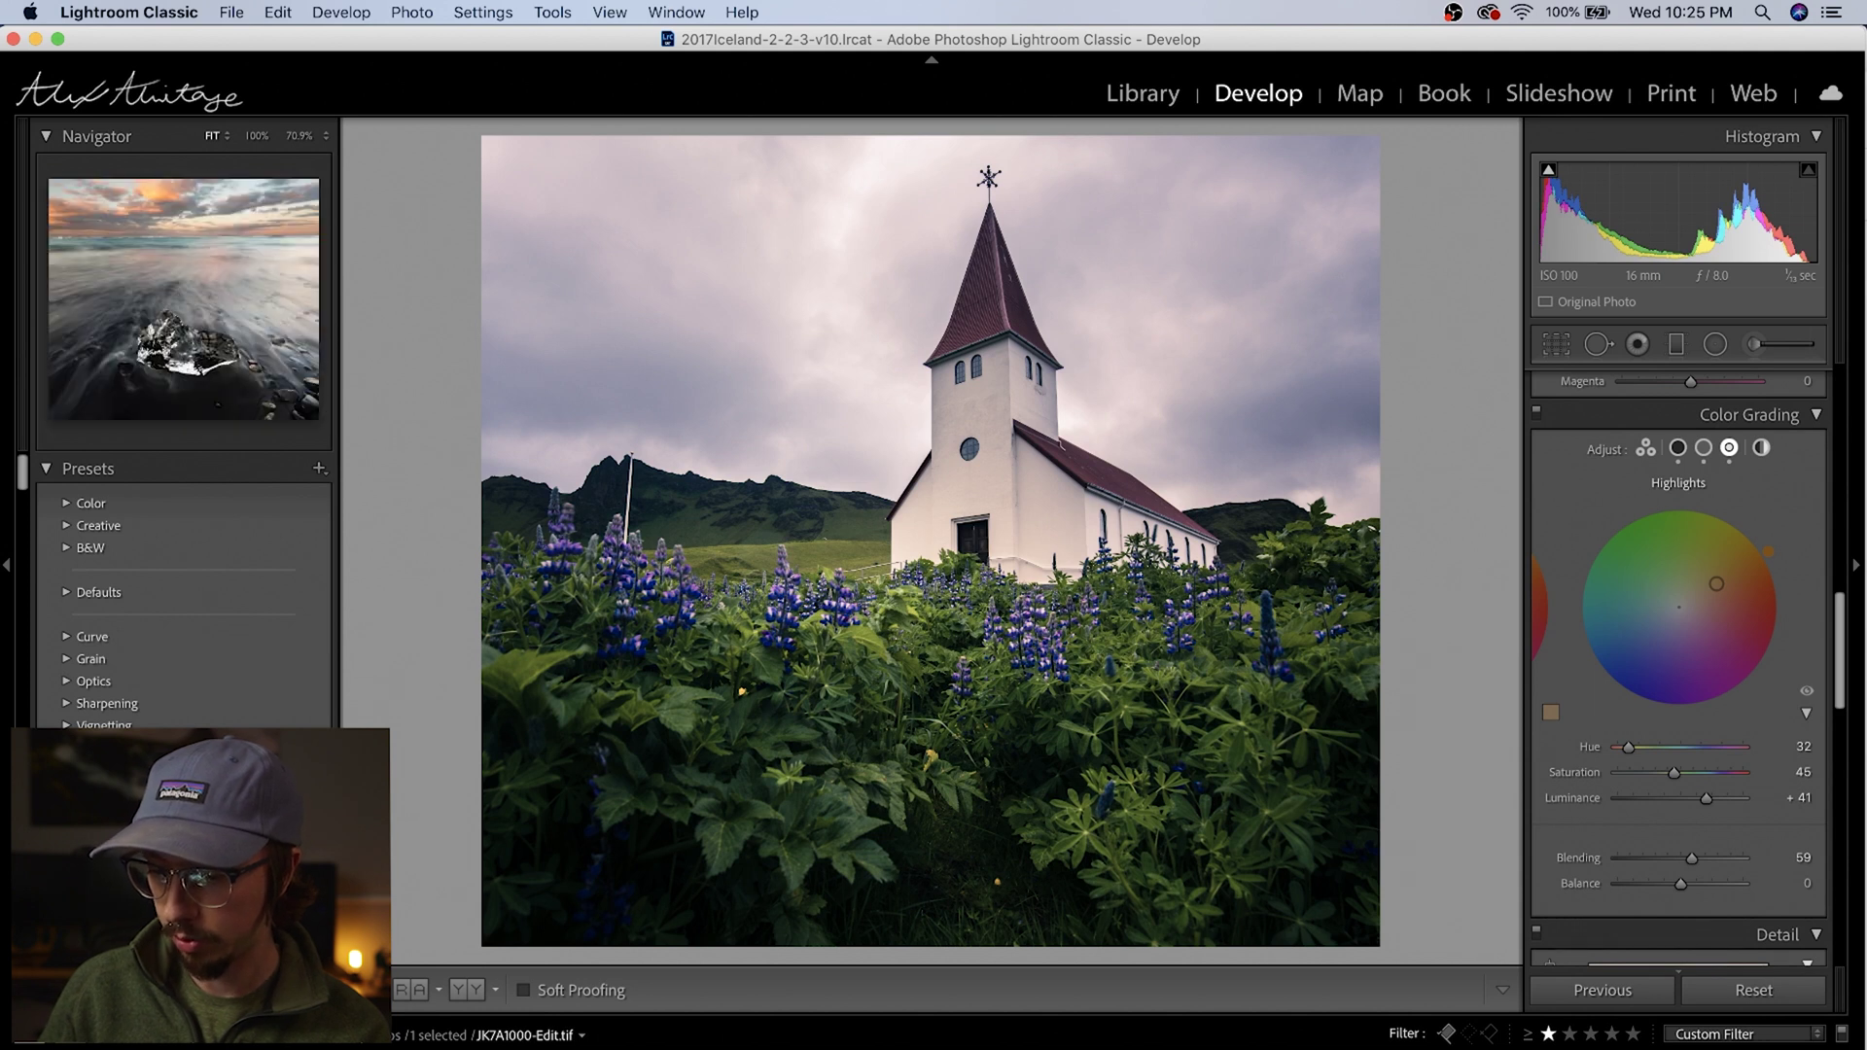
Step: On the next photo, JK7A1000-Edit.tif, sample the golden sunset clouds as the highlights color and refine it to hue 43, saturation 43, luminance +15
key(Right)
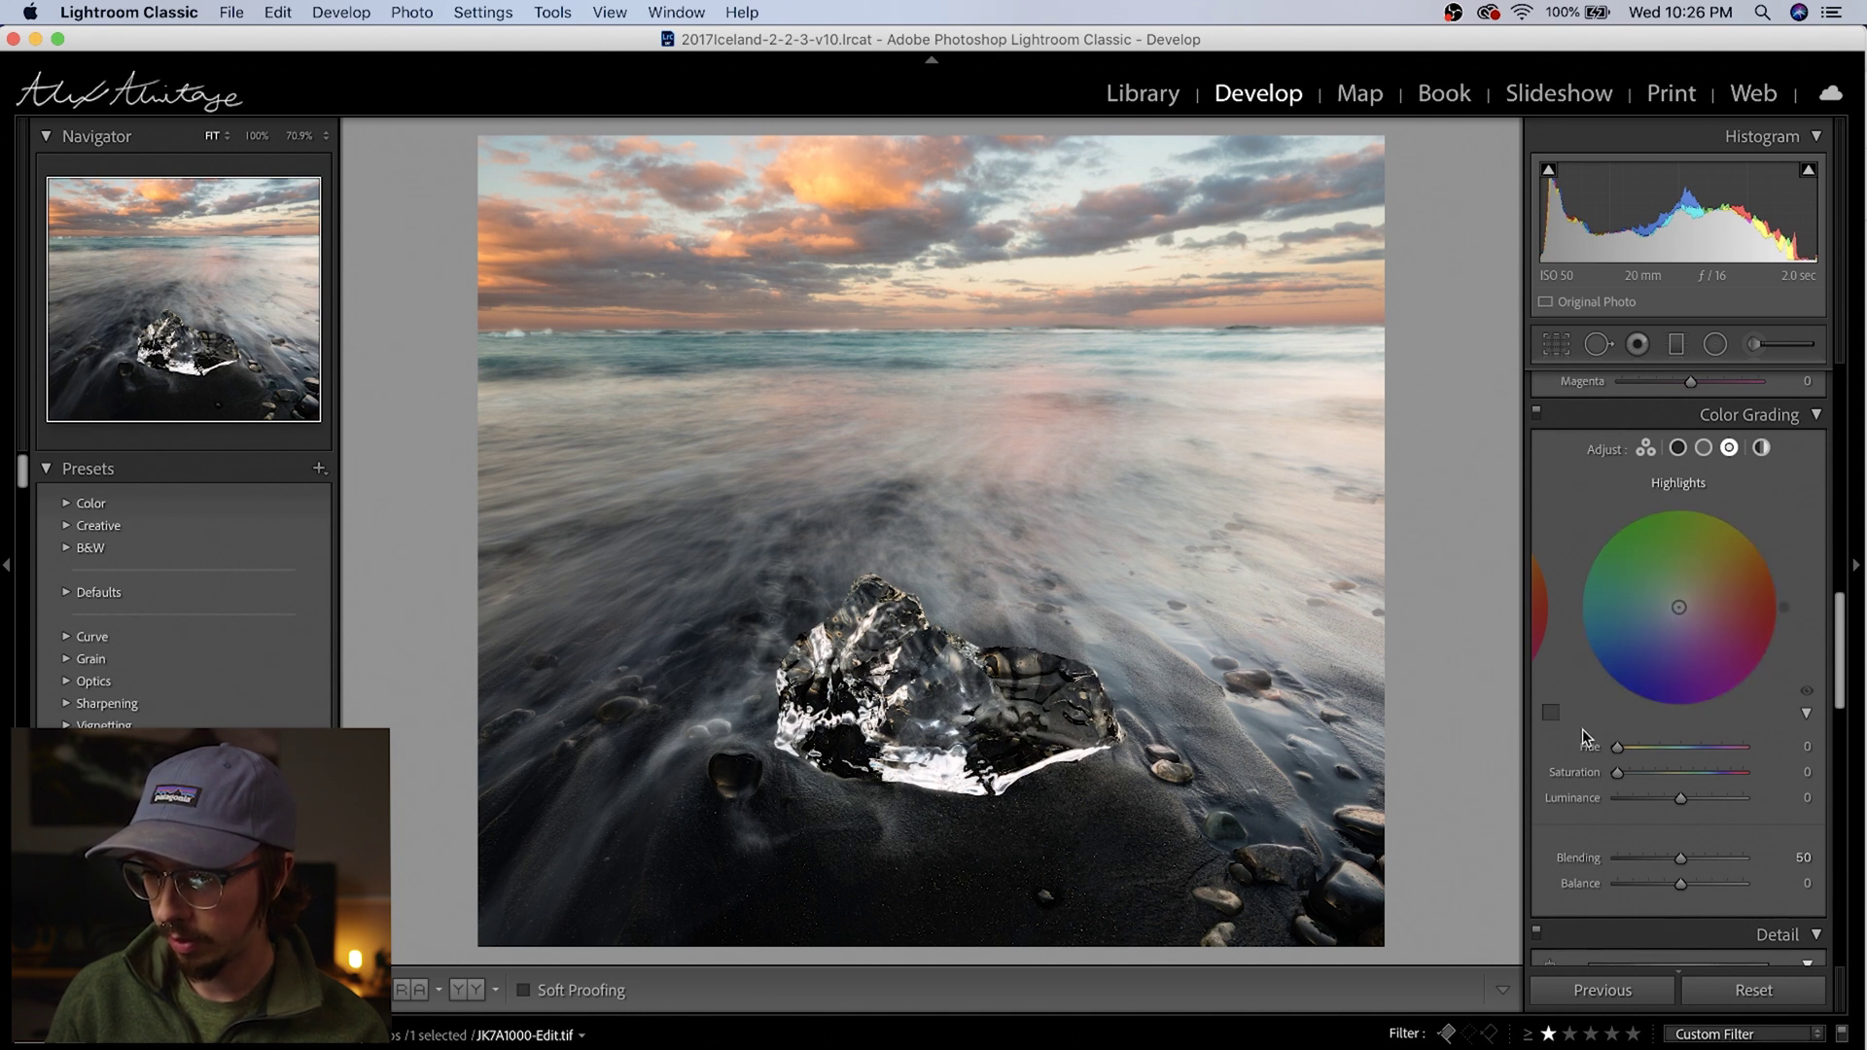
click(1550, 713)
drag(1498, 696, 831, 188)
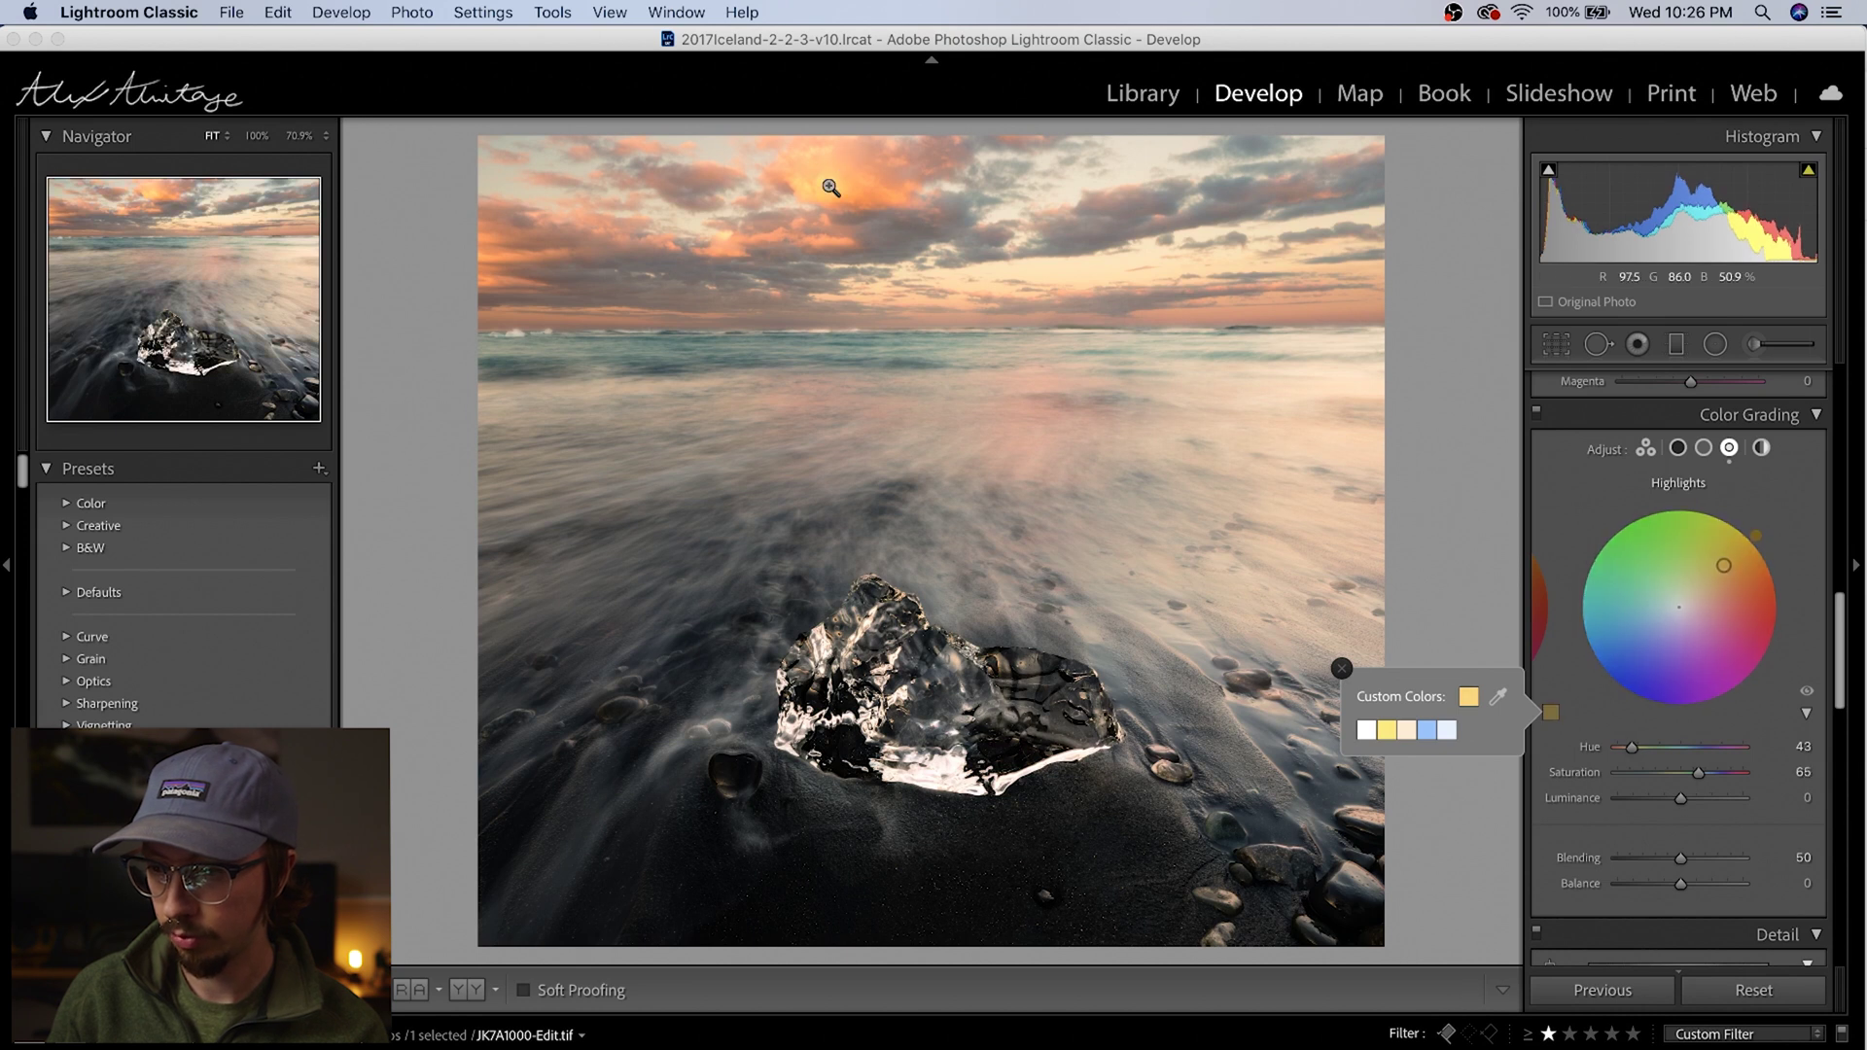
drag(1724, 574, 1711, 578)
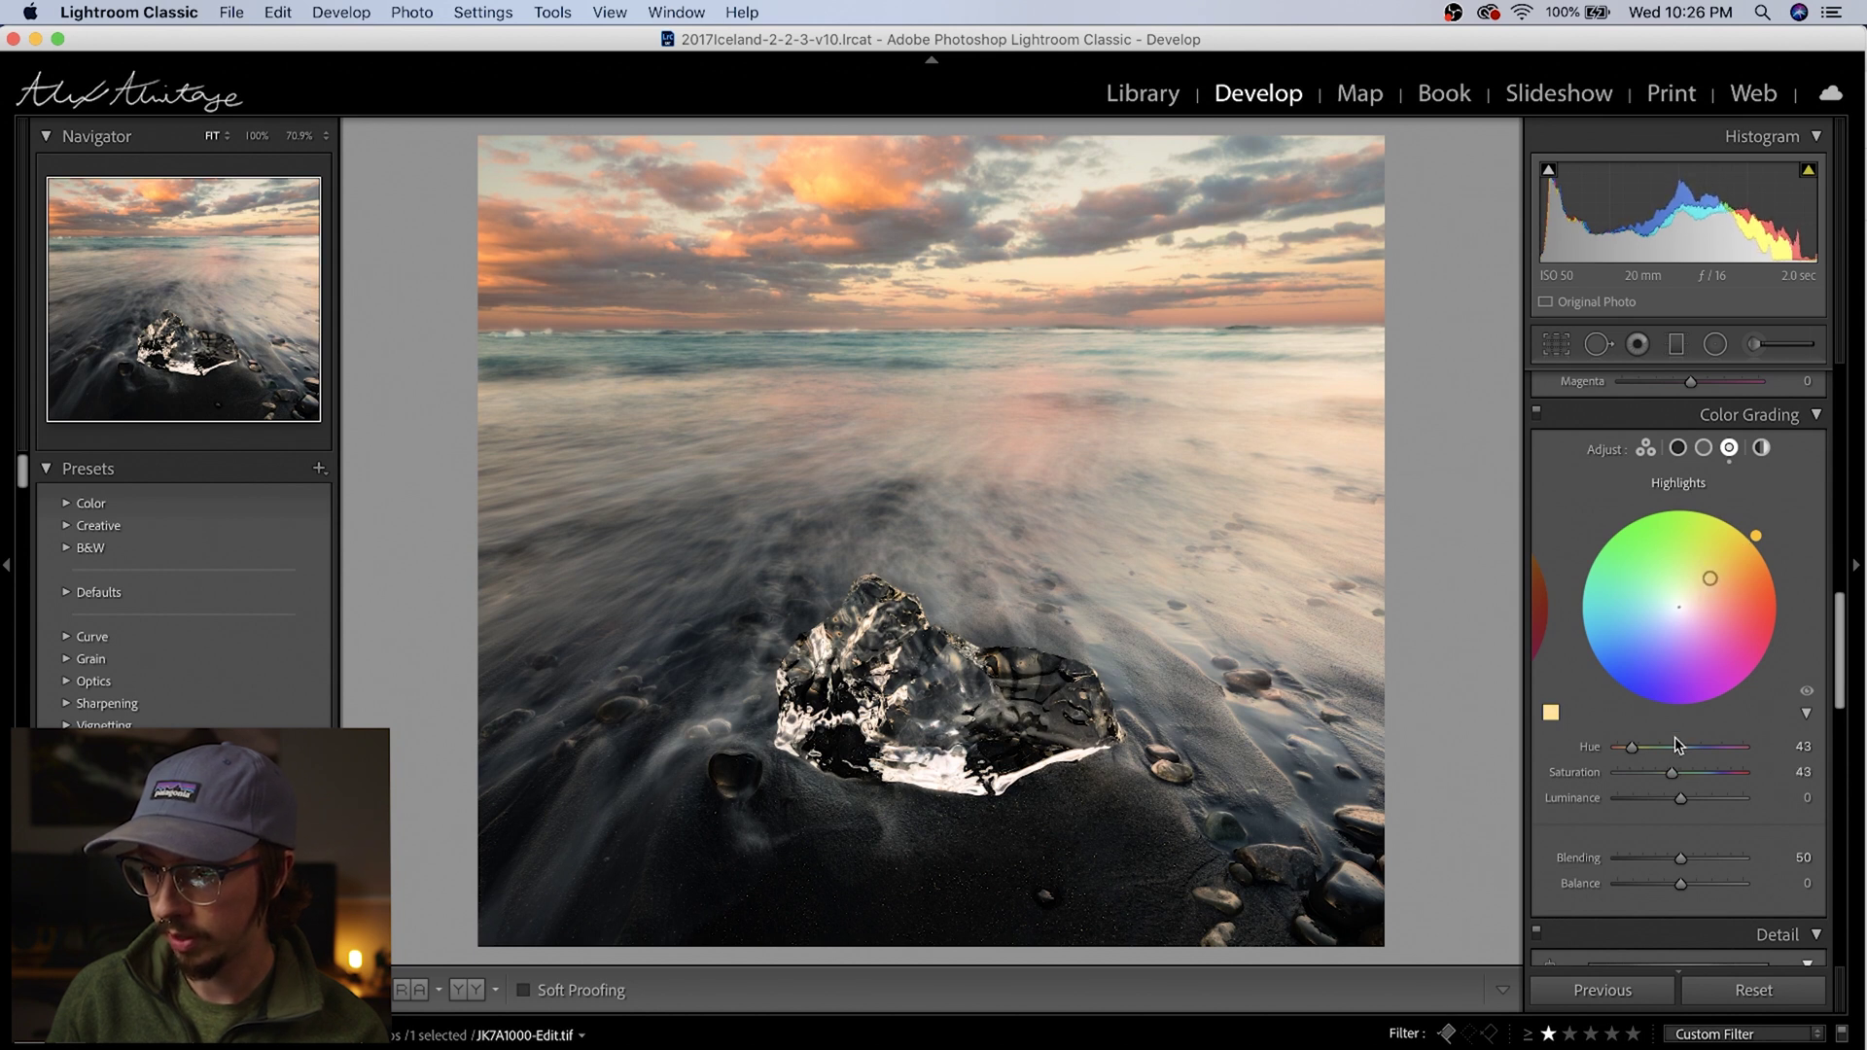
drag(1681, 801, 1690, 801)
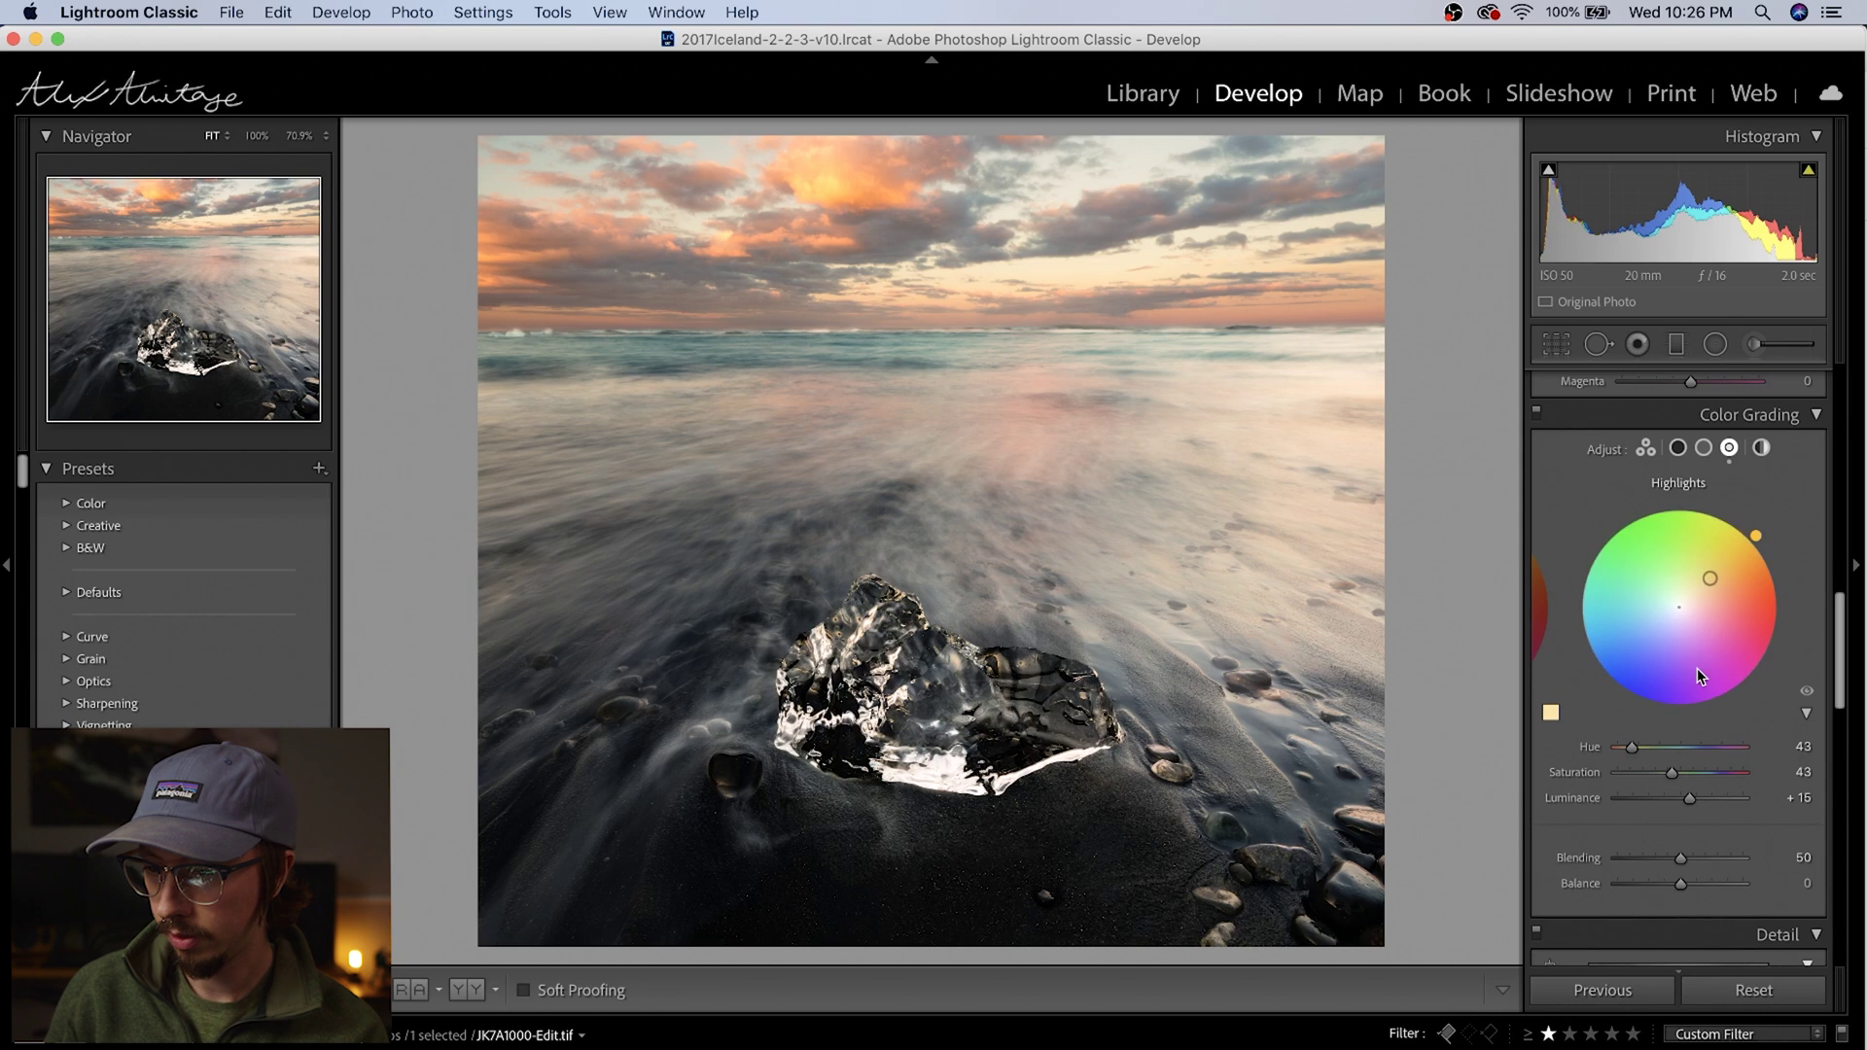
Step: Compare the beach photo with only the highlights grading hidden and shown, leaving it enabled
click(1807, 691)
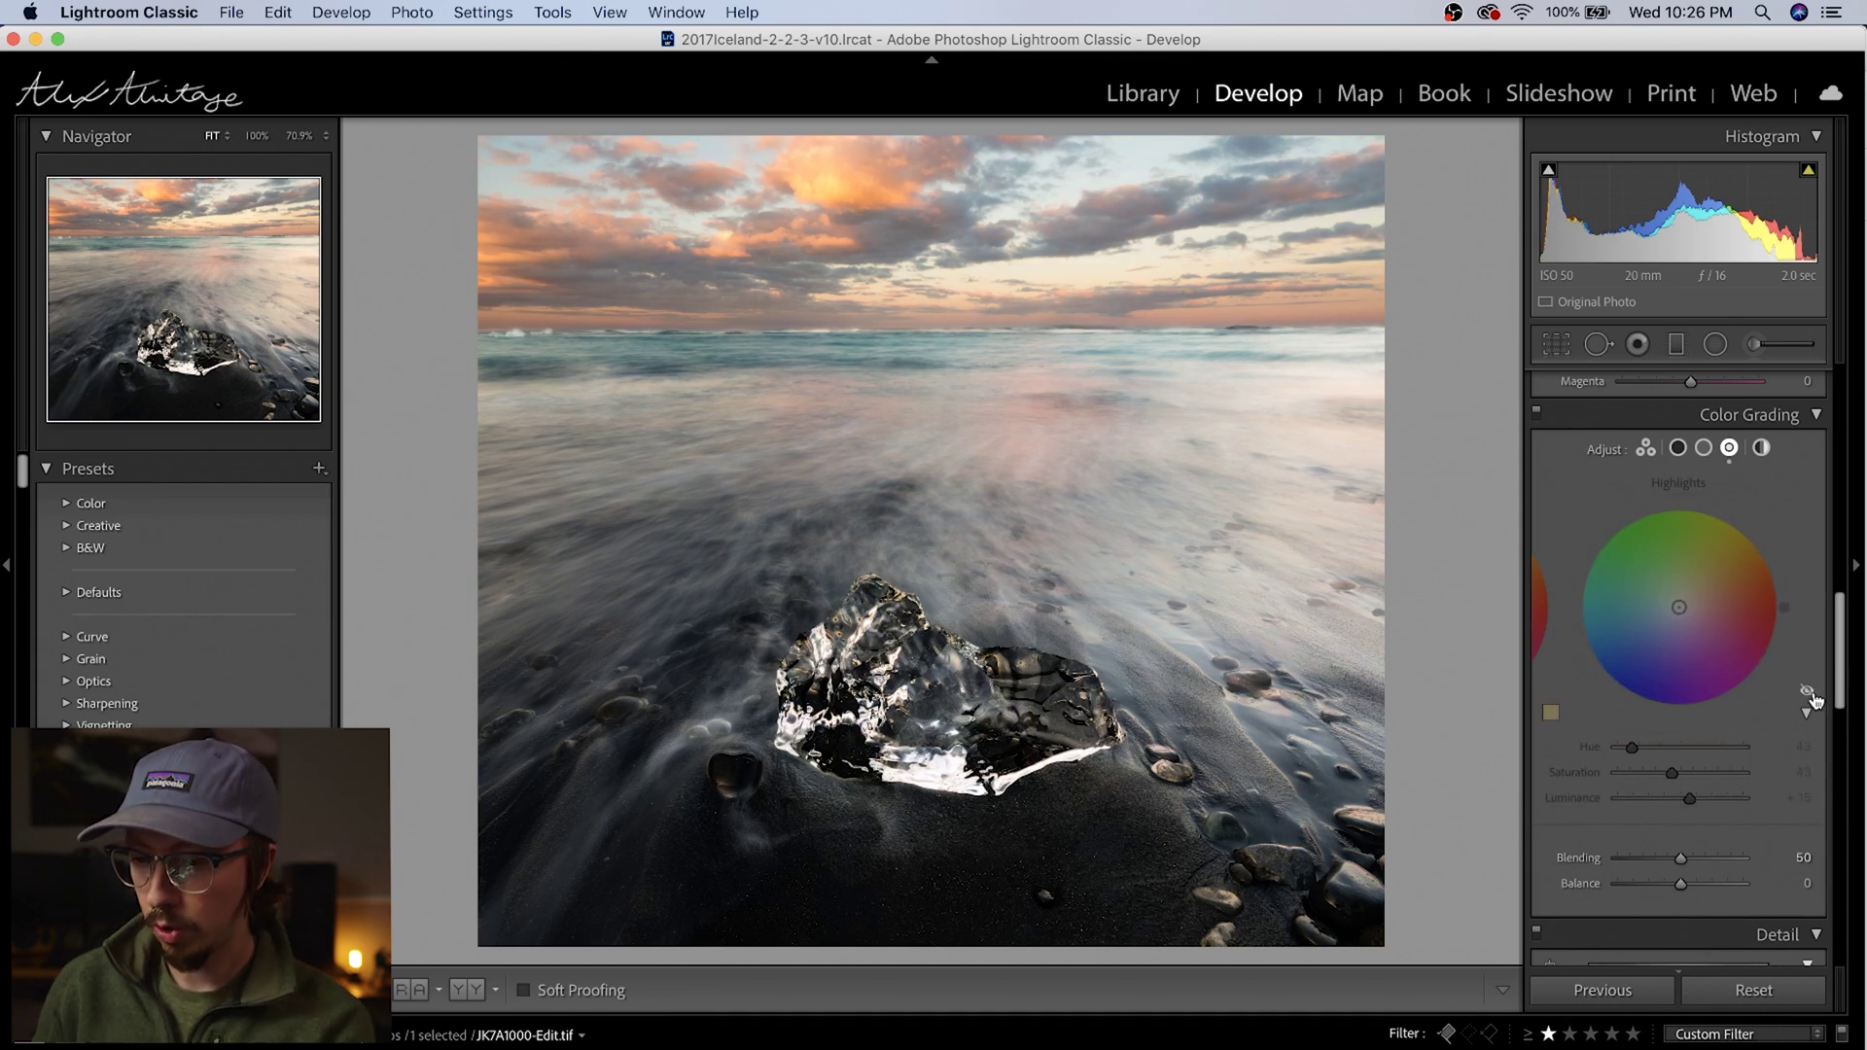
click(1809, 693)
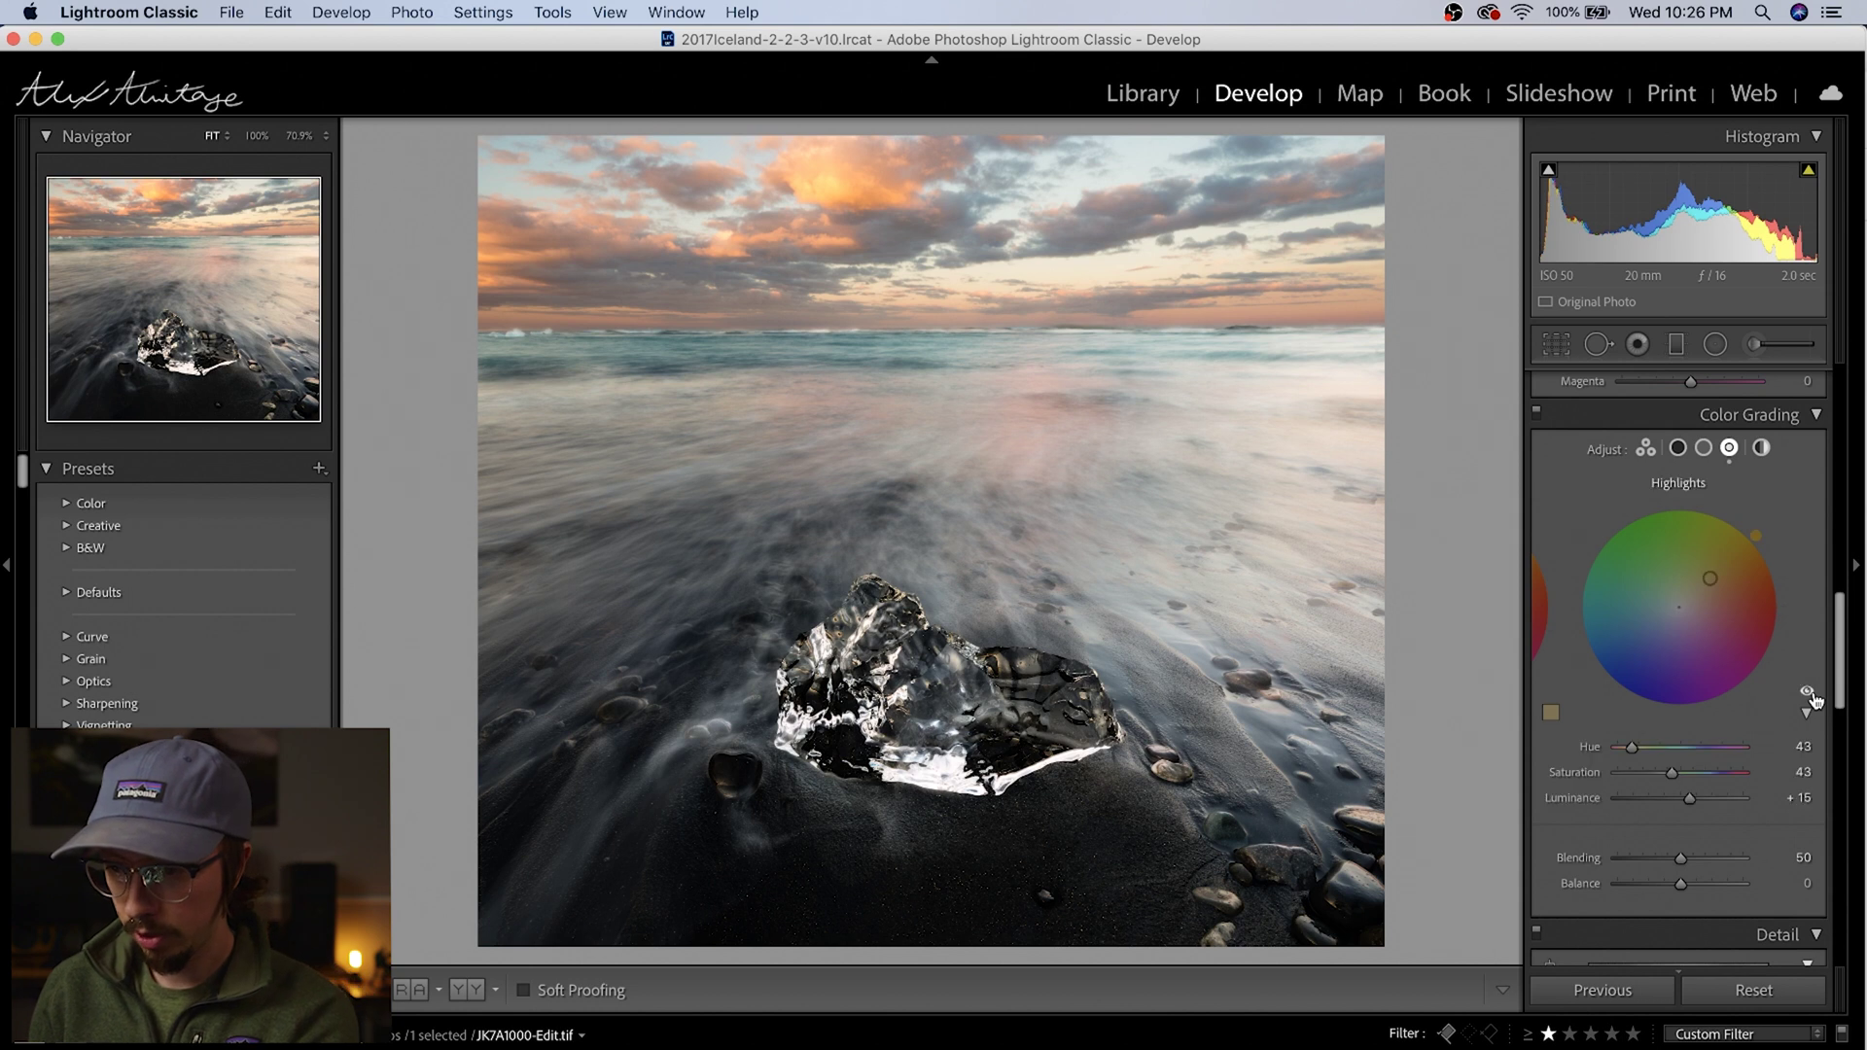
click(1809, 692)
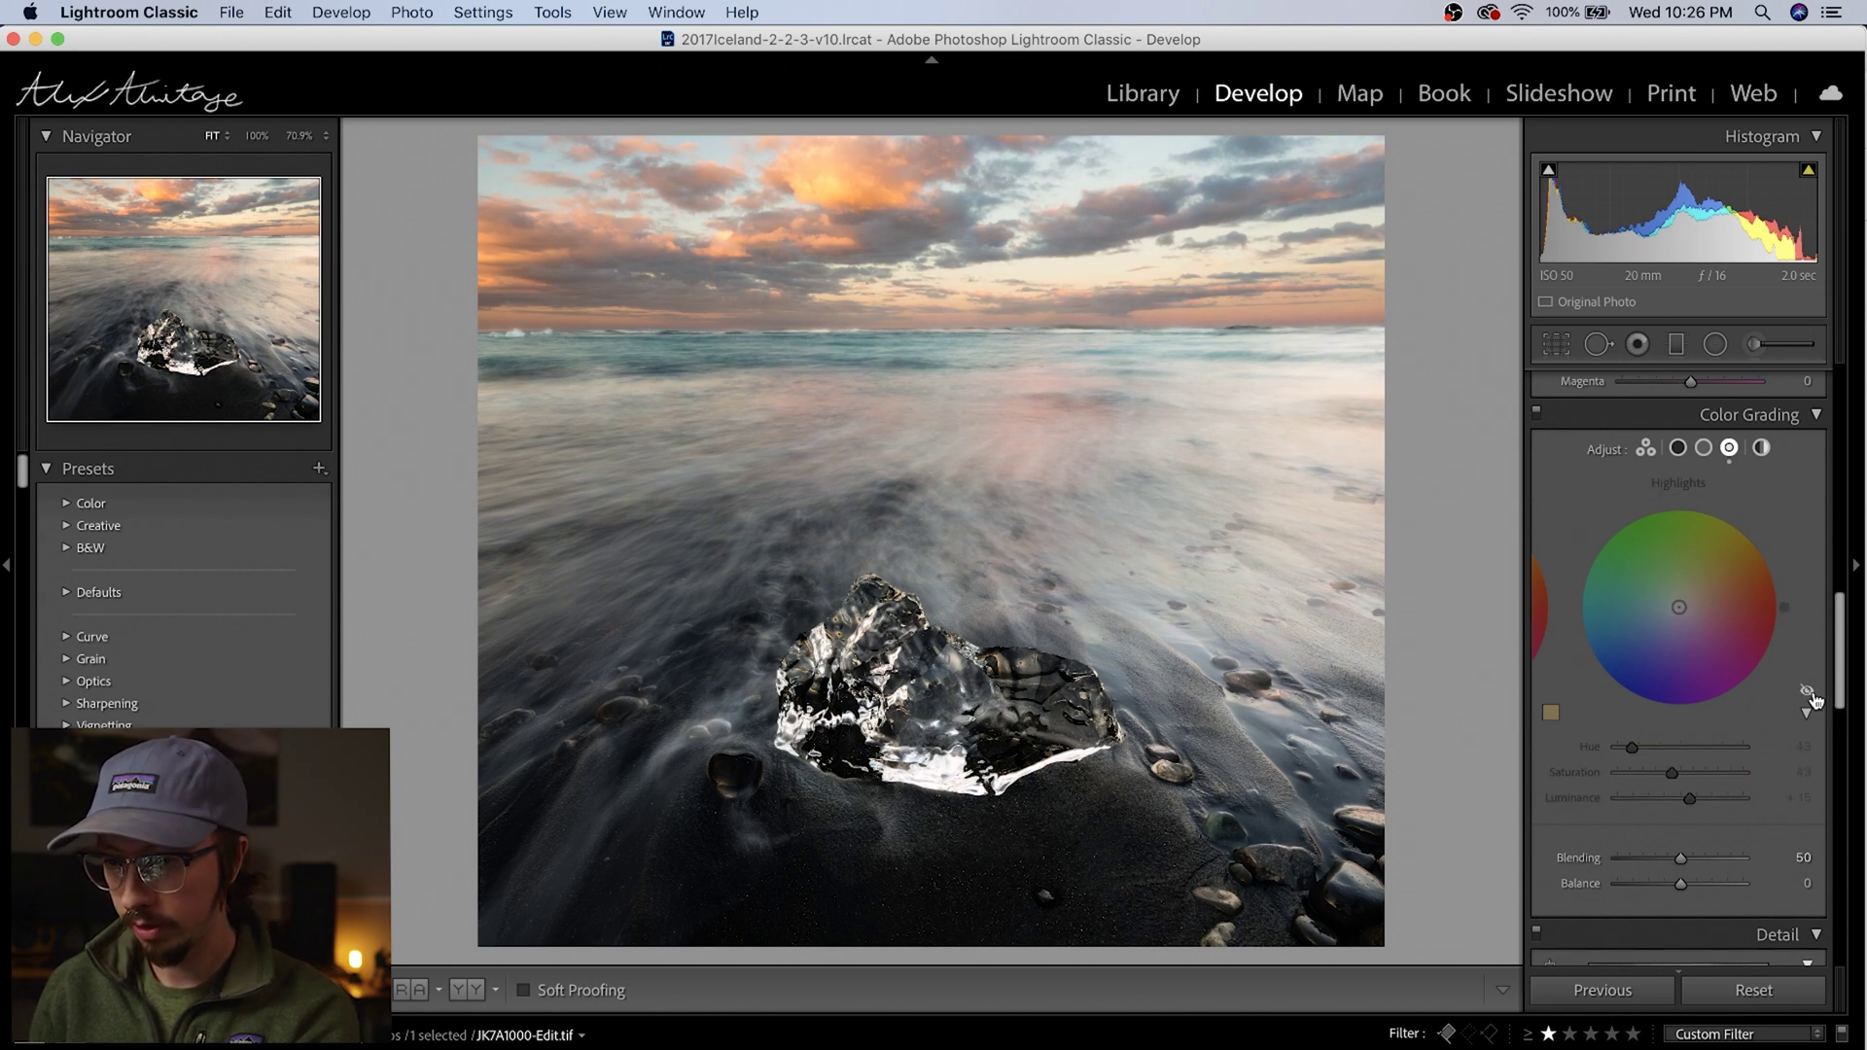
click(1808, 692)
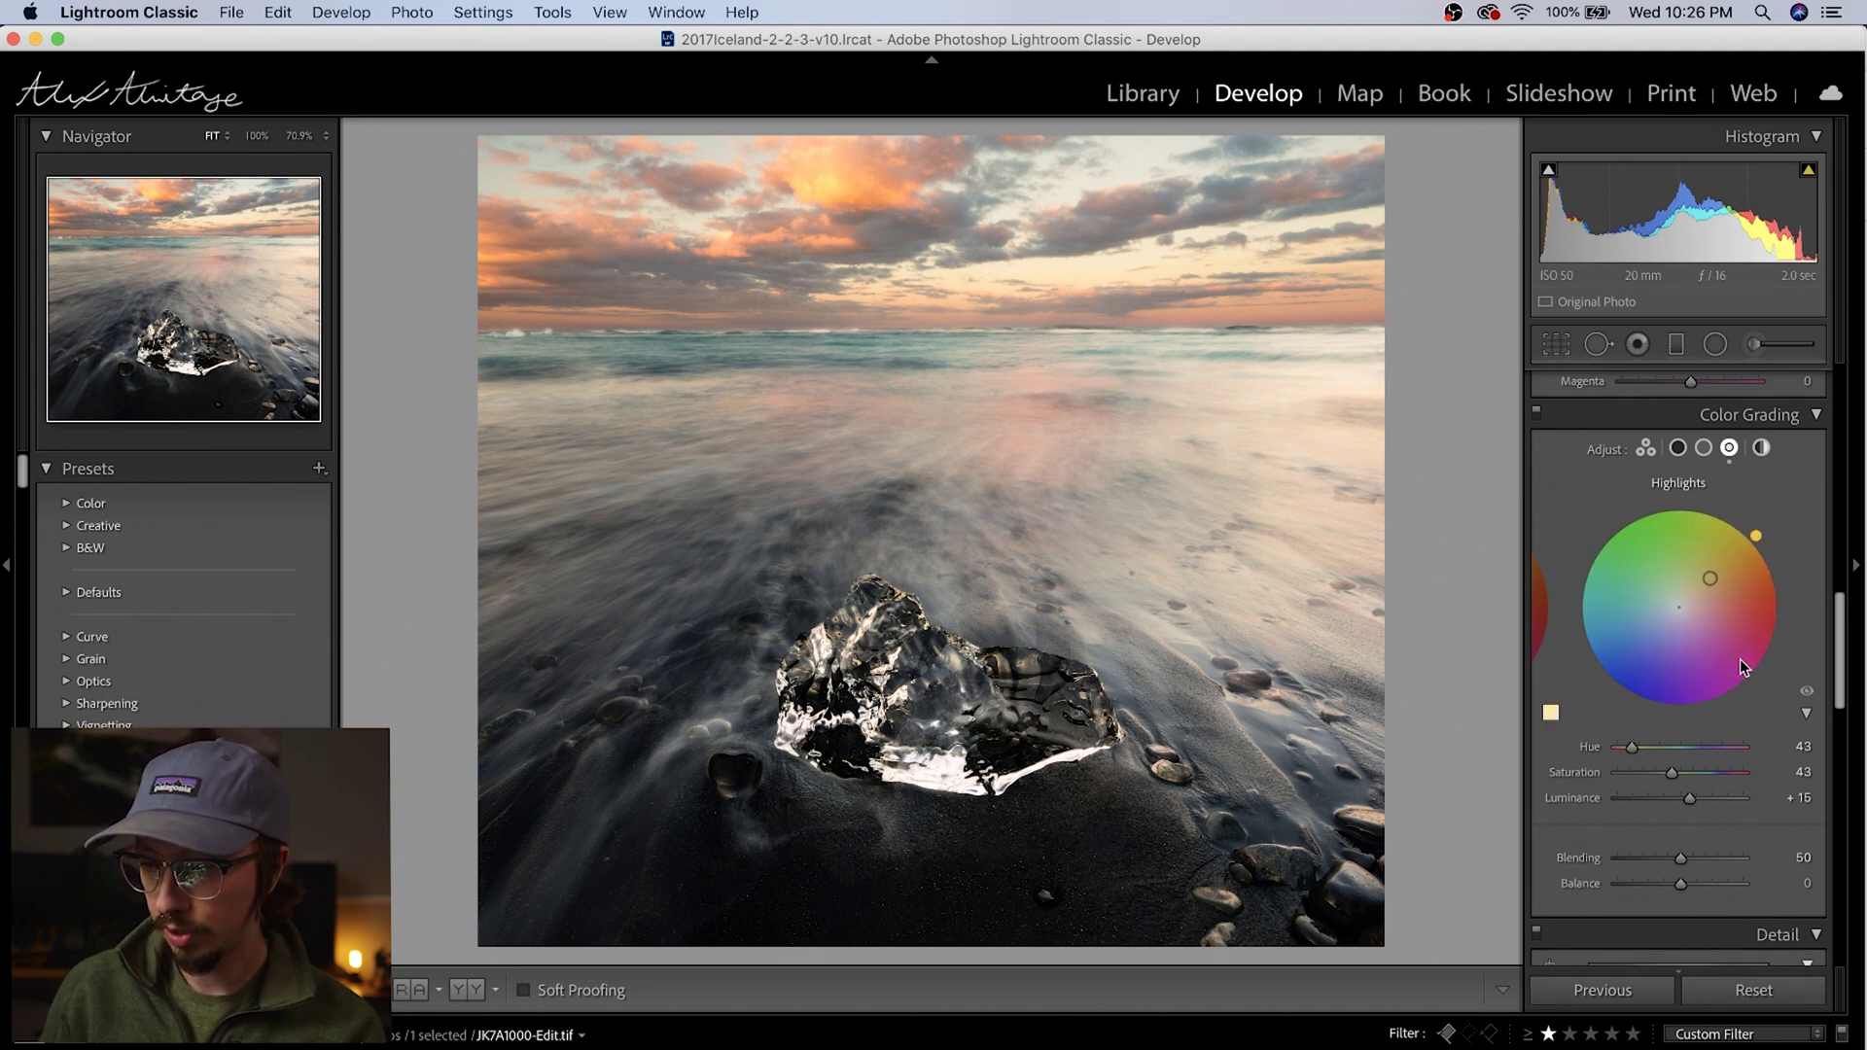
click(1807, 693)
click(1807, 693)
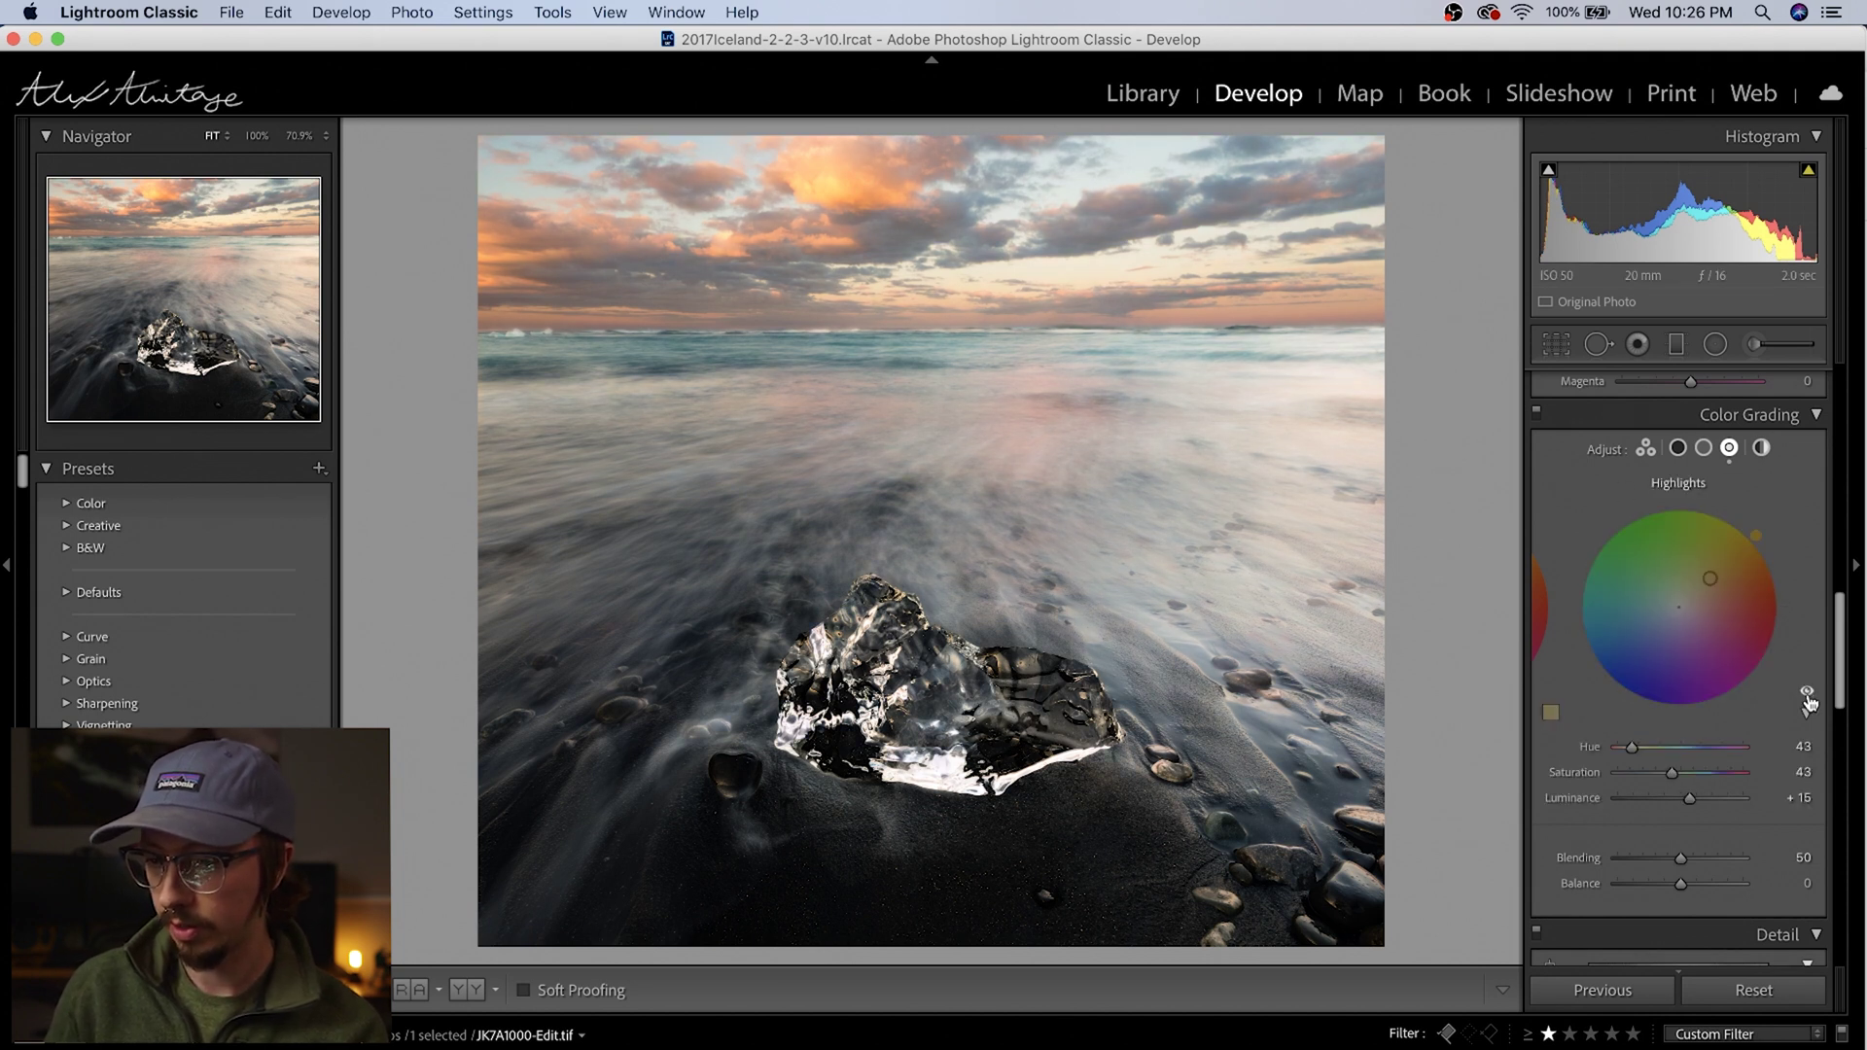